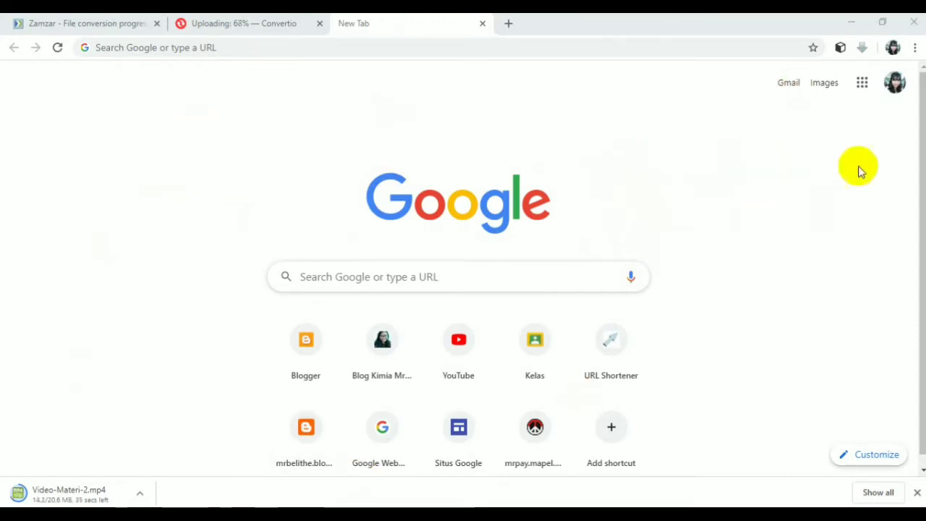
Open Google Drive from the Google apps and create a new blank Google Form.
{"action": "left_click", "coordinate": [862, 84]}
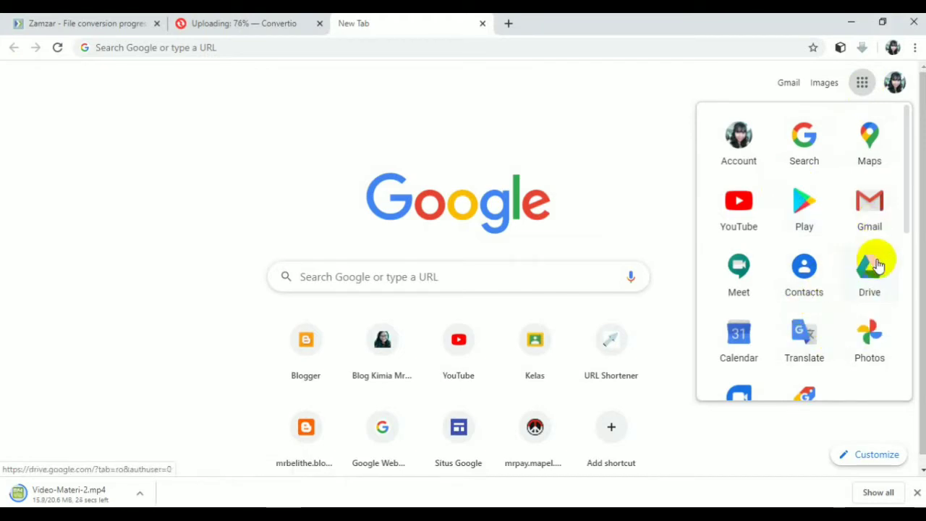
{"action": "left_click", "coordinate": [868, 286]}
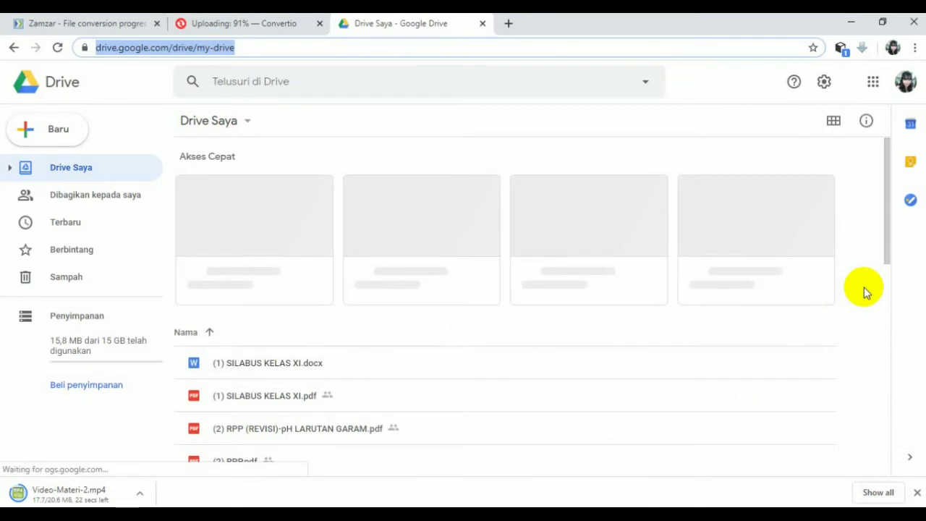
{"action": "left_click", "coordinate": [26, 133]}
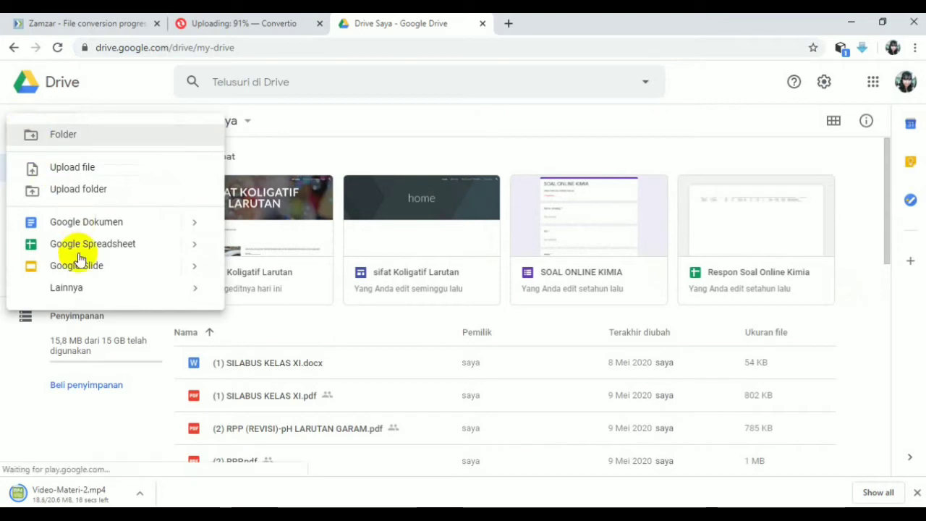
{"action": "left_click", "coordinate": [186, 291]}
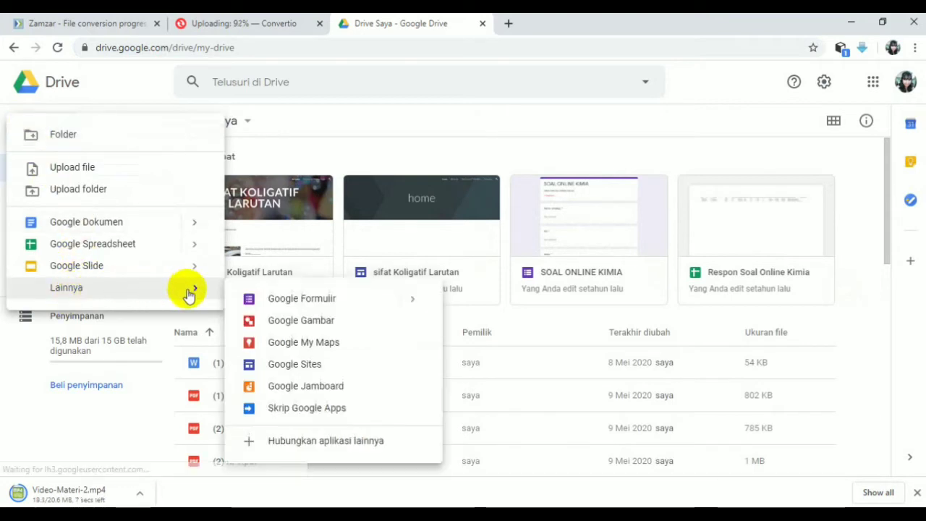
{"action": "left_click", "coordinate": [401, 302]}
{"action": "left_click", "coordinate": [472, 310]}
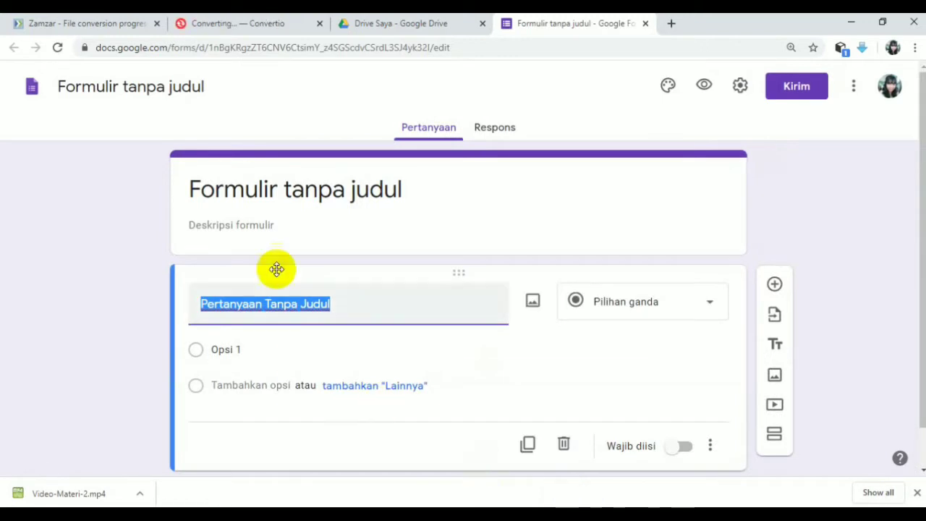
Set the form's title to "Soal Online Sifat Koligatif Larutan".
{"action": "left_click", "coordinate": [265, 182]}
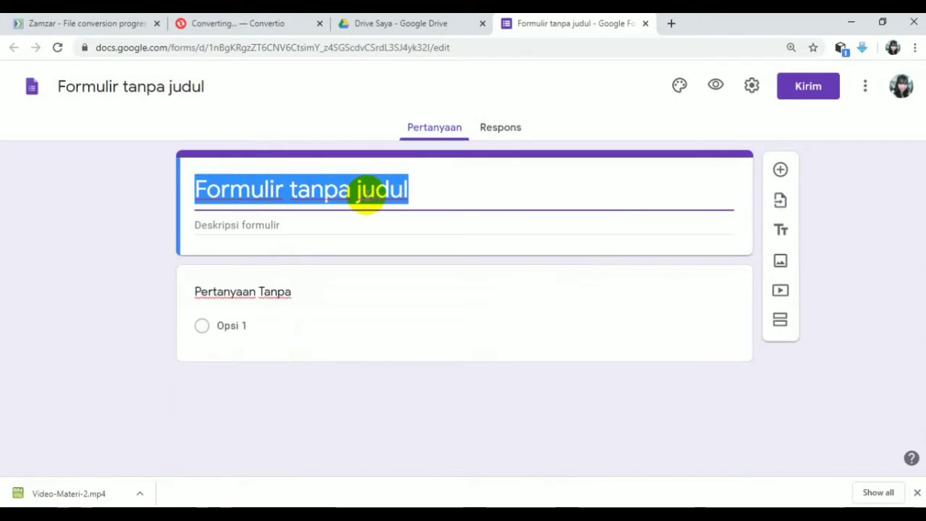
{"action": "type", "text": "Soal "}
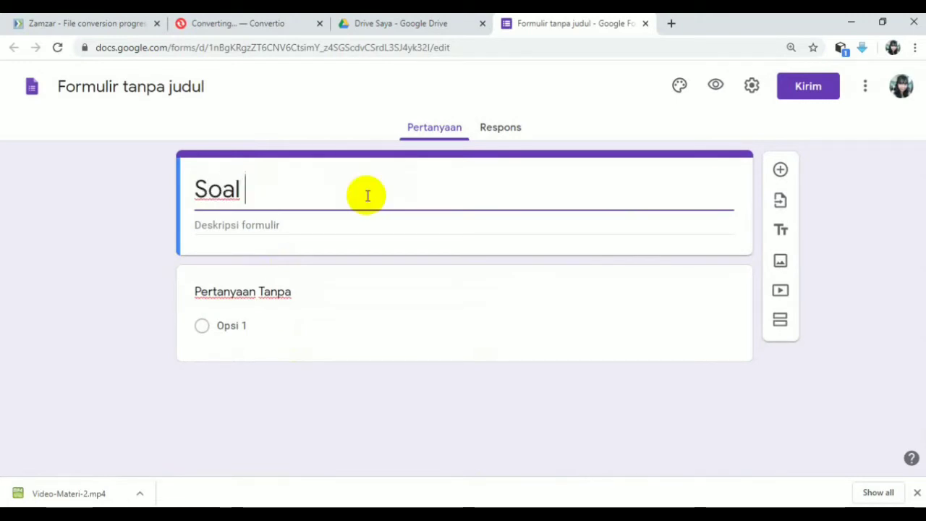
{"action": "type", "text": "Online "}
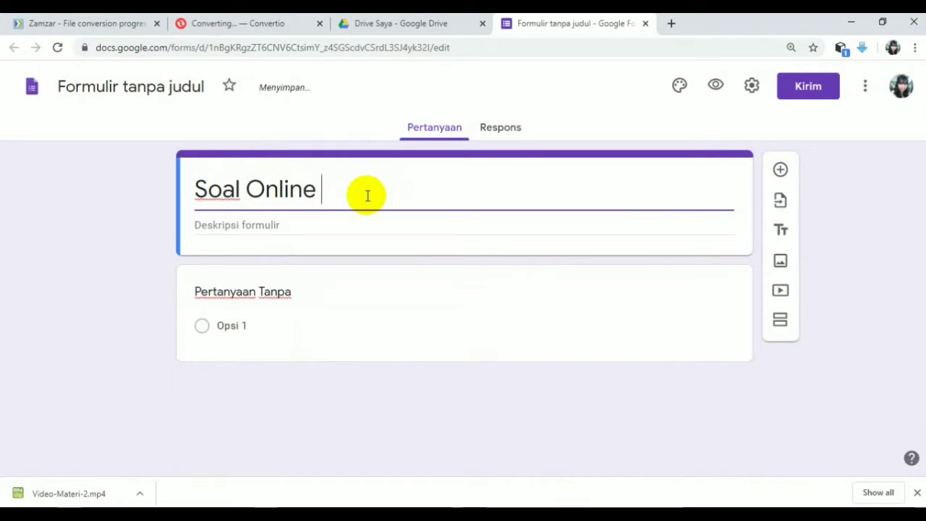
{"action": "type", "text": "Kimia"}
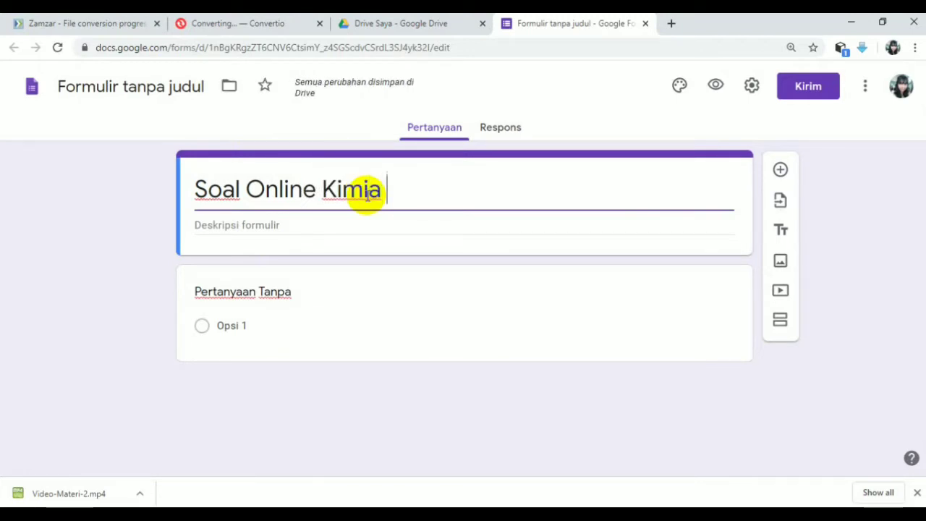
{"action": "key", "text": "BackSpace"}
{"action": "key", "text": "BackSpace"}
{"action": "key", "text": "BackSpace"}
{"action": "key", "text": "BackSpace"}
{"action": "key", "text": "BackSpace"}
{"action": "key", "text": "BackSpace"}
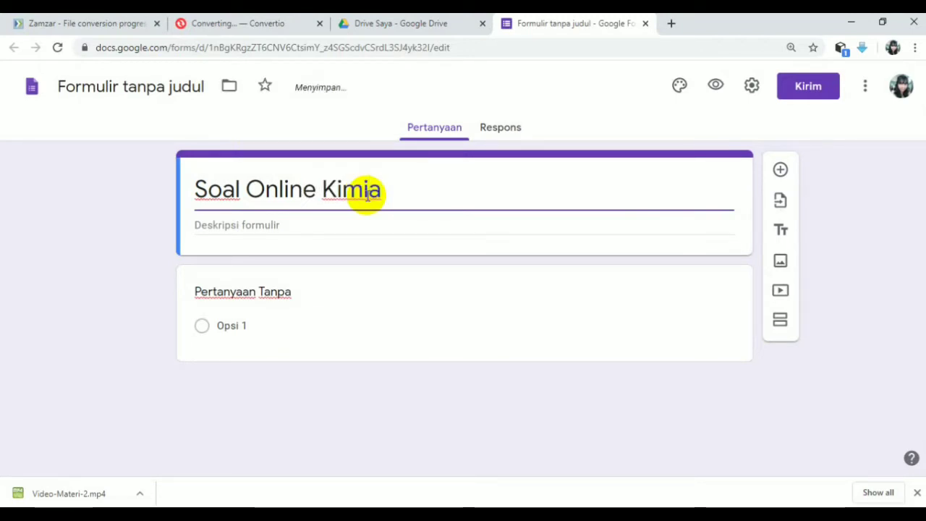
{"action": "type", "text": "Si"}
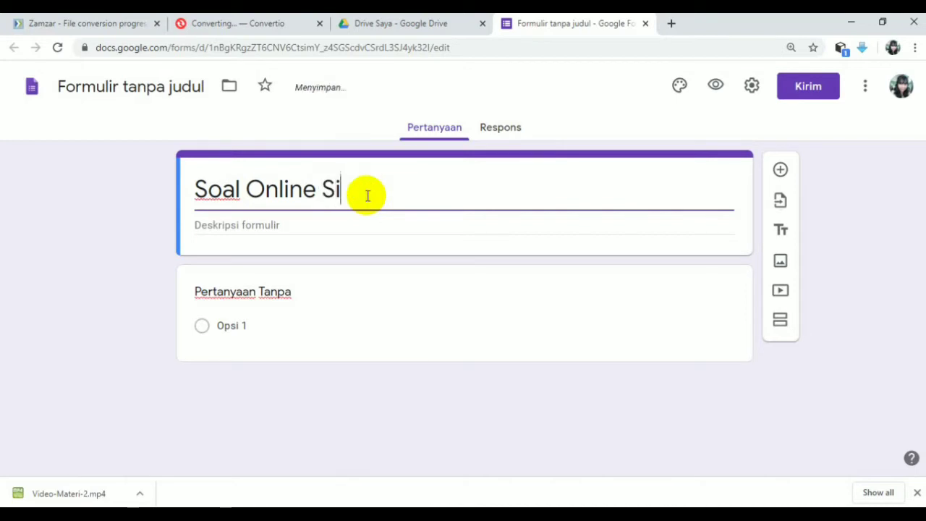
{"action": "type", "text": "fat Koliga"}
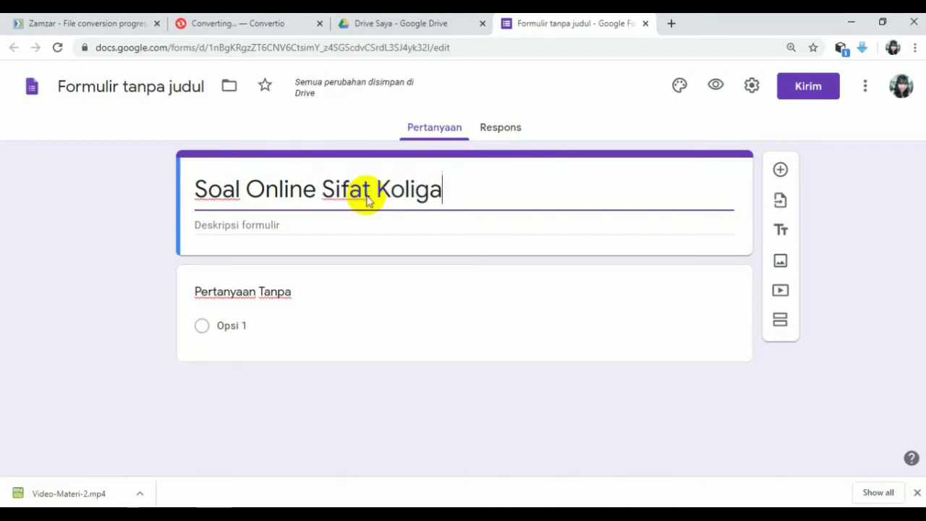
{"action": "type", "text": "tif Larutab"}
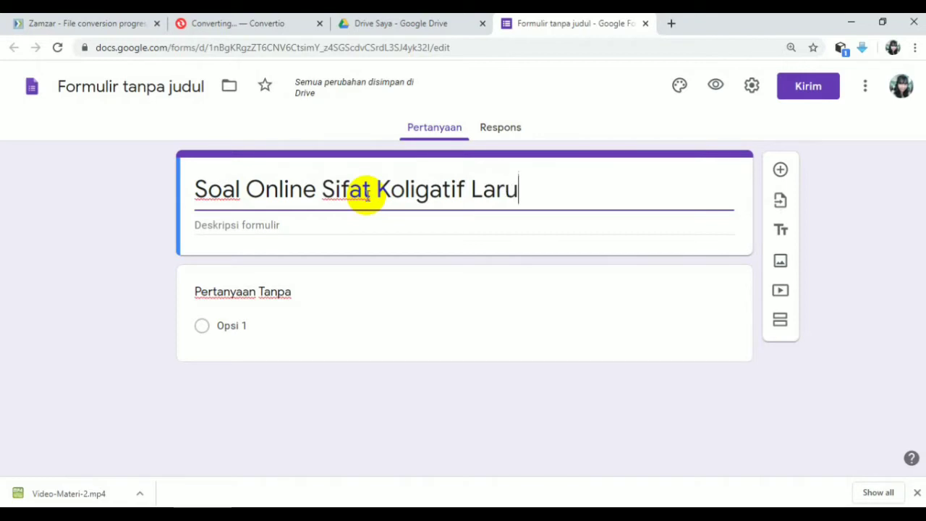
{"action": "key", "text": "BackSpace"}
{"action": "type", "text": "n"}
Enter the form description "Silahkan mengisi identitas Anda dengan benar".
{"action": "left_click", "coordinate": [335, 222]}
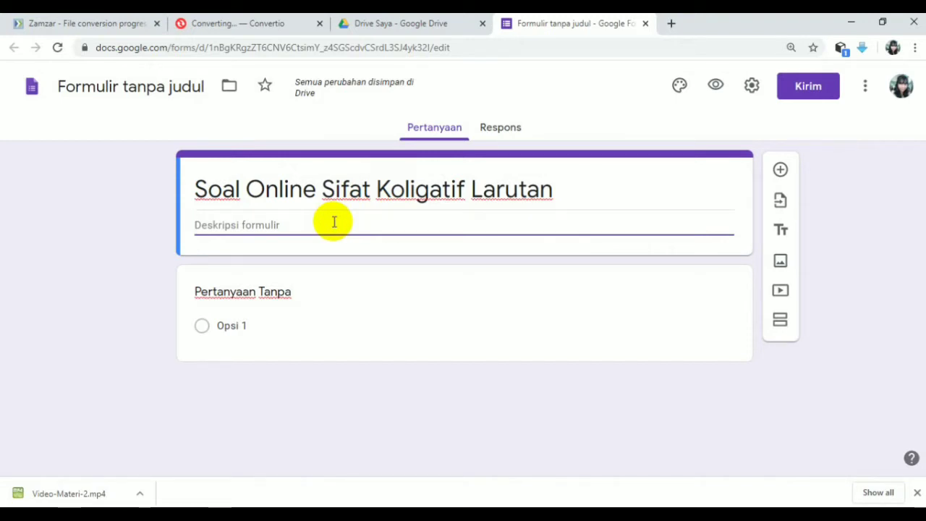
{"action": "type", "text": "Sila"}
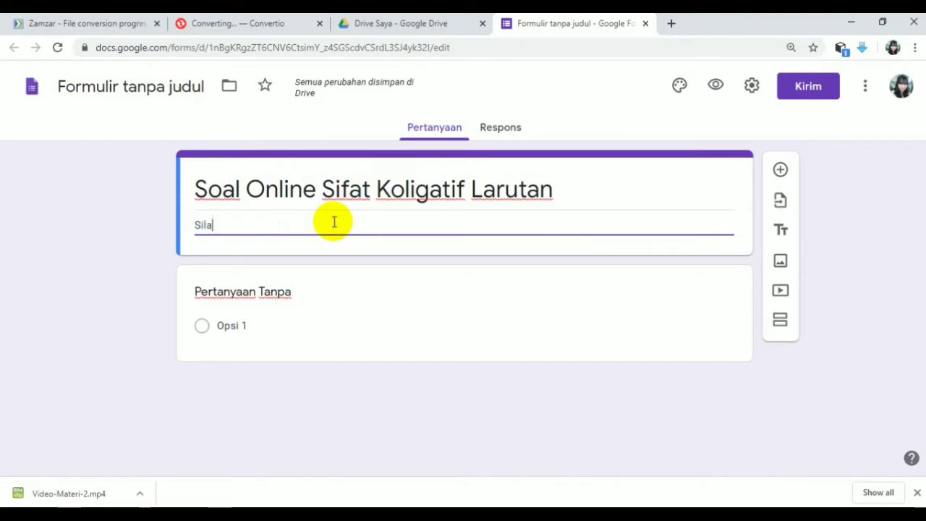
{"action": "type", "text": "hkan mengisi"}
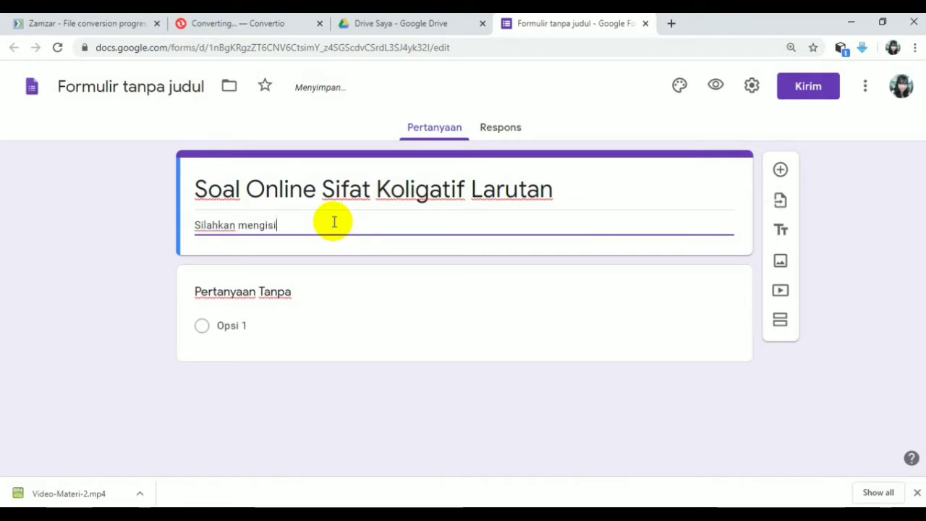
{"action": "type", "text": " identit"}
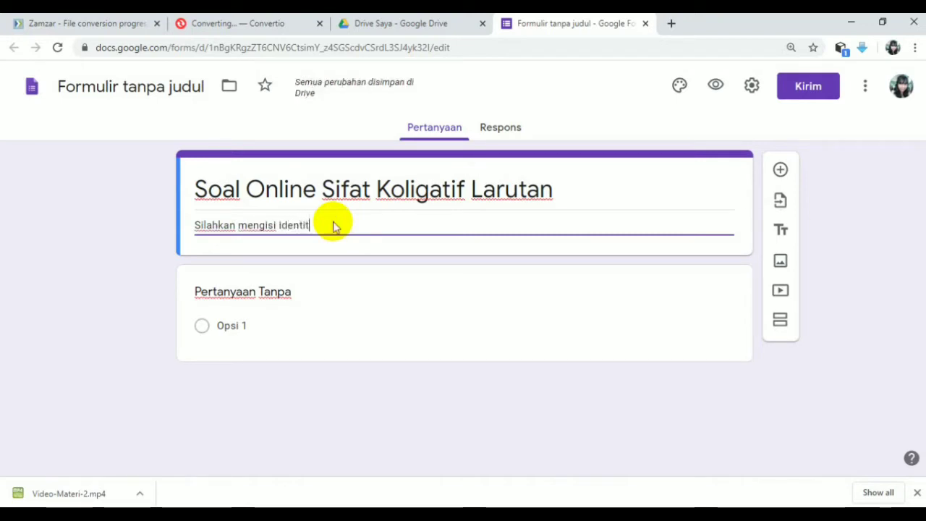
{"action": "type", "text": "as Anda d"}
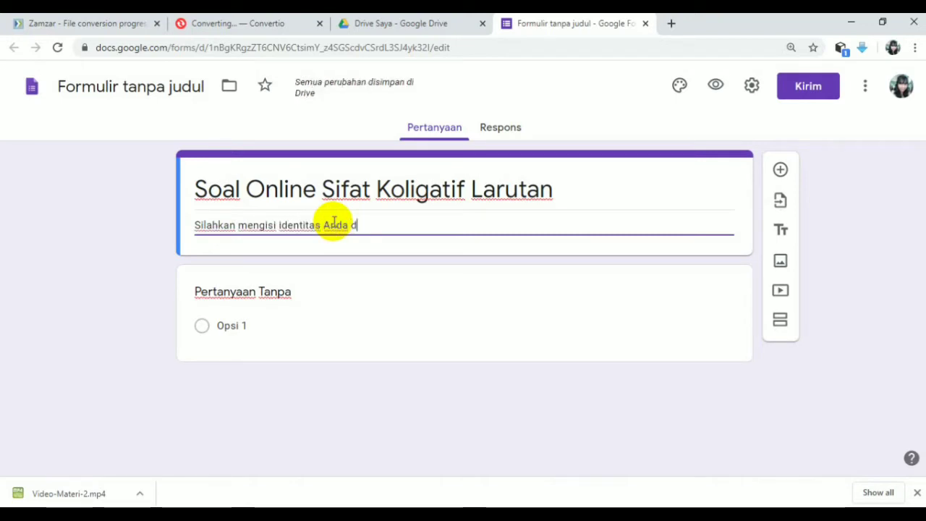
{"action": "type", "text": "engan"}
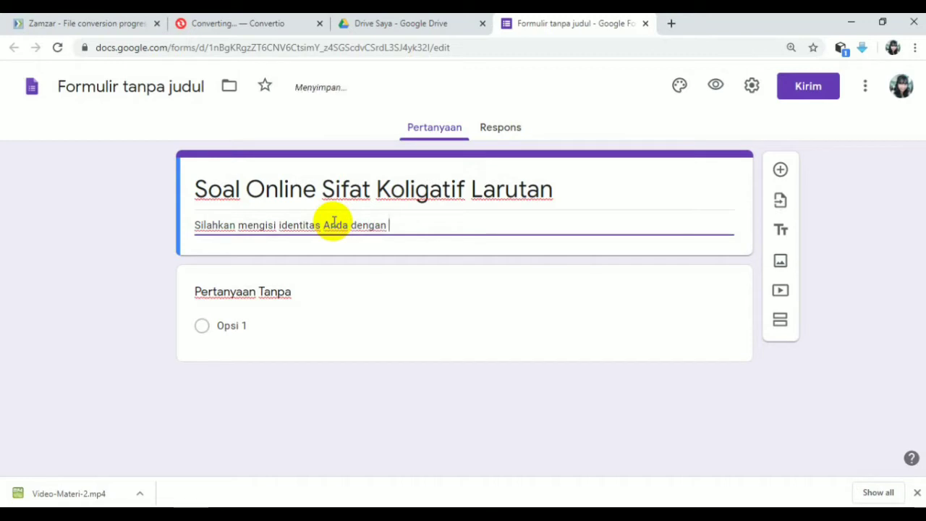
{"action": "type", "text": " benar"}
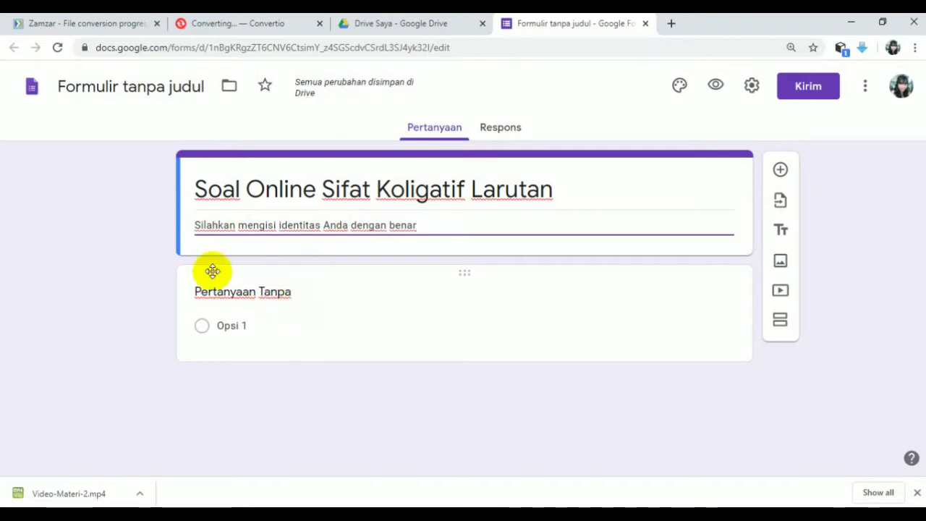
Title the first question "Nama" and make answering it required.
{"action": "left_click", "coordinate": [287, 295]}
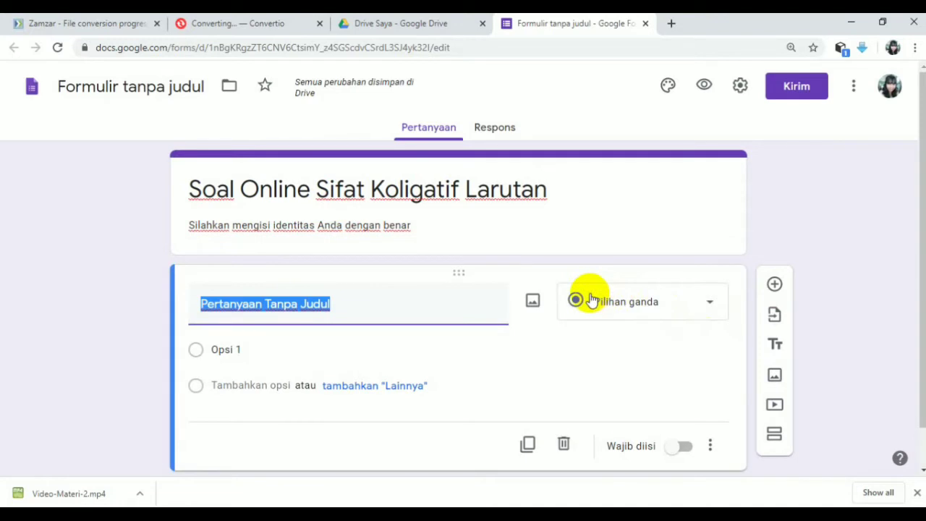
{"action": "type", "text": "Nama"}
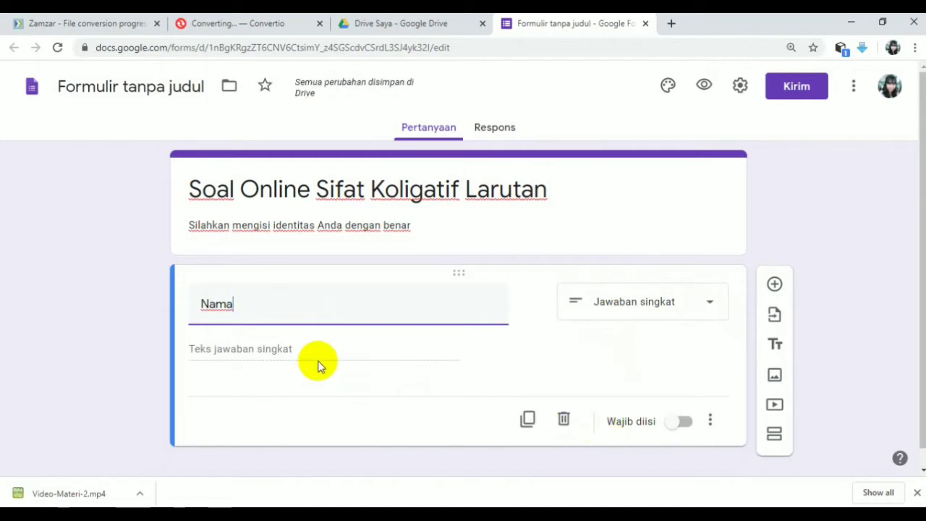
{"action": "left_click", "coordinate": [685, 429]}
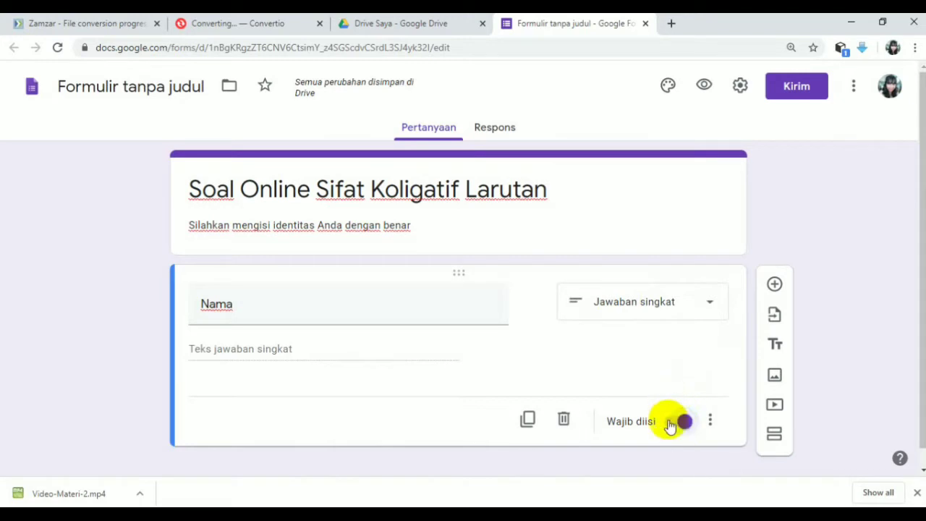
Add a new question below the Nama question and title it "Kelas".
{"action": "left_click", "coordinate": [774, 285]}
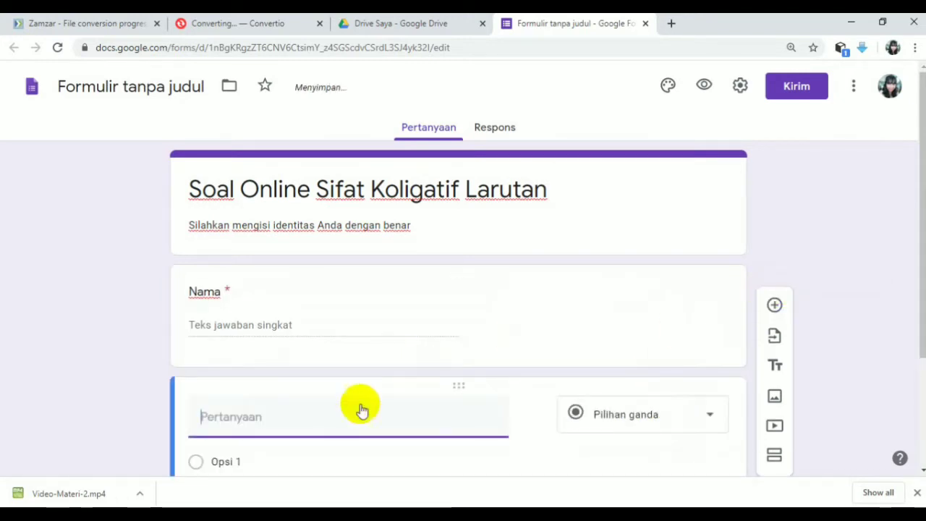
{"action": "scroll", "coordinate": [372, 407], "scroll_direction": "down", "scroll_amount": 2}
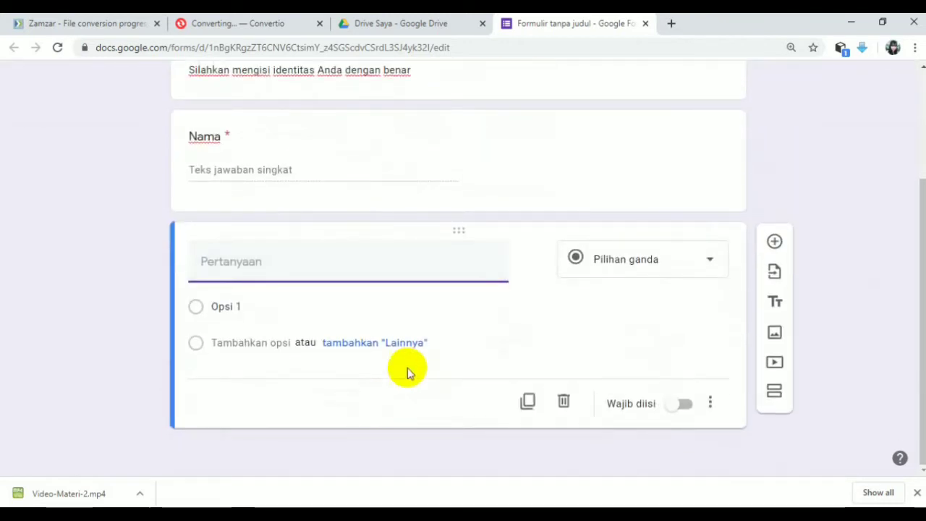
{"action": "type", "text": "Kela"}
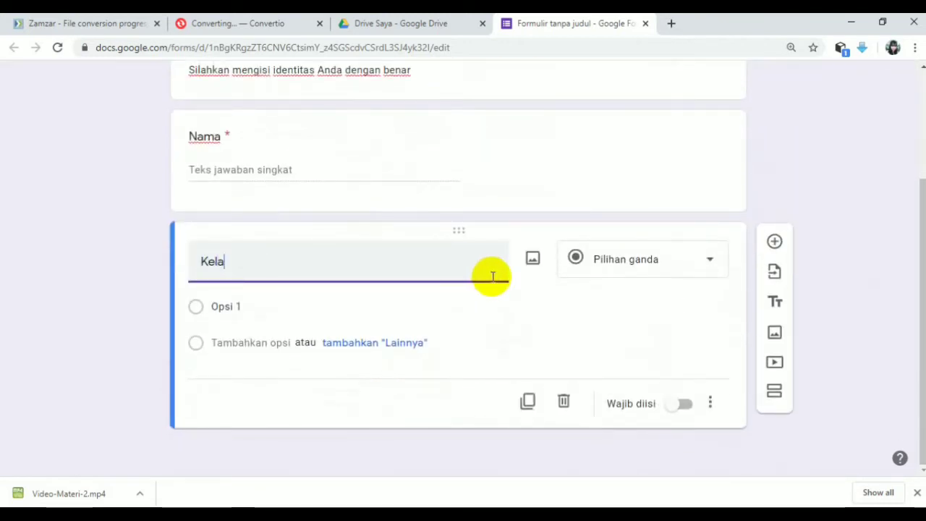
{"action": "type", "text": "s"}
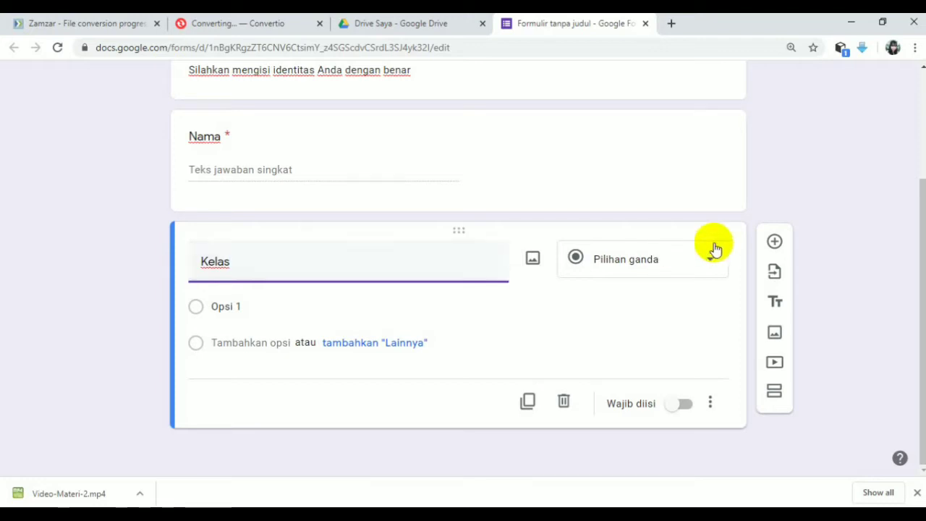
Enter the answer options "XII MIPA", "XII IPS 1" and "XII IPS 2" for the Kelas question.
{"action": "left_click", "coordinate": [215, 309]}
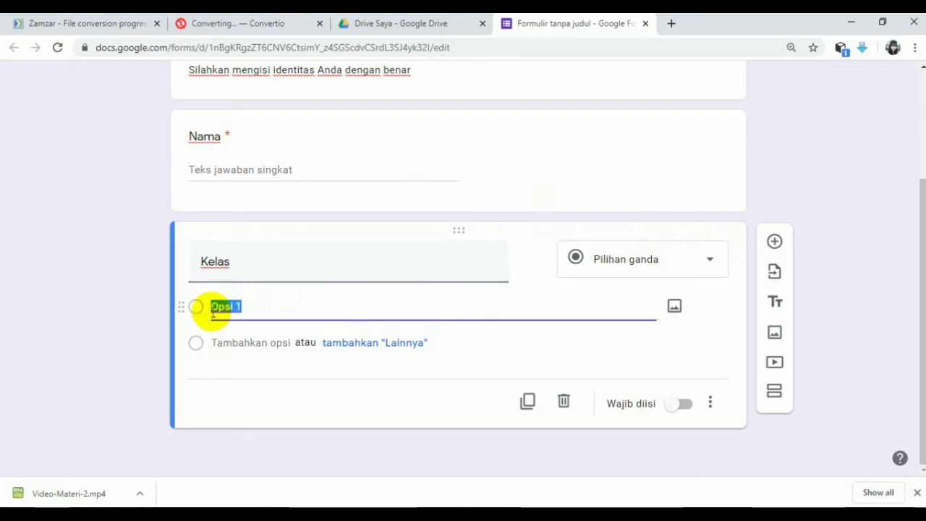
{"action": "type", "text": "XI"}
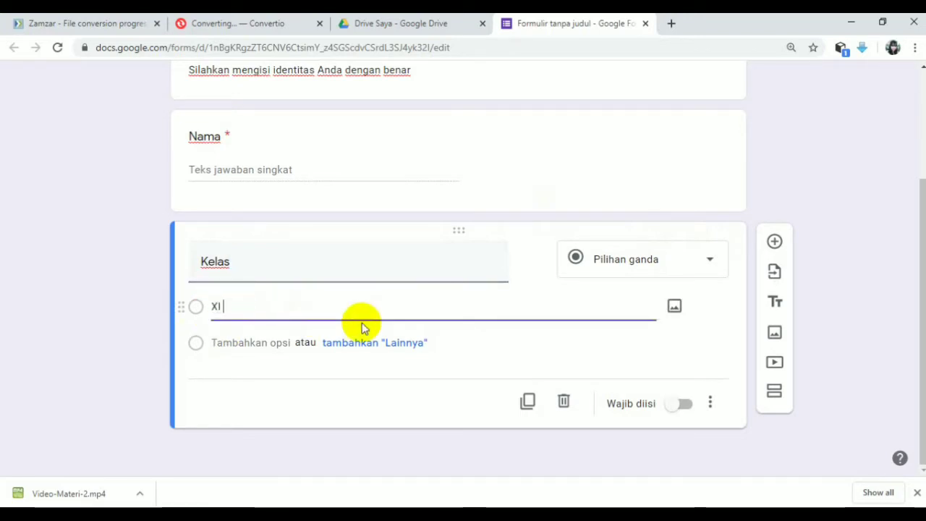
{"action": "type", "text": "I"}
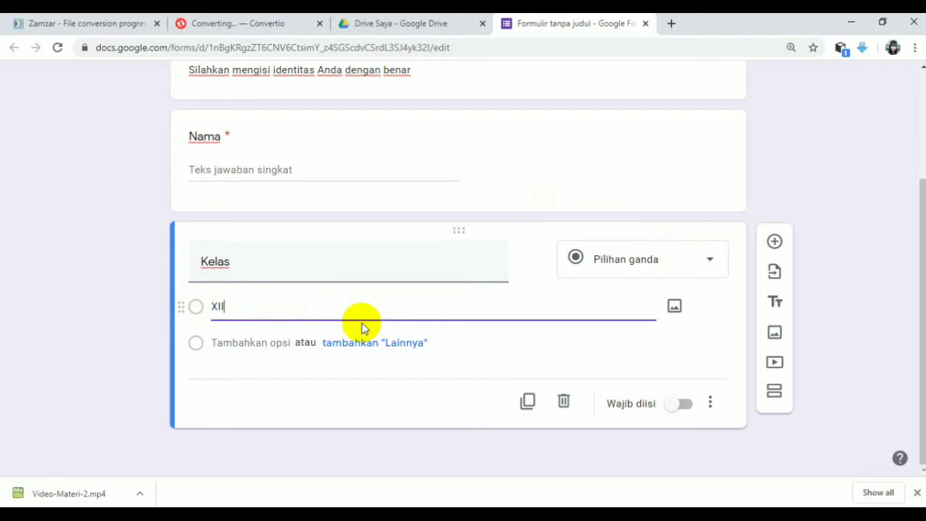
{"action": "type", "text": " MIPA"}
{"action": "left_click", "coordinate": [251, 342]}
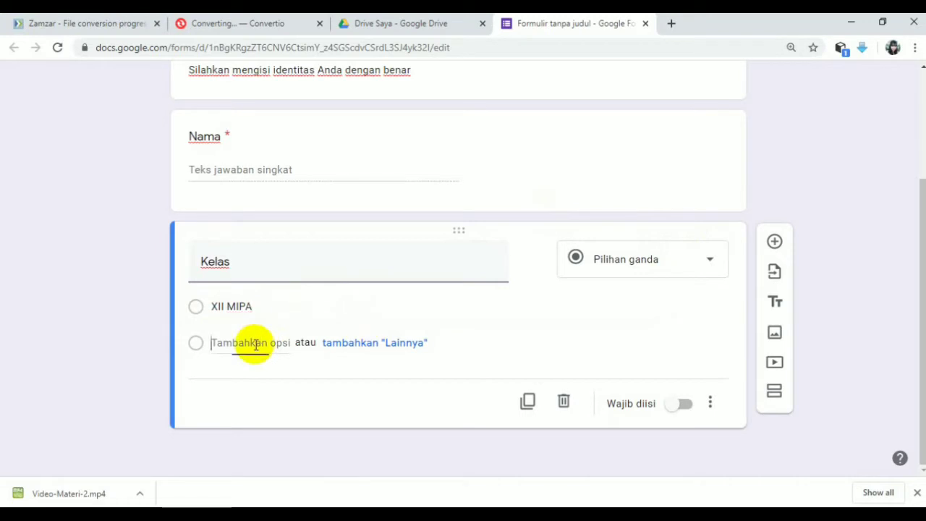
{"action": "type", "text": "XII IPA"}
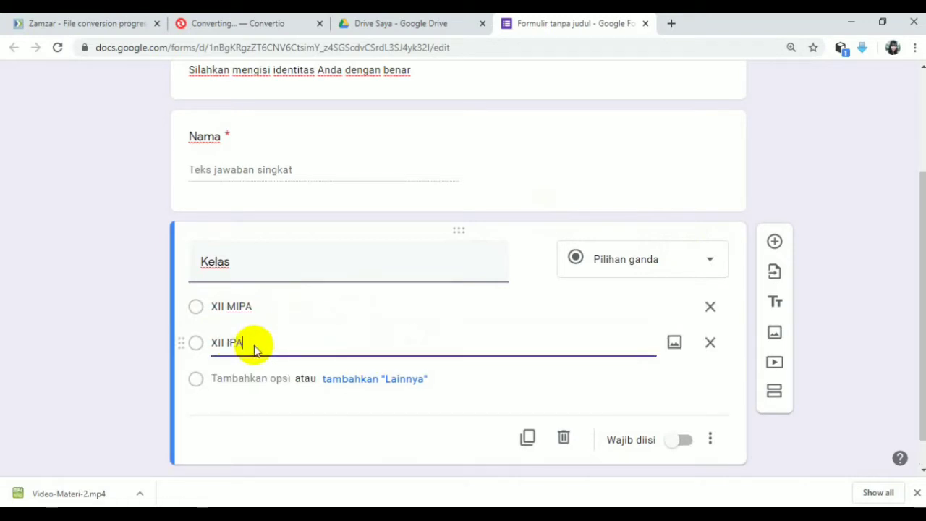
{"action": "key", "text": "BackSpace"}
{"action": "type", "text": "S 1"}
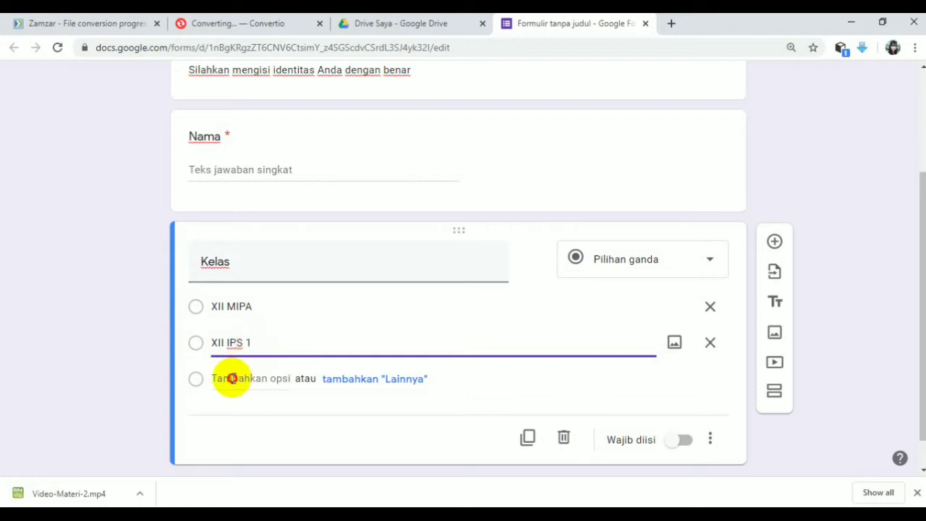
{"action": "left_click", "coordinate": [230, 378]}
{"action": "type", "text": "XII IP"}
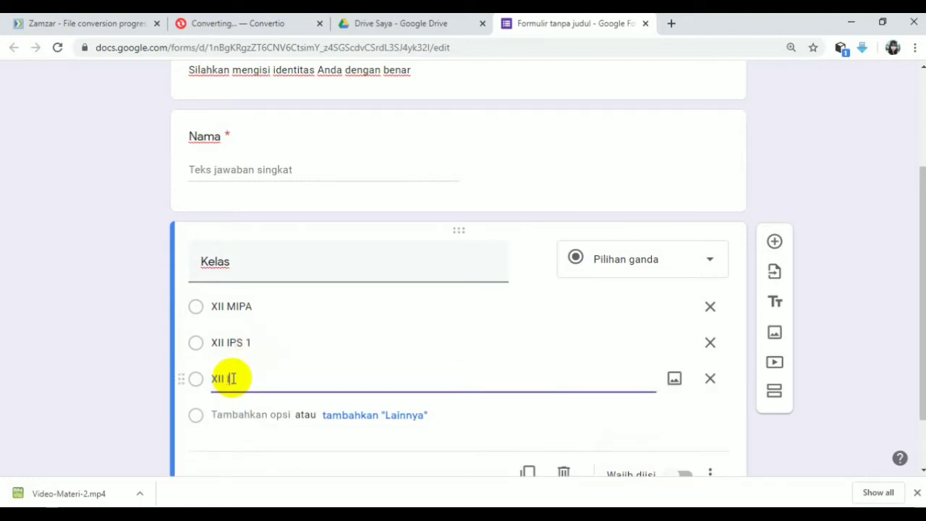
{"action": "type", "text": "S 2"}
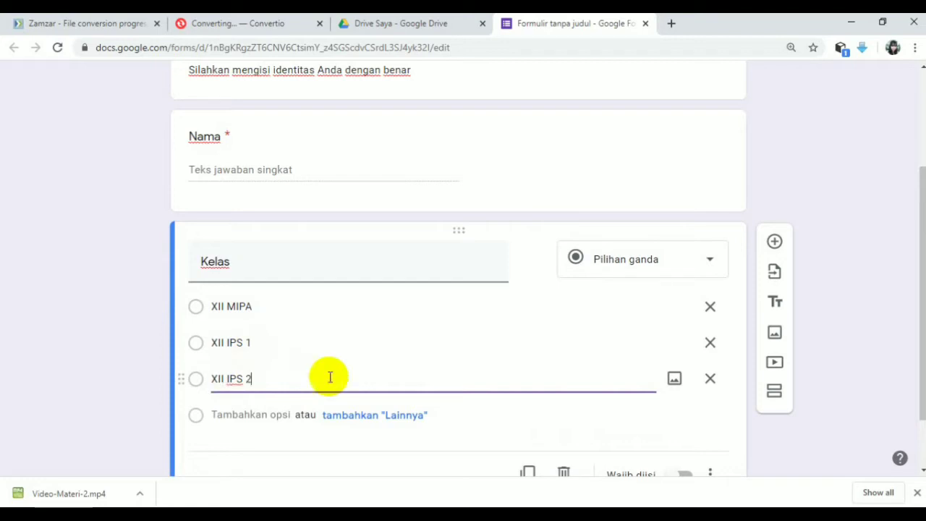
Make answering the Kelas question required and add a new section after it.
{"action": "scroll", "coordinate": [567, 398], "scroll_direction": "down", "scroll_amount": 1}
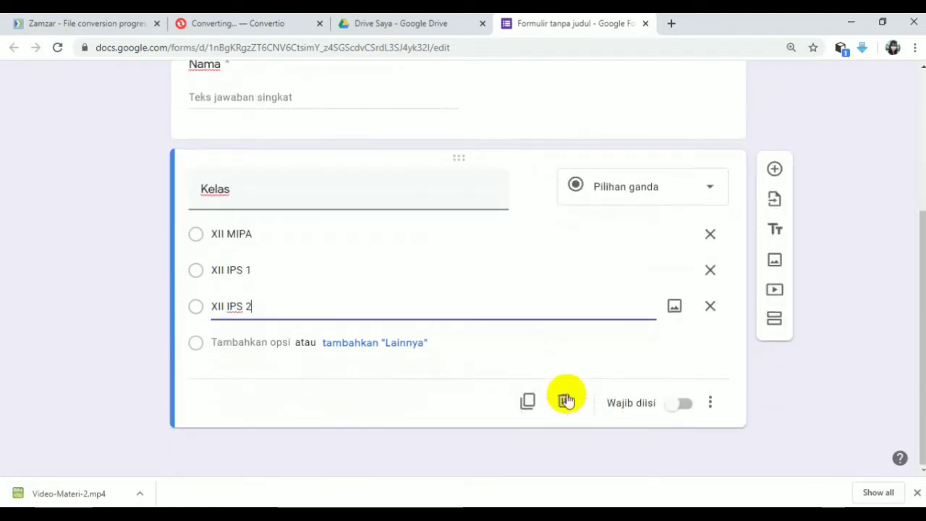
{"action": "left_click", "coordinate": [689, 405]}
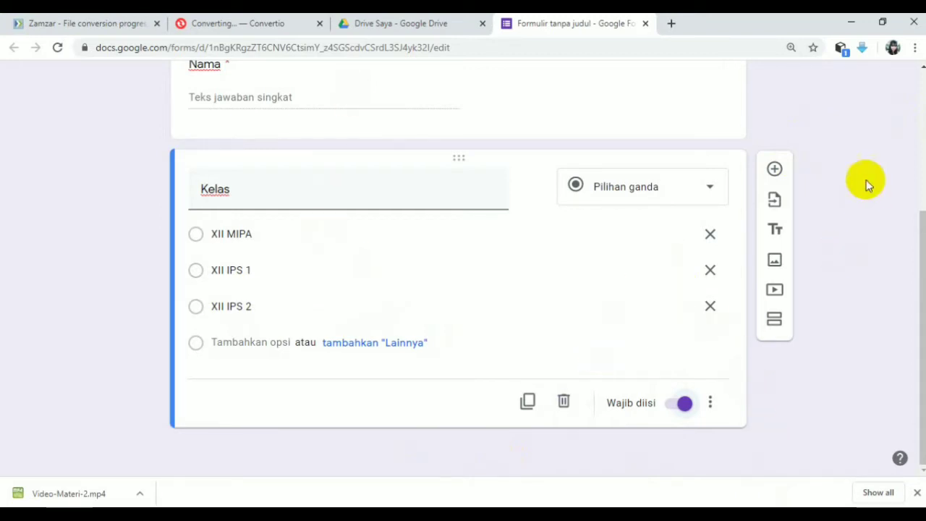
{"action": "left_click", "coordinate": [771, 325]}
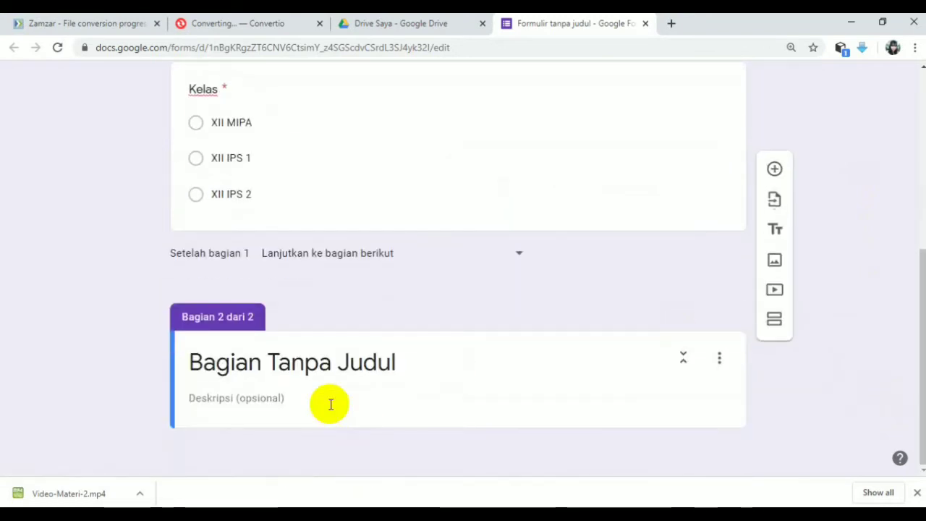
Title the new section "SOAL PILIHAN GANDA".
{"action": "left_click", "coordinate": [322, 362]}
{"action": "type", "text": "S"}
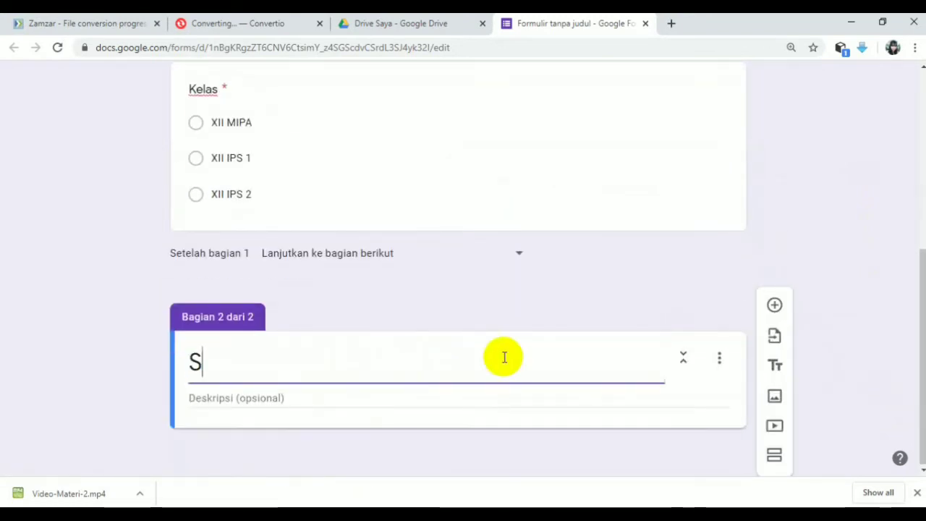
{"action": "type", "text": "OAL PI"}
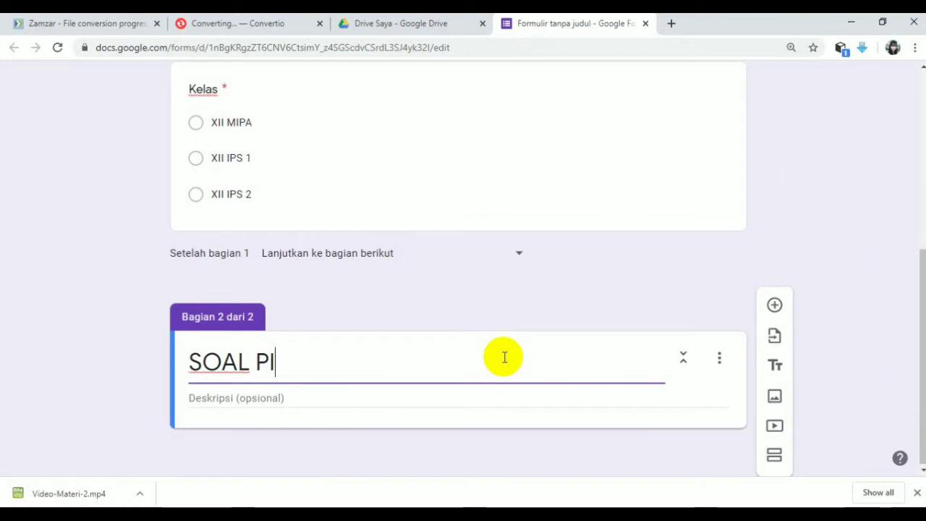
{"action": "type", "text": "LIHAN GANDA"}
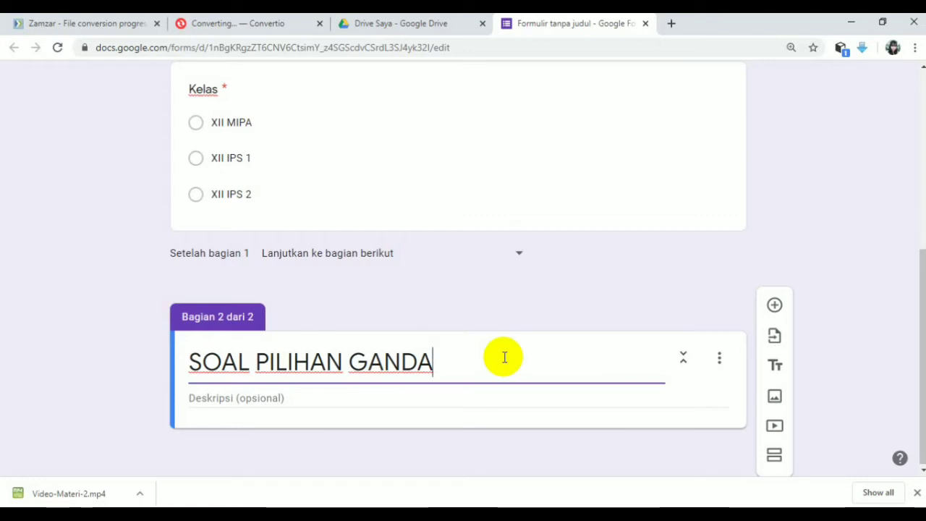
Enter the description "Pilihlah jawaban yang menurut Anda paling tepat!" for the SOAL PILIHAN GANDA section.
{"action": "left_click", "coordinate": [233, 394]}
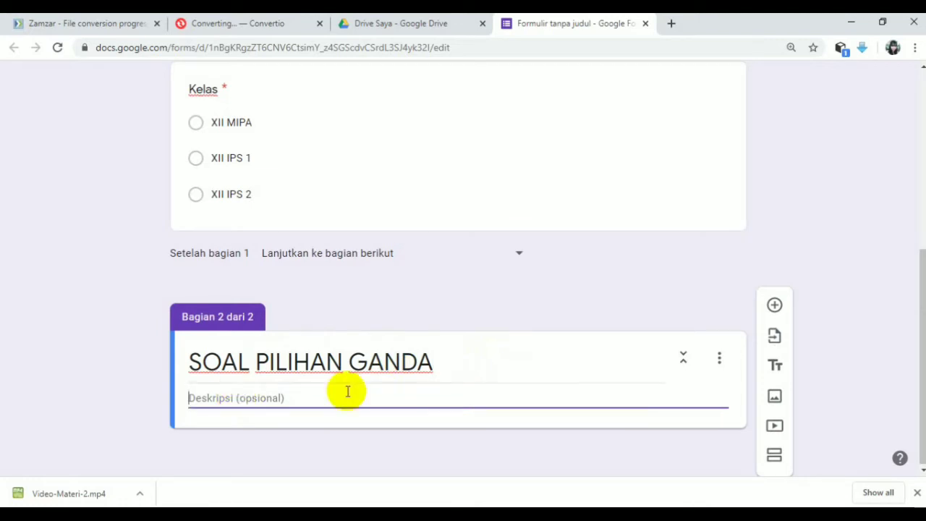
{"action": "type", "text": "Pil"}
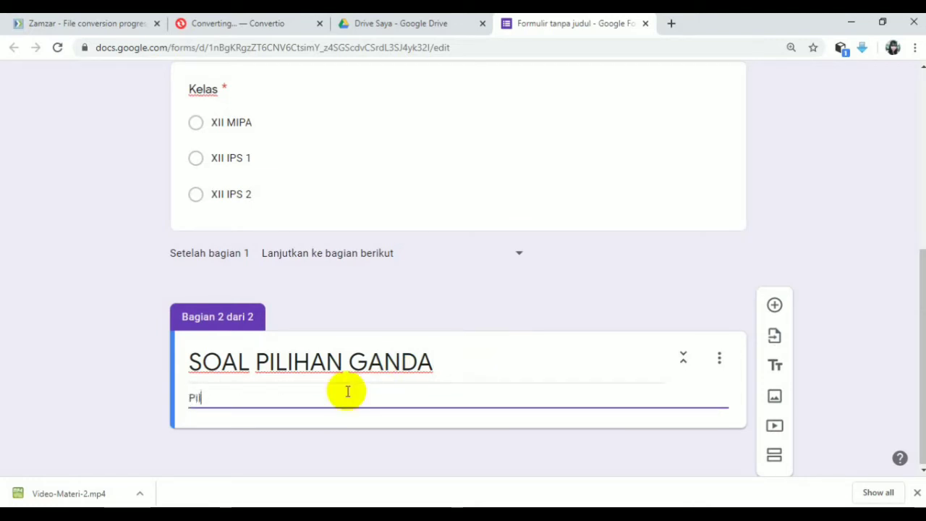
{"action": "type", "text": "ihlah ja"}
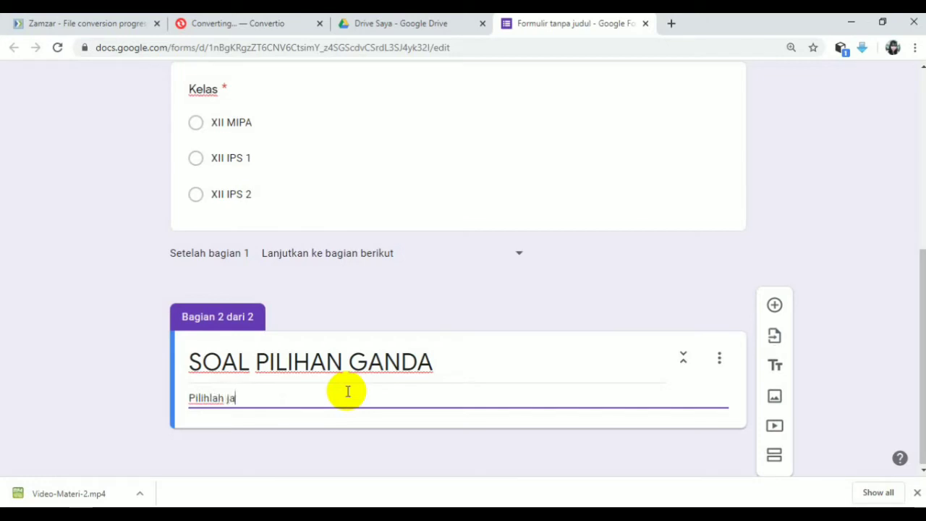
{"action": "type", "text": "waban yang "}
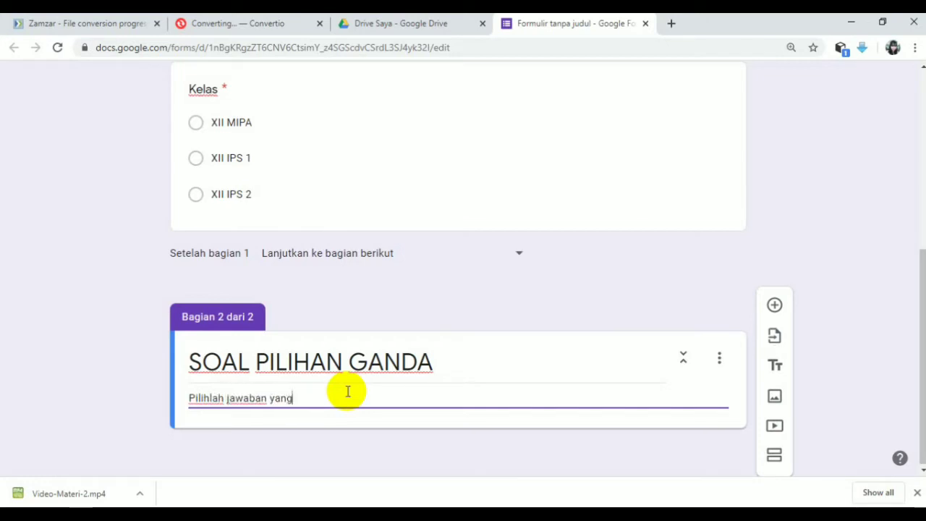
{"action": "type", "text": "menurut Anda pali"}
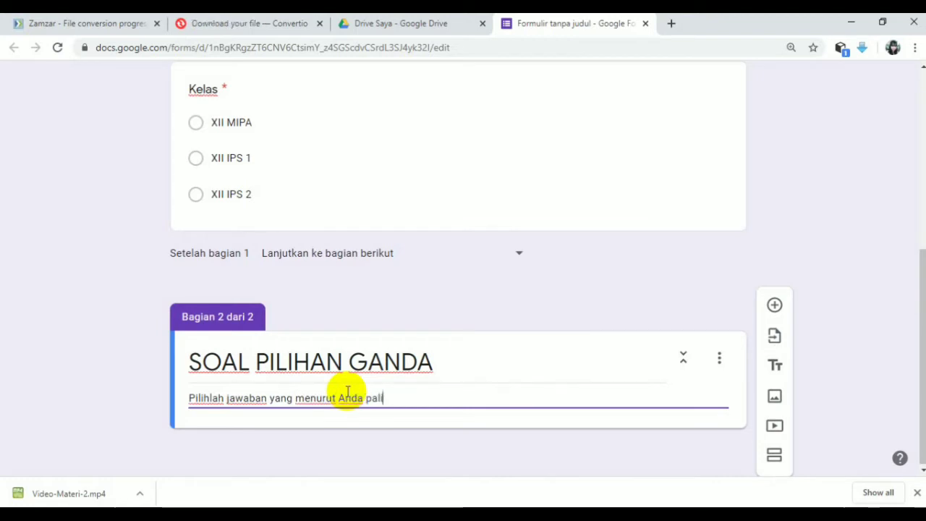
{"action": "type", "text": "ng tepat"}
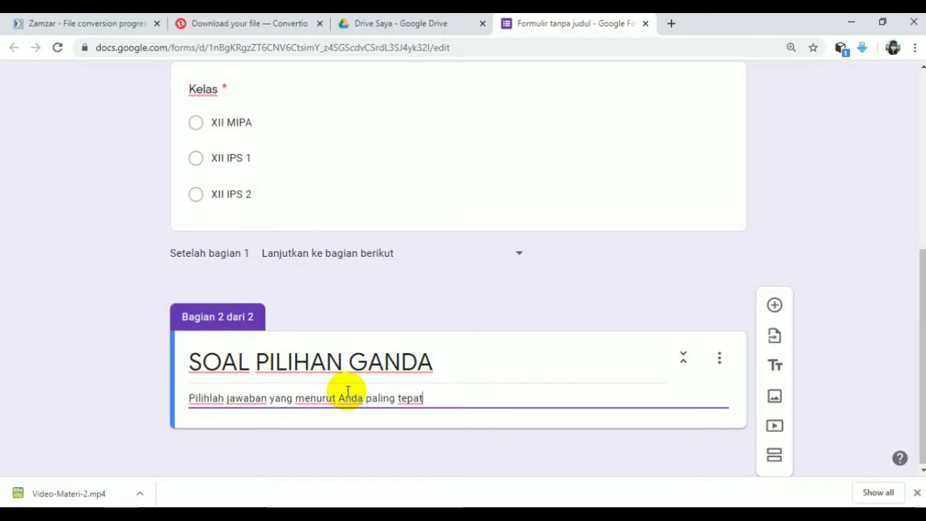
{"action": "type", "text": "!"}
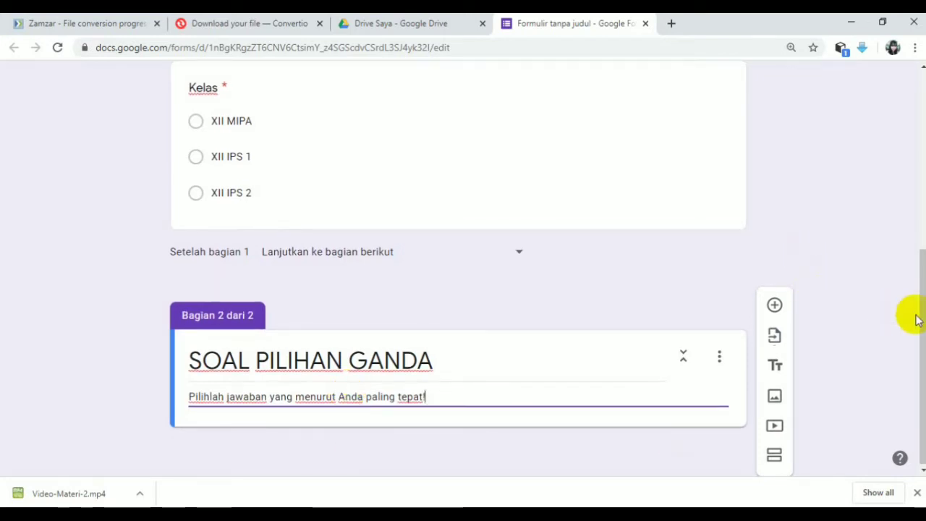
Add a question to the SOAL PILIHAN GANDA section with the text "Salah satu sifat koligatif larutan adalah ....".
{"action": "left_click", "coordinate": [773, 307]}
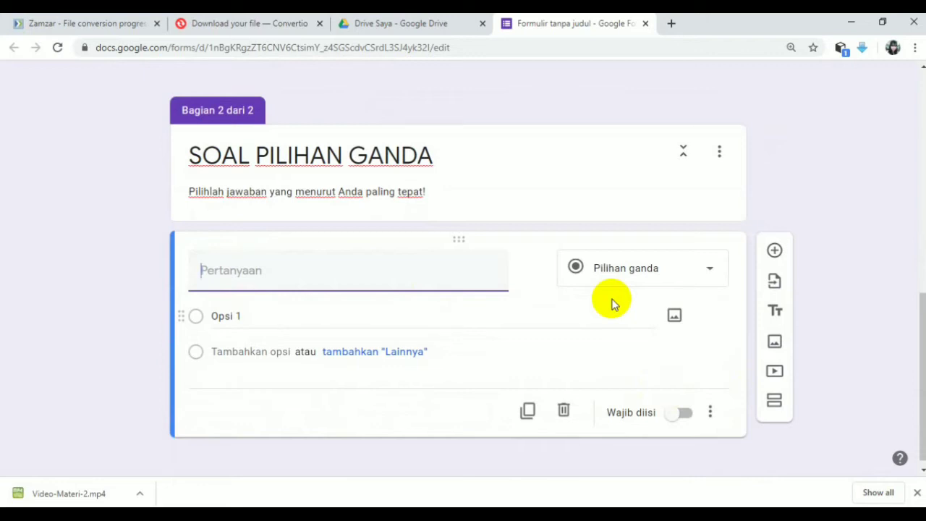
{"action": "type", "text": "Salah sa"}
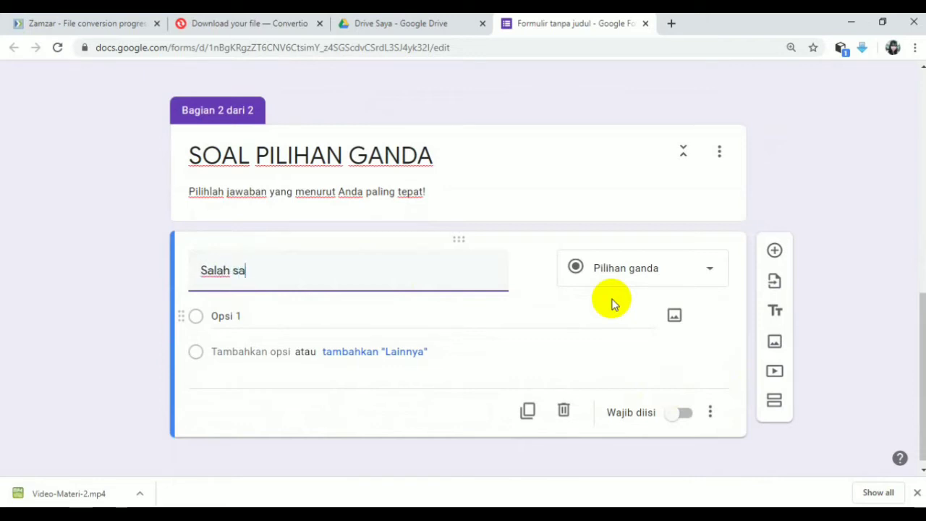
{"action": "type", "text": "tu sifat "}
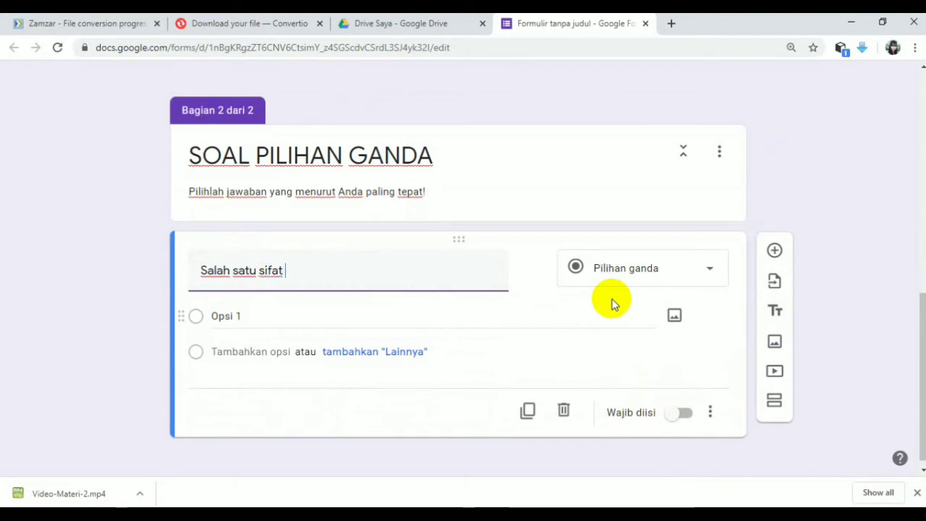
{"action": "type", "text": "koligatif laruta"}
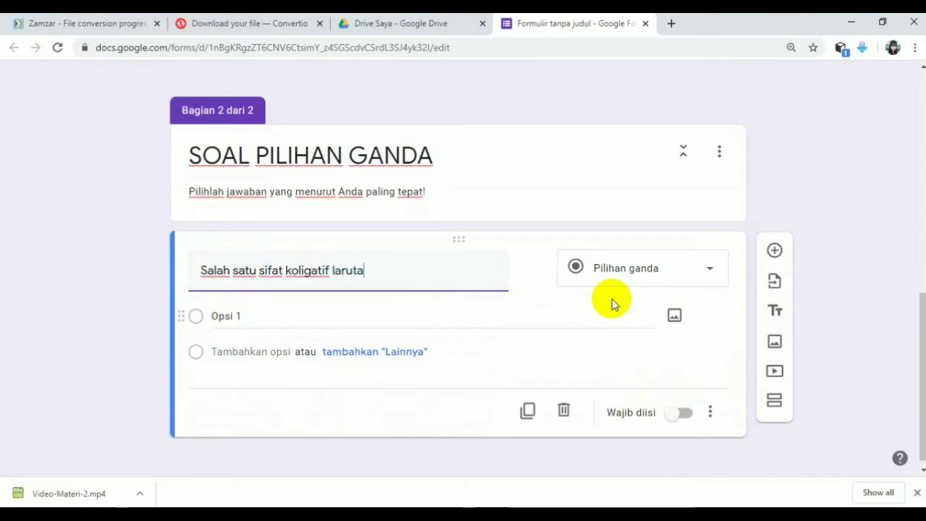
{"action": "type", "text": "n adalah "}
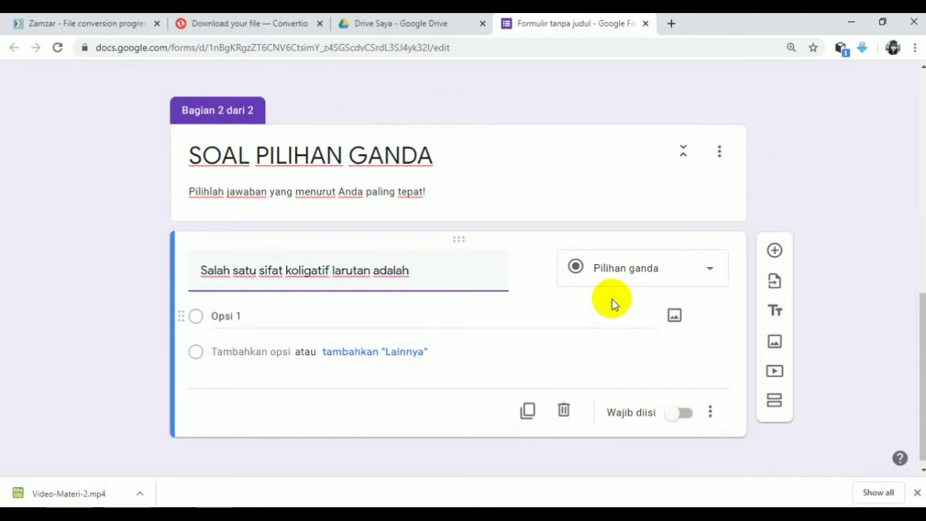
{"action": "type", "text": "...."}
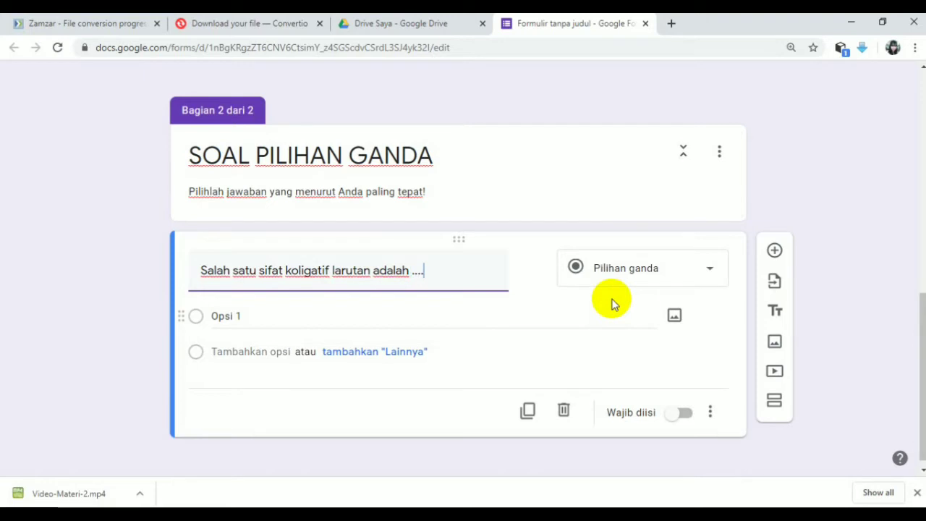
Enter "Penurunan Titik Beku" and "Kenaikan Titik Beku" as the first two answer options of the koligatif question.
{"action": "left_click", "coordinate": [242, 316]}
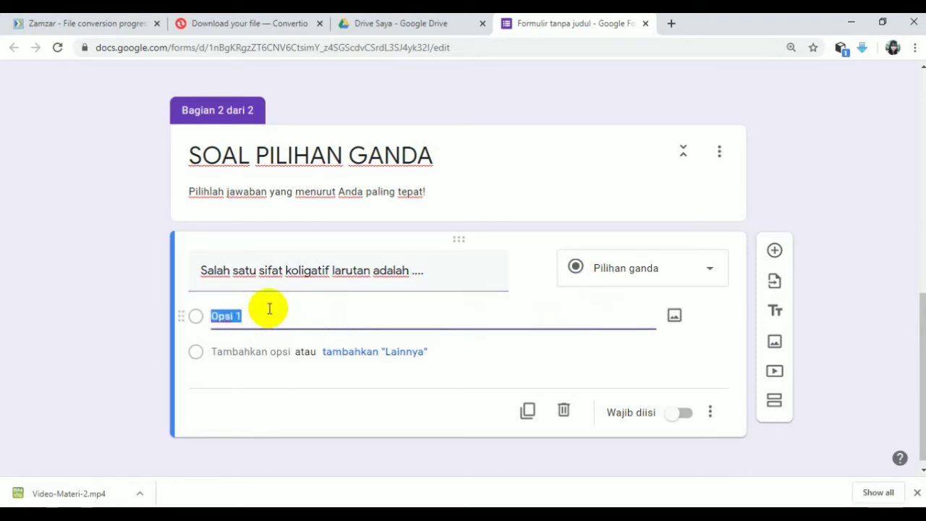
{"action": "type", "text": "Penurunan "}
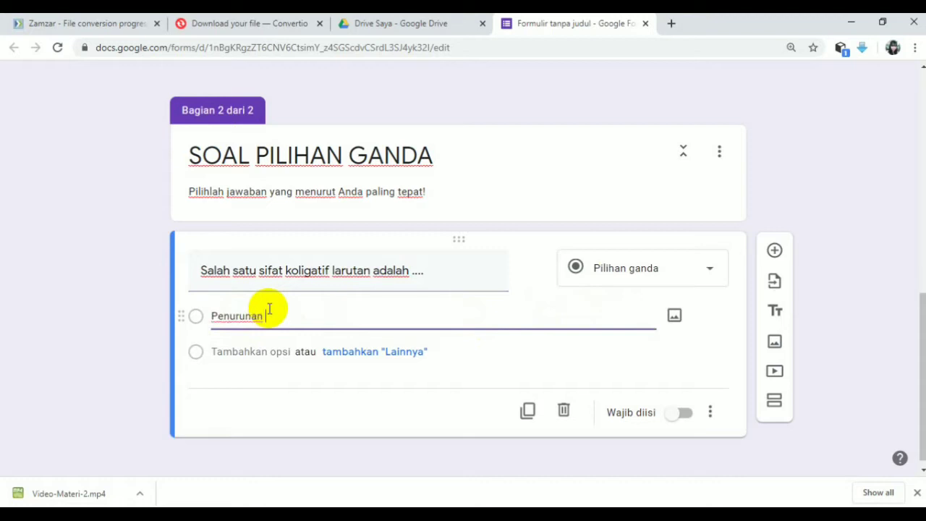
{"action": "type", "text": "Titik Beku"}
{"action": "left_click", "coordinate": [232, 352]}
{"action": "type", "text": "Kenaika"}
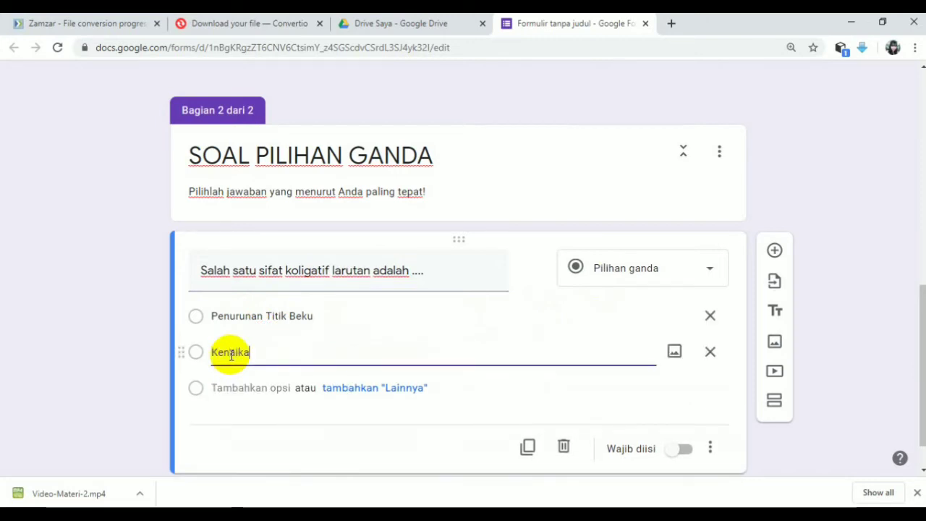
{"action": "type", "text": "n Titik Beku"}
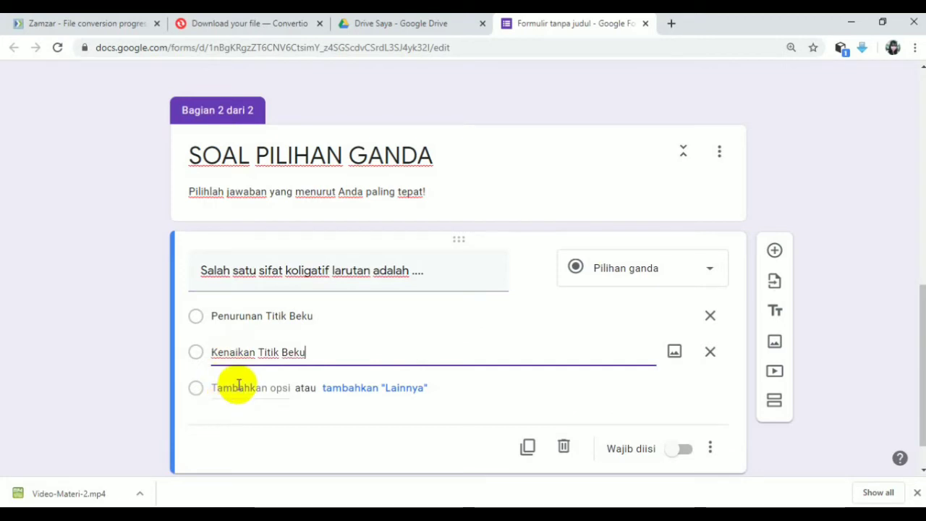
Add the answer options "Penurunan Tekanan Osmotik", "Koloid" and "Elektroforesis logam berat" to the koligatif question.
{"action": "left_click", "coordinate": [239, 387]}
{"action": "type", "text": "Penurun"}
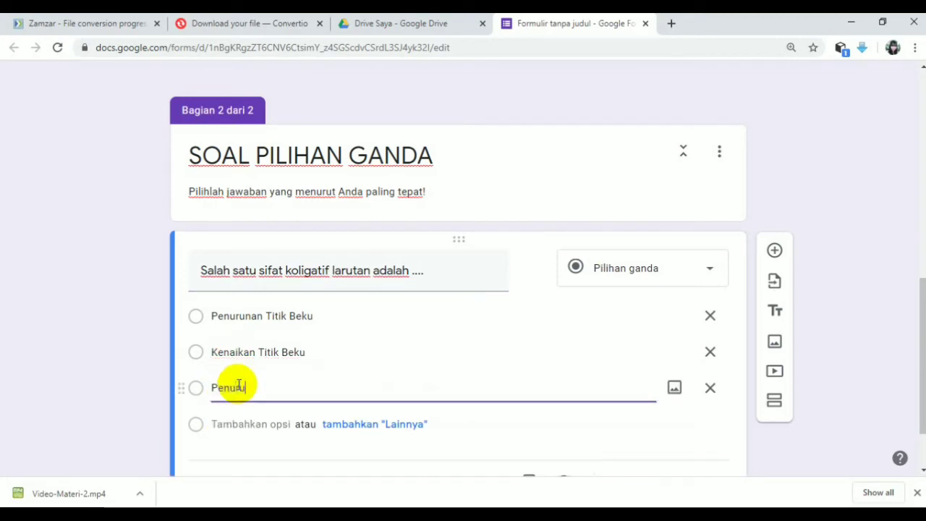
{"action": "type", "text": "an Tekanan "}
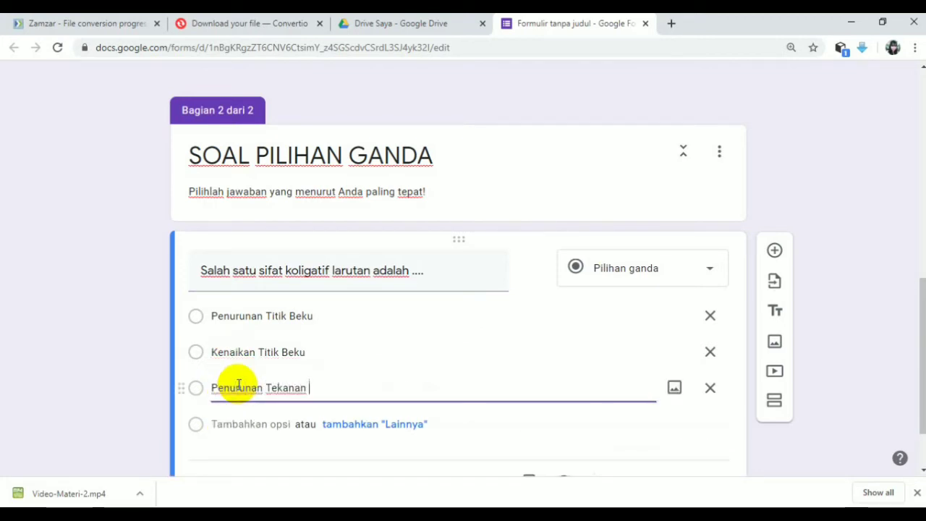
{"action": "type", "text": "Osmotik"}
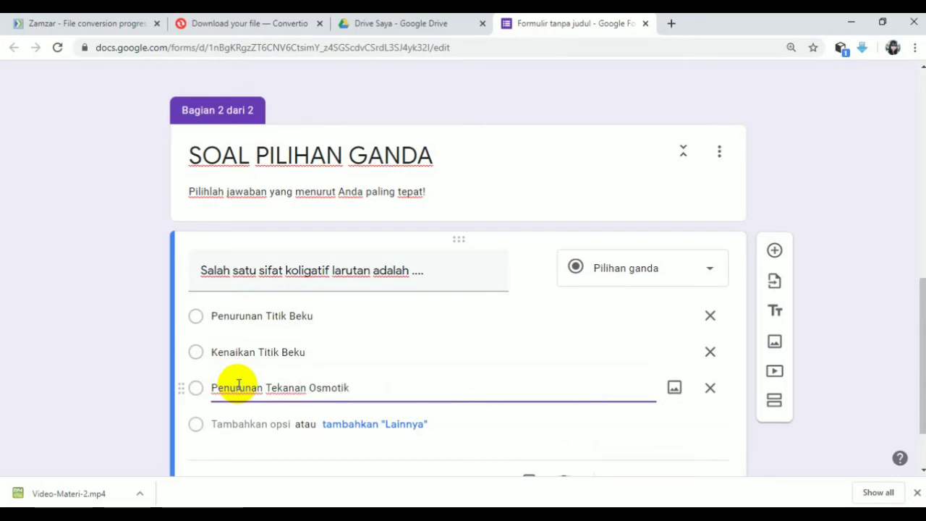
{"action": "left_click", "coordinate": [232, 424]}
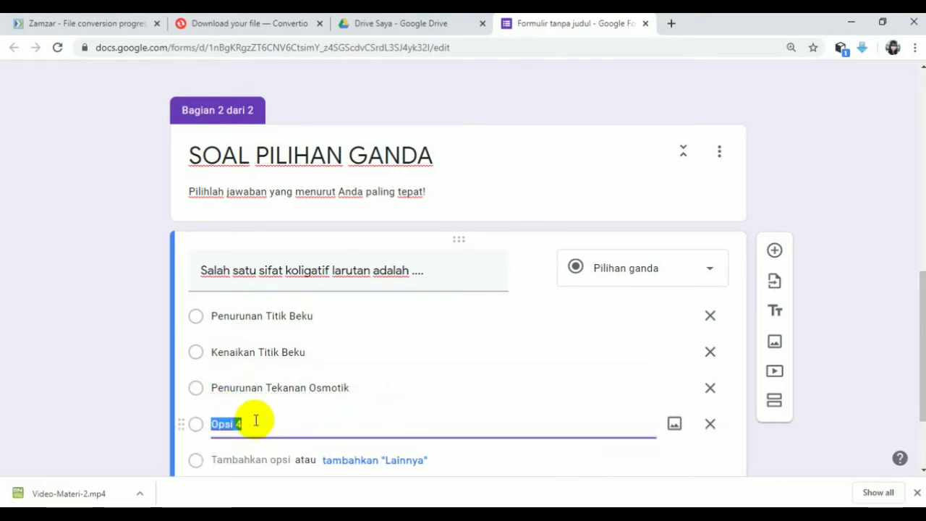
{"action": "type", "text": "Koloid"}
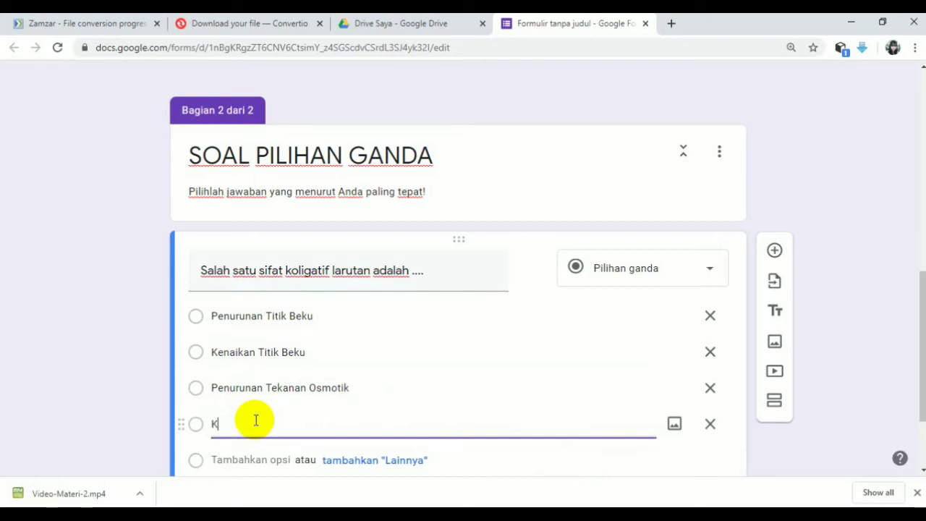
{"action": "left_click", "coordinate": [215, 461]}
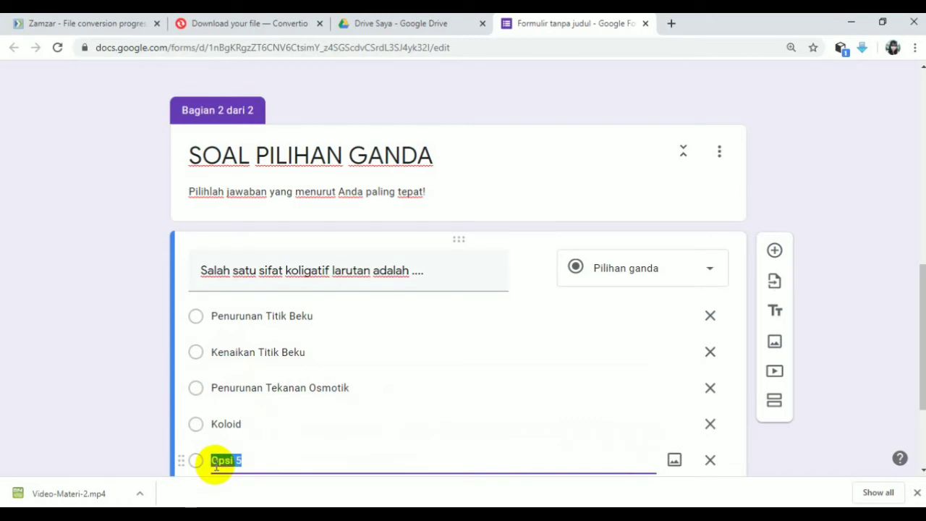
{"action": "type", "text": "Elektrofores"}
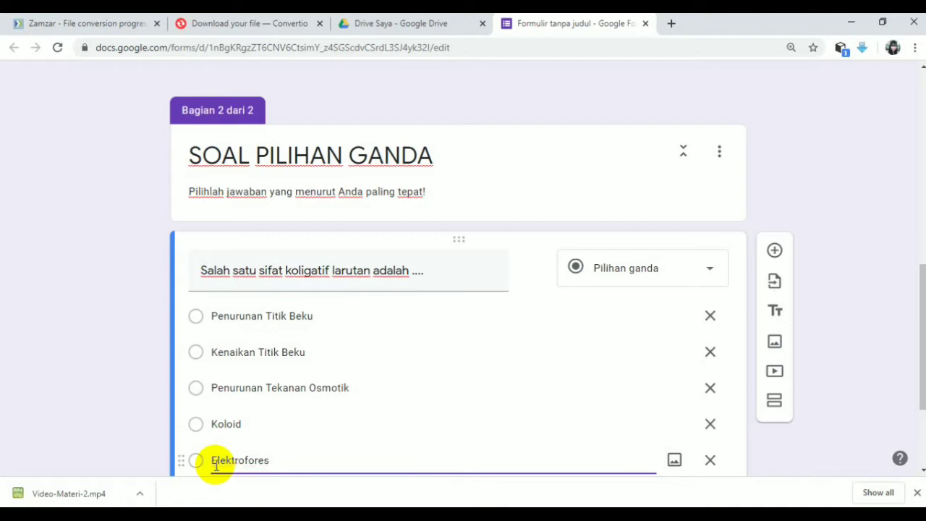
{"action": "type", "text": "is logam berat"}
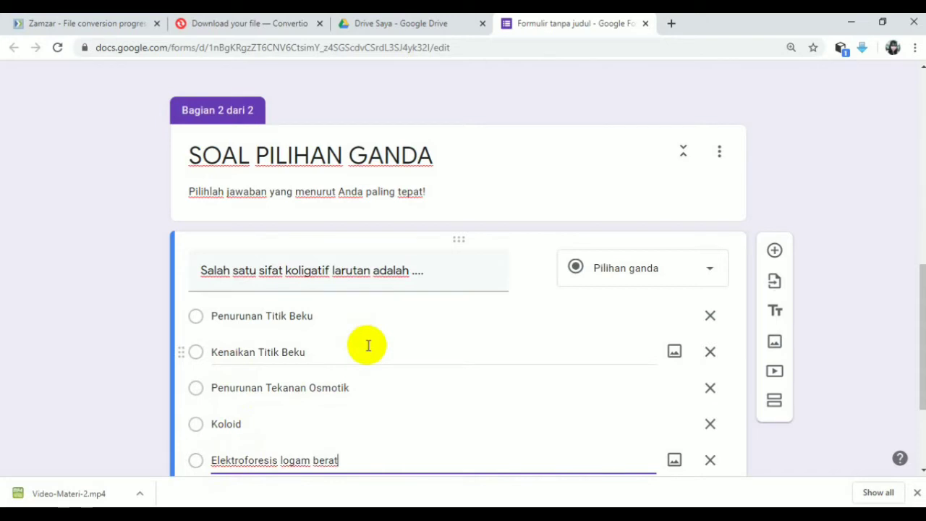
Make answering the koligatif larutan question required and return to the start of the form.
{"action": "scroll", "coordinate": [368, 345], "scroll_direction": "down", "scroll_amount": 2}
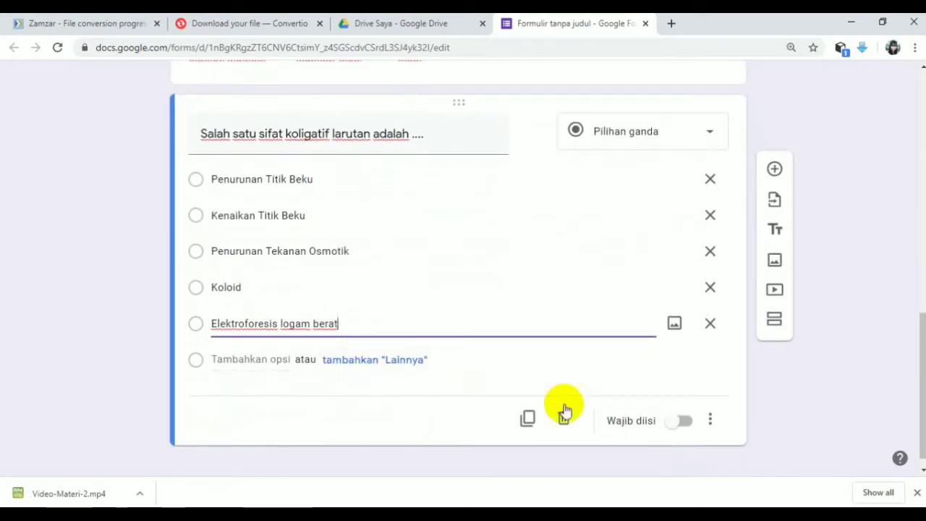
{"action": "left_click", "coordinate": [688, 423]}
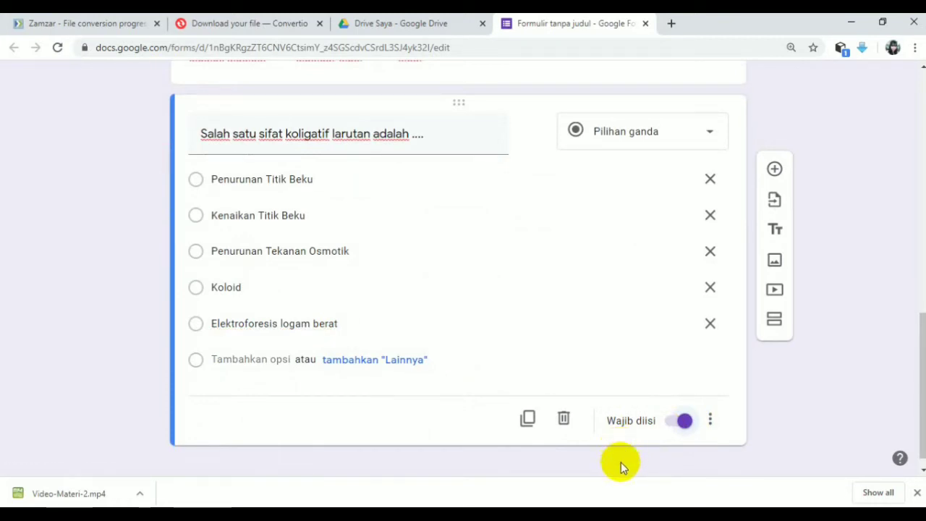
{"action": "scroll", "coordinate": [621, 463], "scroll_direction": "up", "scroll_amount": 3}
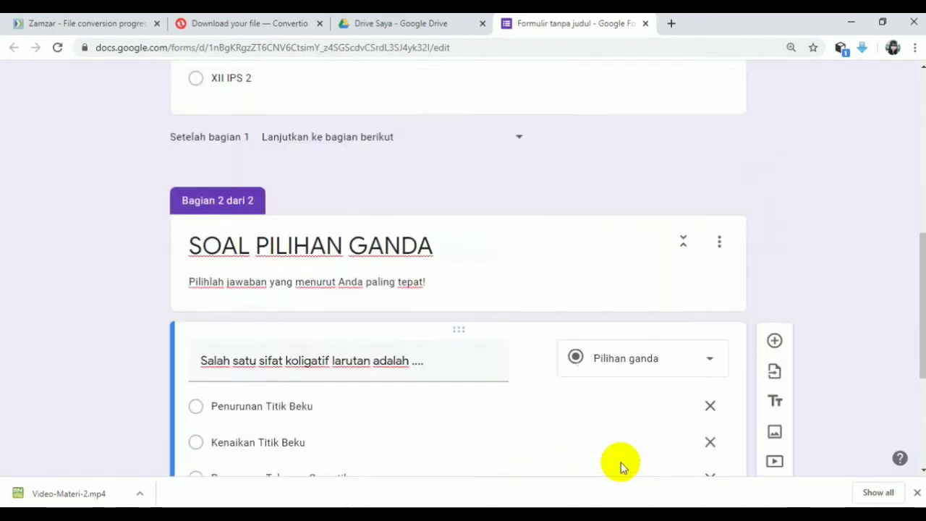
{"action": "scroll", "coordinate": [620, 466], "scroll_direction": "up", "scroll_amount": 10}
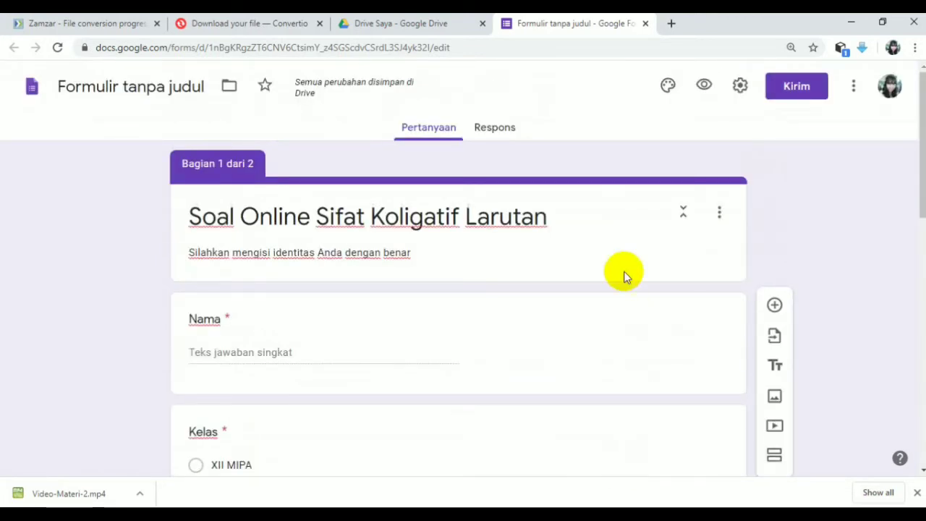
Make the form a quiz and disable "Jawaban yang benar" among the things respondents can see.
{"action": "left_click", "coordinate": [739, 89]}
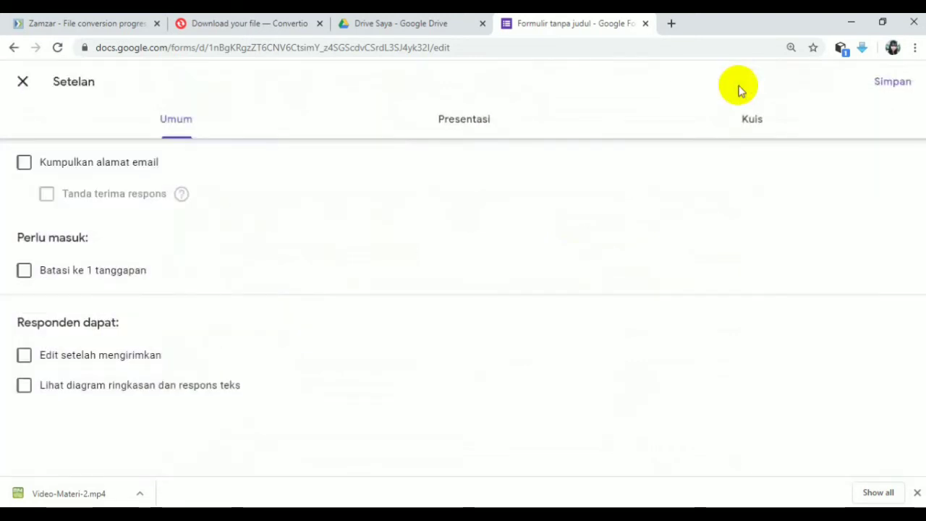
{"action": "left_click", "coordinate": [752, 123]}
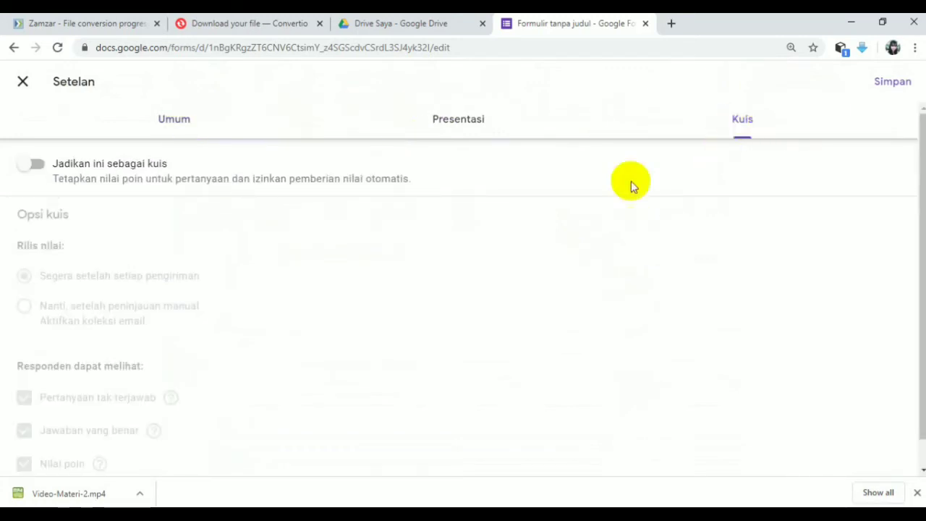
{"action": "left_click", "coordinate": [40, 168]}
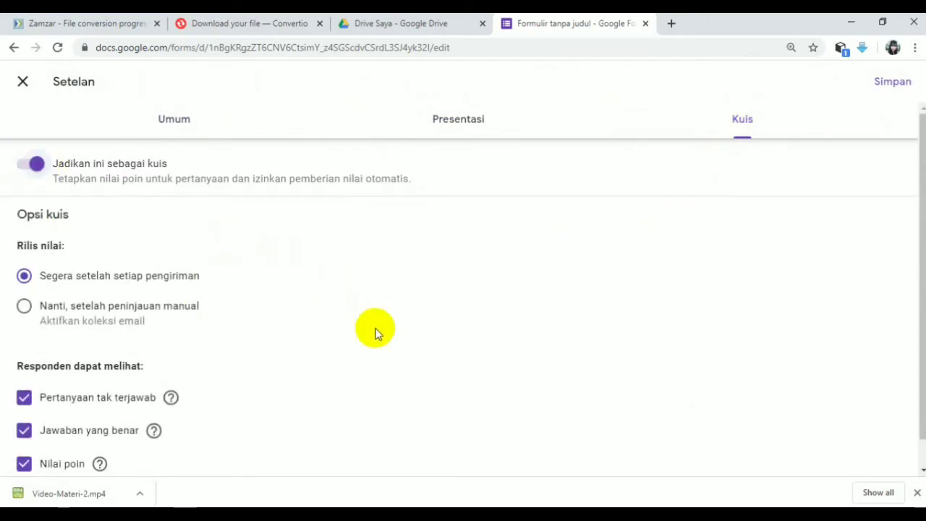
{"action": "scroll", "coordinate": [376, 333], "scroll_direction": "down", "scroll_amount": 1}
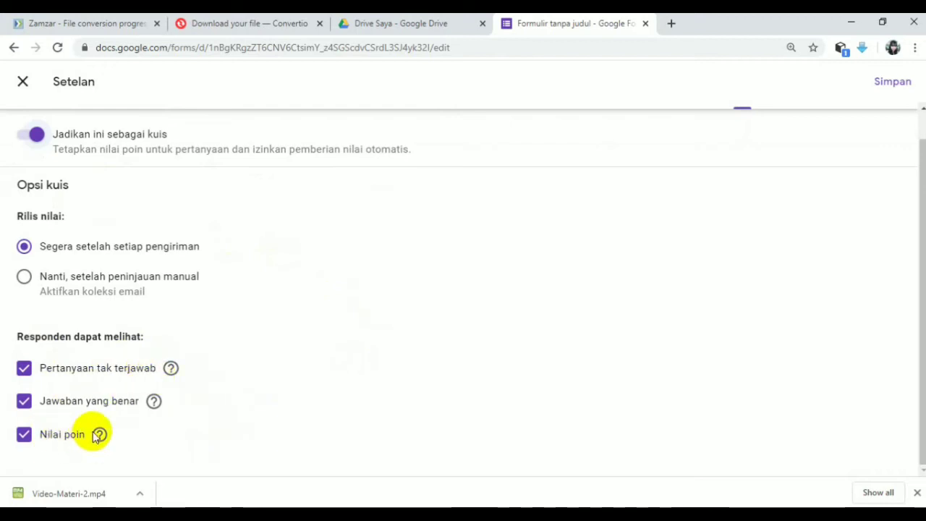
{"action": "left_click", "coordinate": [23, 402]}
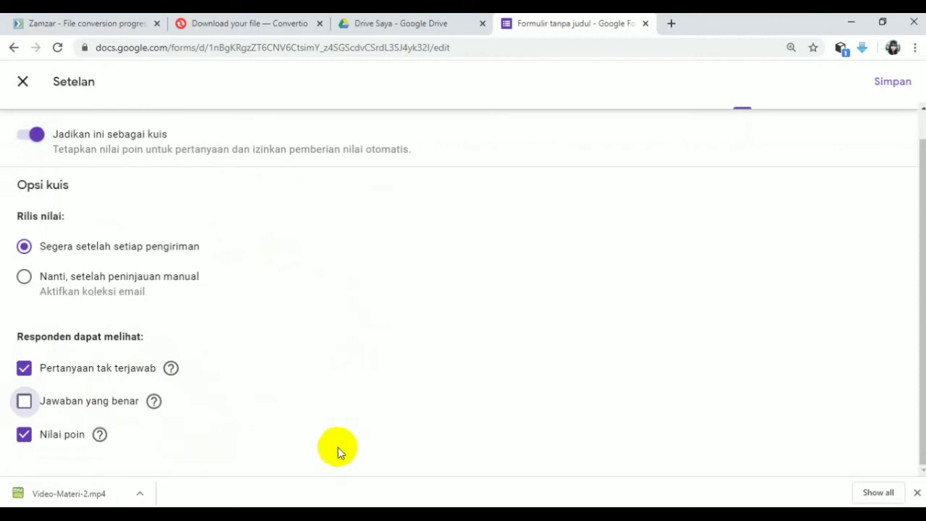
{"action": "scroll", "coordinate": [339, 444], "scroll_direction": "up", "scroll_amount": 1}
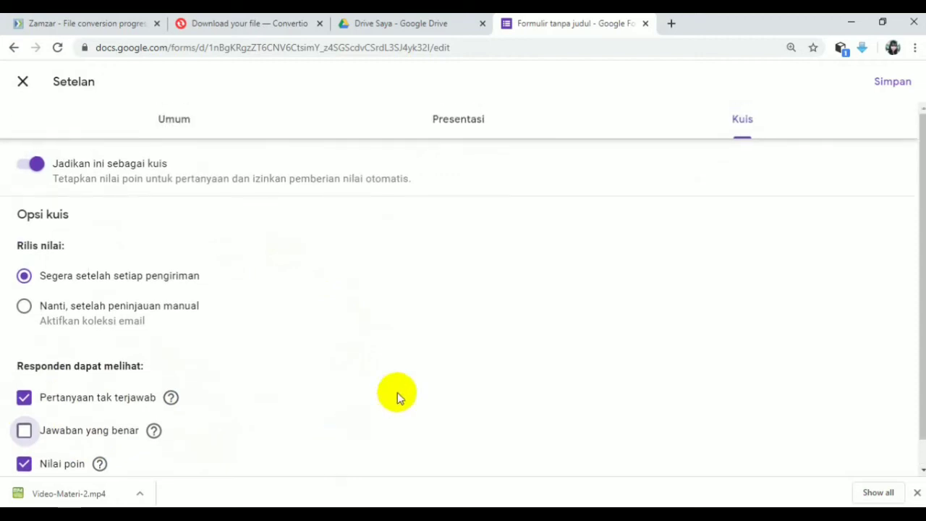
Allow respondents to edit after submitting ("Edit setelah mengirimkan") and save the form settings.
{"action": "left_click", "coordinate": [177, 123]}
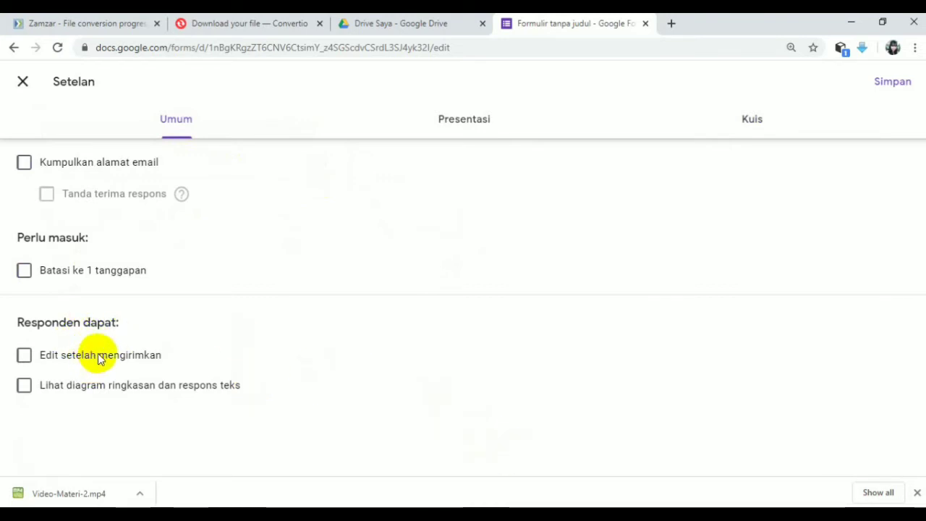
{"action": "left_click", "coordinate": [23, 355]}
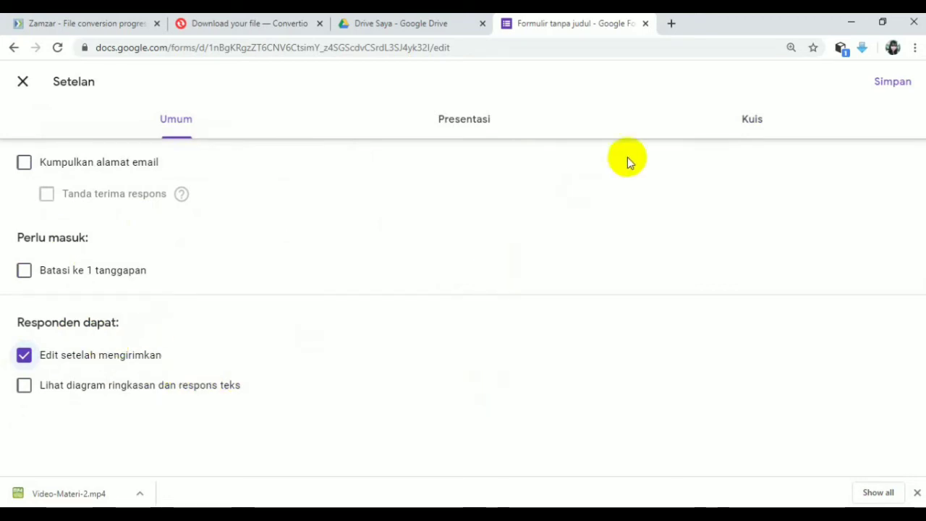
{"action": "left_click", "coordinate": [894, 82]}
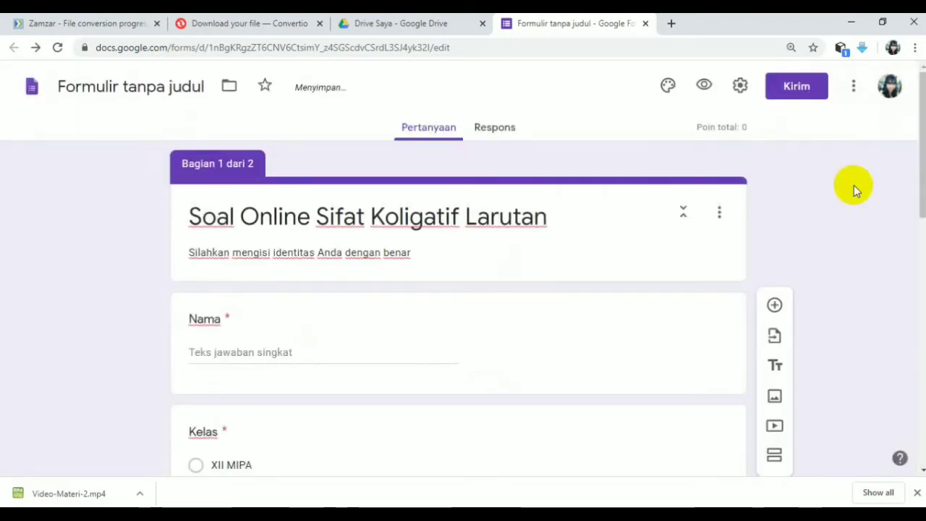
Set the koligatif question's answer key to "Penurunan Titik Beku" worth 10 points and shuffle its option order.
{"action": "scroll", "coordinate": [805, 335], "scroll_direction": "down", "scroll_amount": 9}
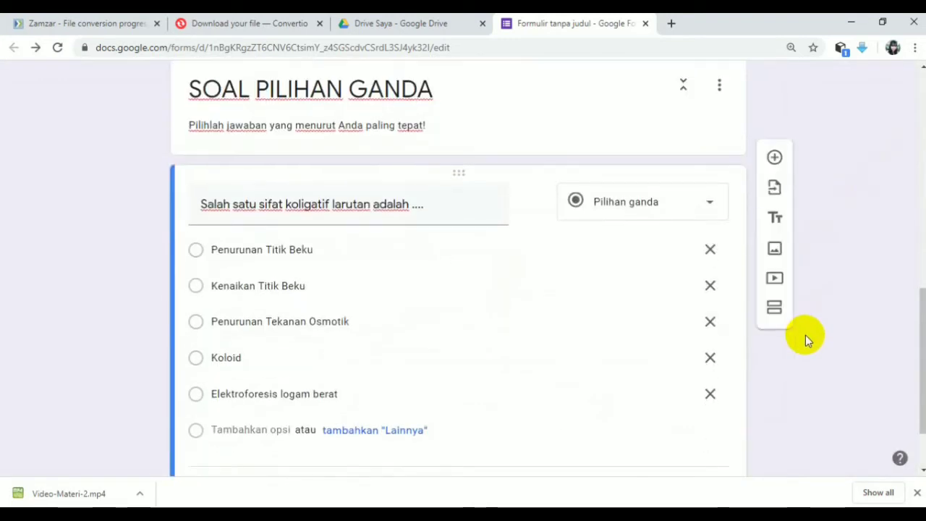
{"action": "scroll", "coordinate": [805, 335], "scroll_direction": "down", "scroll_amount": 1}
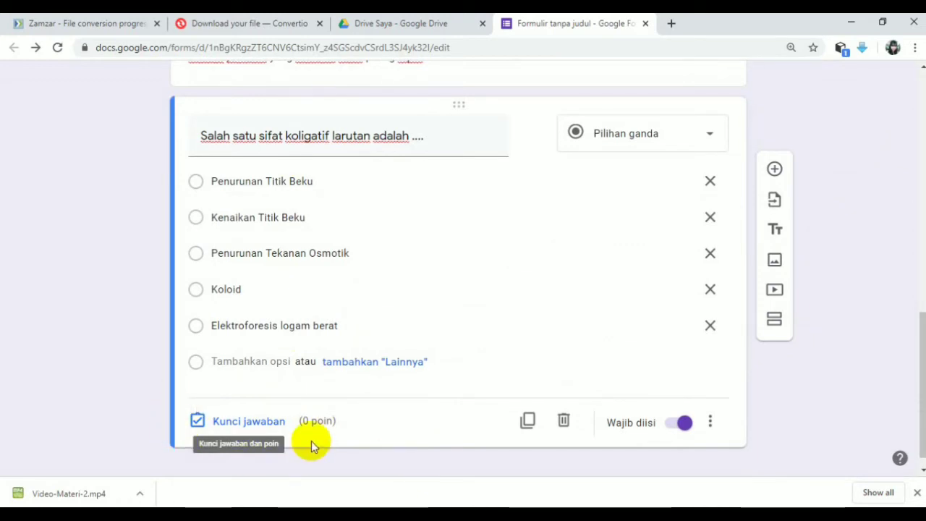
{"action": "left_click", "coordinate": [249, 423]}
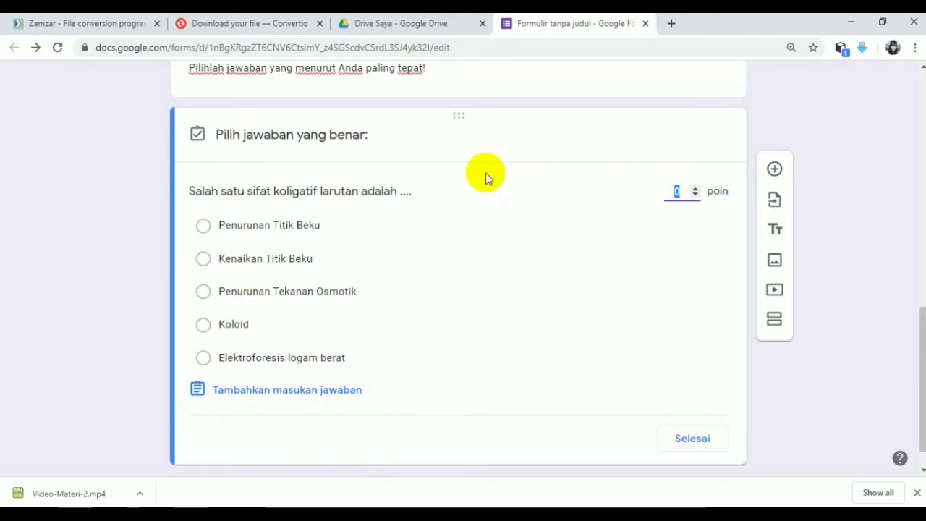
{"action": "left_click", "coordinate": [695, 188]}
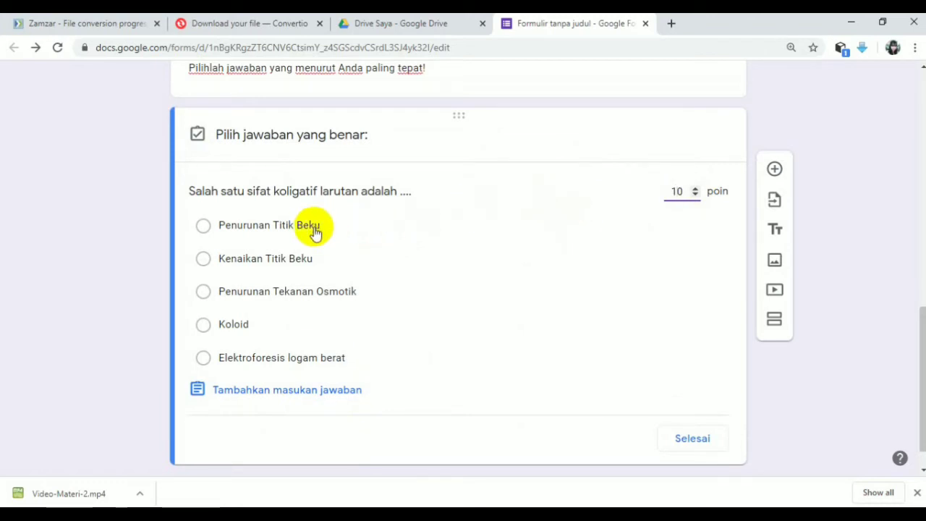
{"action": "left_click", "coordinate": [246, 230]}
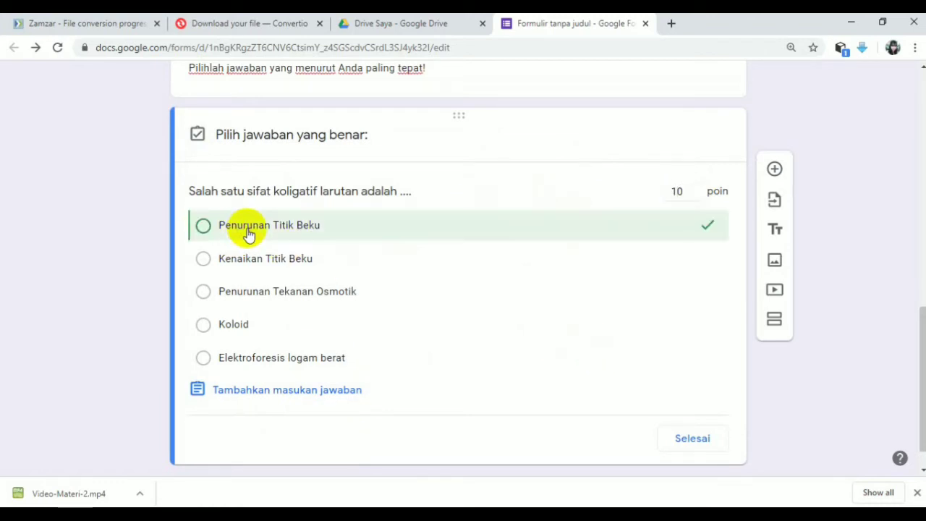
{"action": "left_click", "coordinate": [702, 441]}
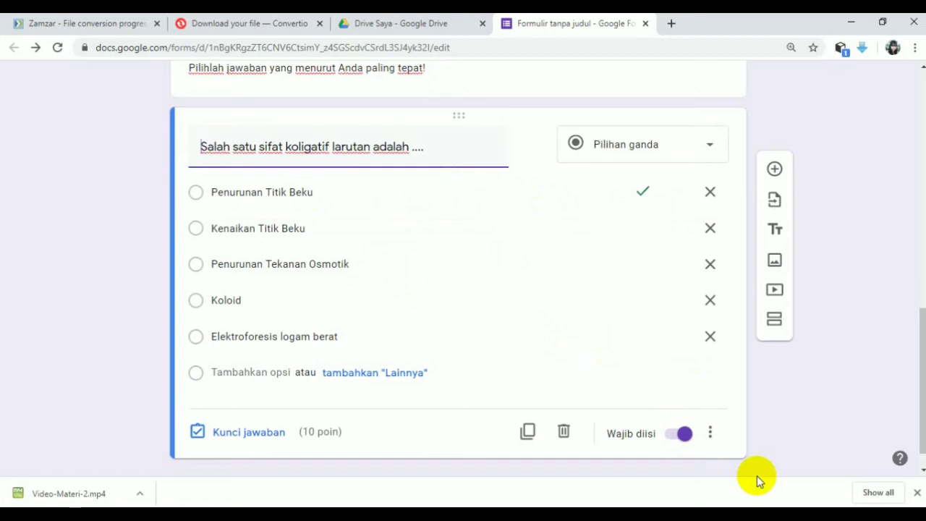
{"action": "left_click", "coordinate": [710, 435]}
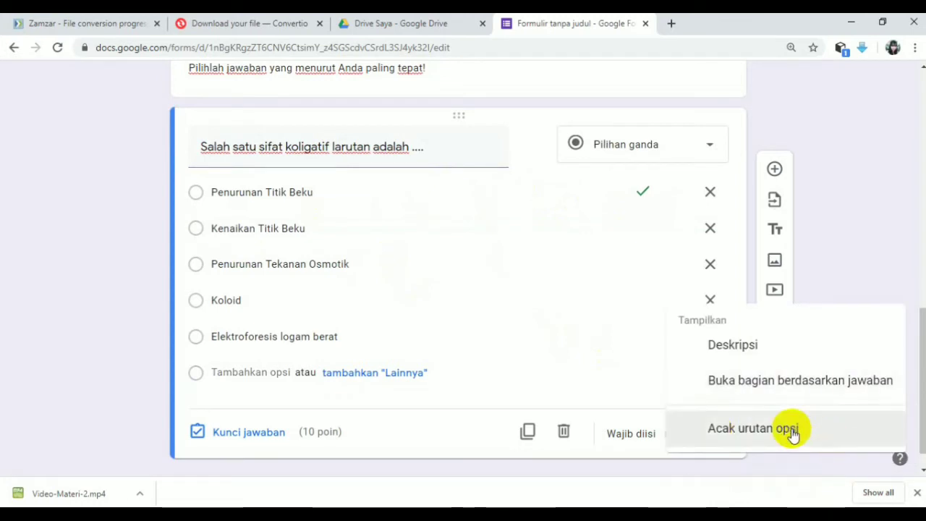
{"action": "left_click", "coordinate": [791, 430]}
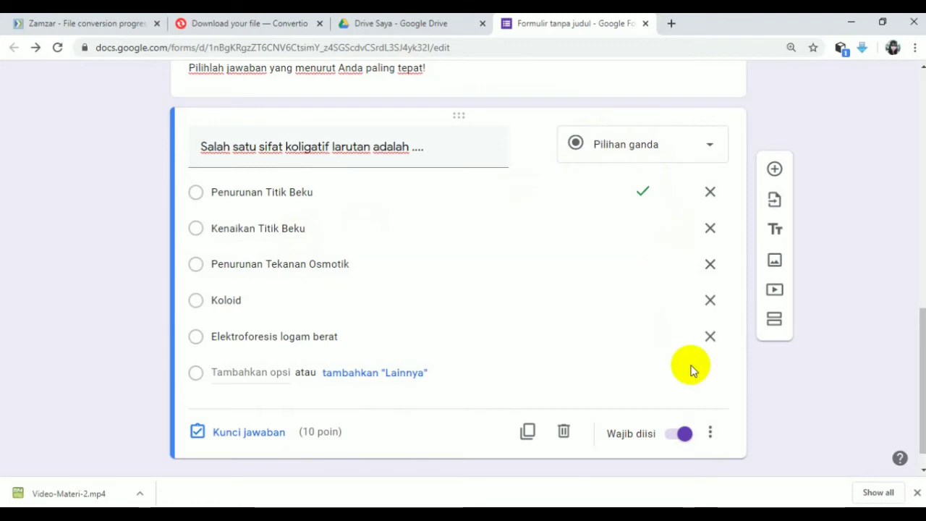
Add a blank question after the koligatif question and insert the image "gambar salju di rusia" below it from the computer.
{"action": "left_click", "coordinate": [775, 169]}
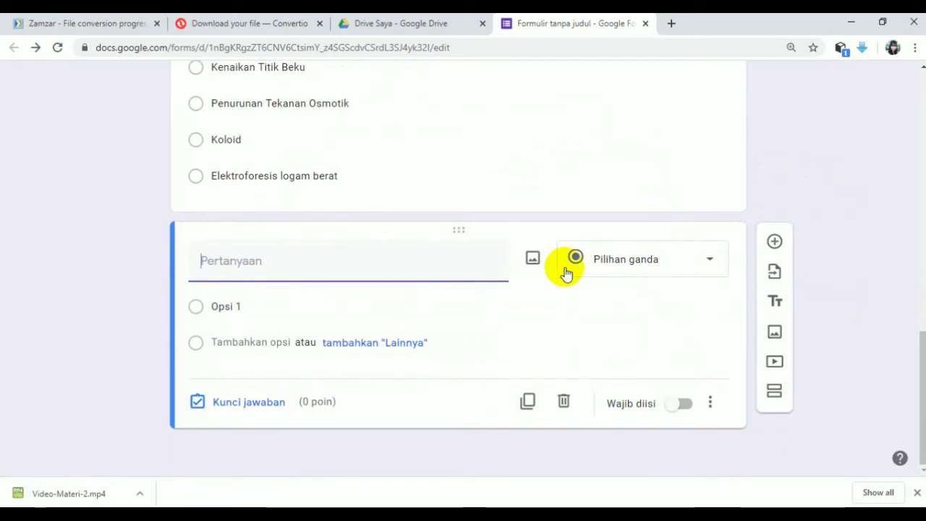
{"action": "left_click", "coordinate": [774, 334]}
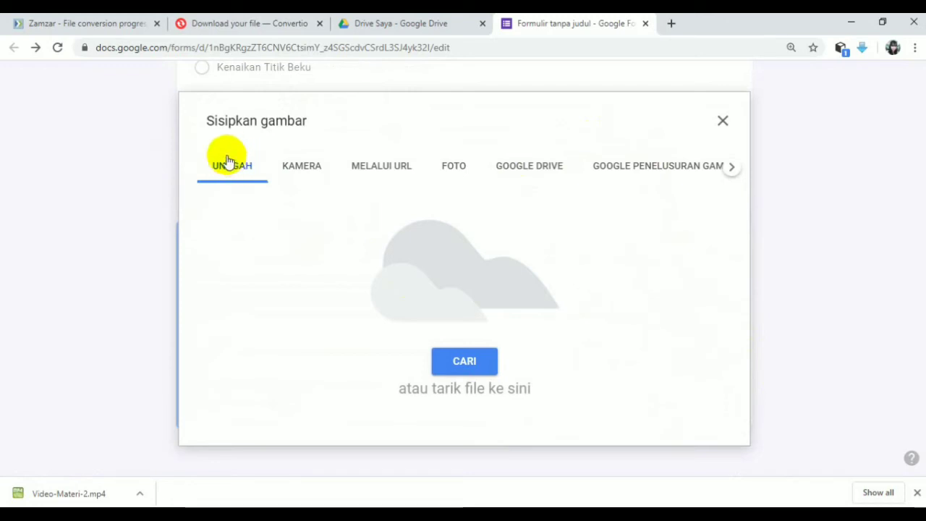
{"action": "left_click", "coordinate": [467, 361]}
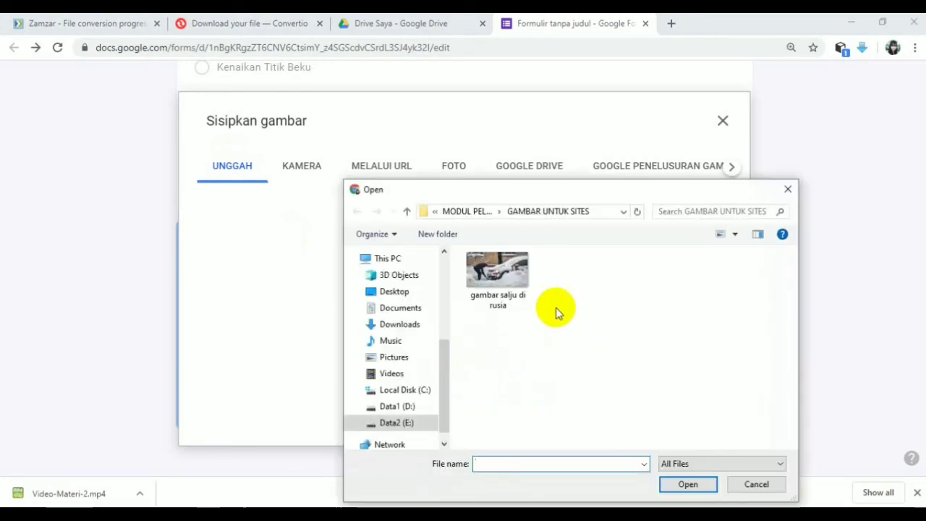
{"action": "left_click", "coordinate": [496, 289]}
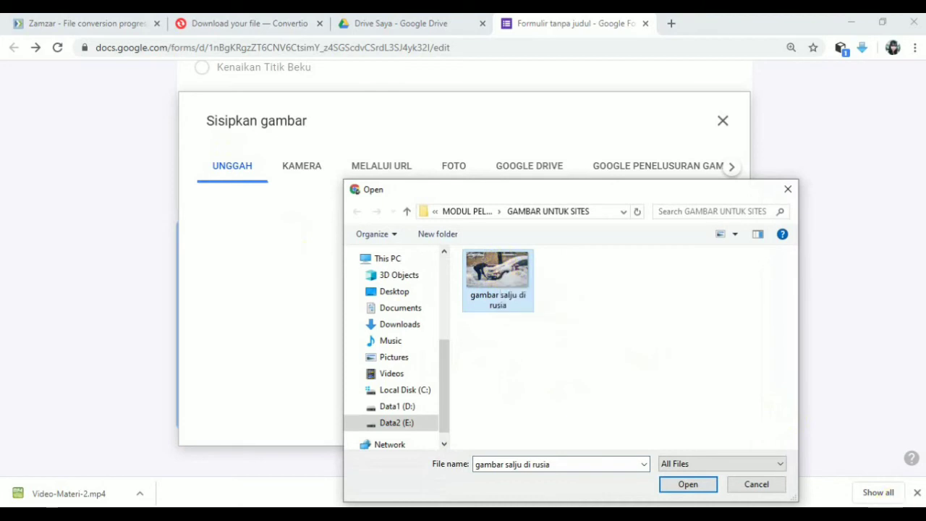
{"action": "left_click", "coordinate": [683, 485]}
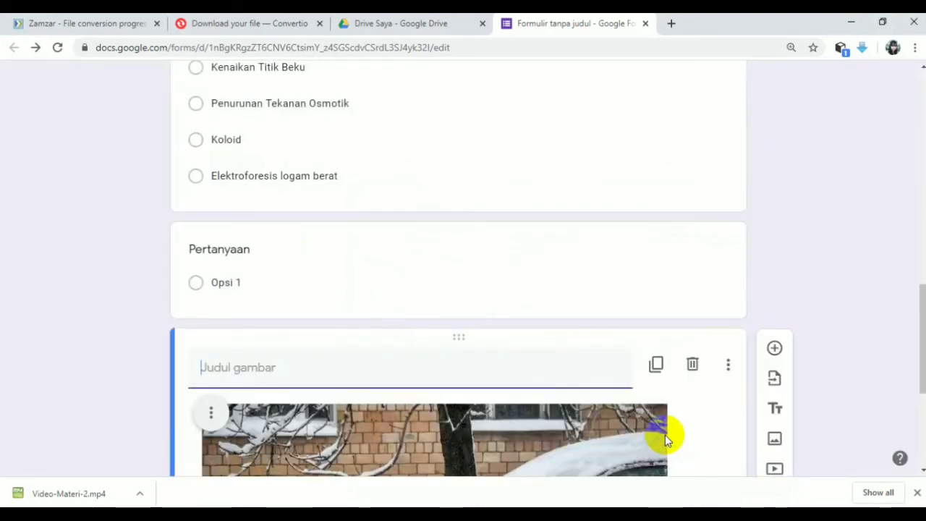
Title the snow image "Perhatikan gambar di bawah ini. Gambar tersebut adalah penerapan dari sifat koligatif larutan ....".
{"action": "scroll", "coordinate": [667, 440], "scroll_direction": "down", "scroll_amount": 4}
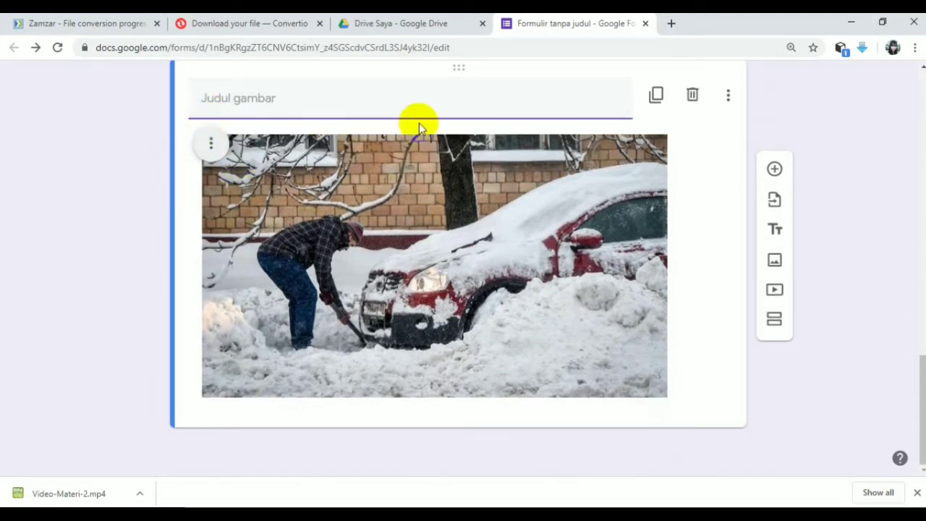
{"action": "type", "text": "Perhatika"}
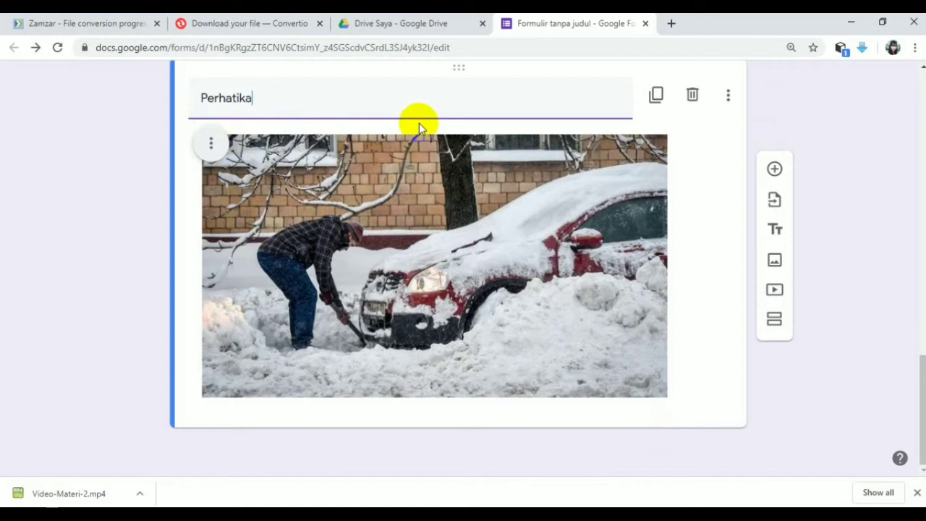
{"action": "type", "text": "n gambar di"}
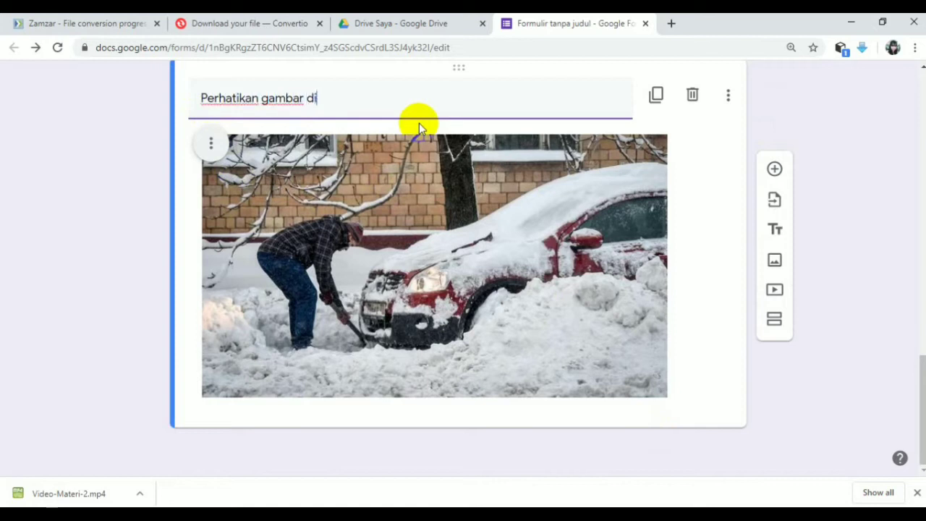
{"action": "type", "text": " bawah ini"}
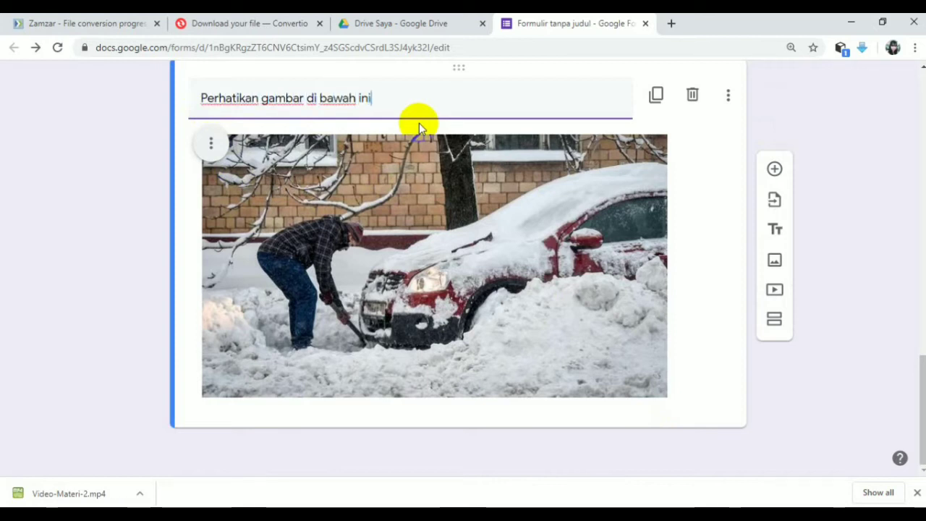
{"action": "type", "text": ". Gambar t"}
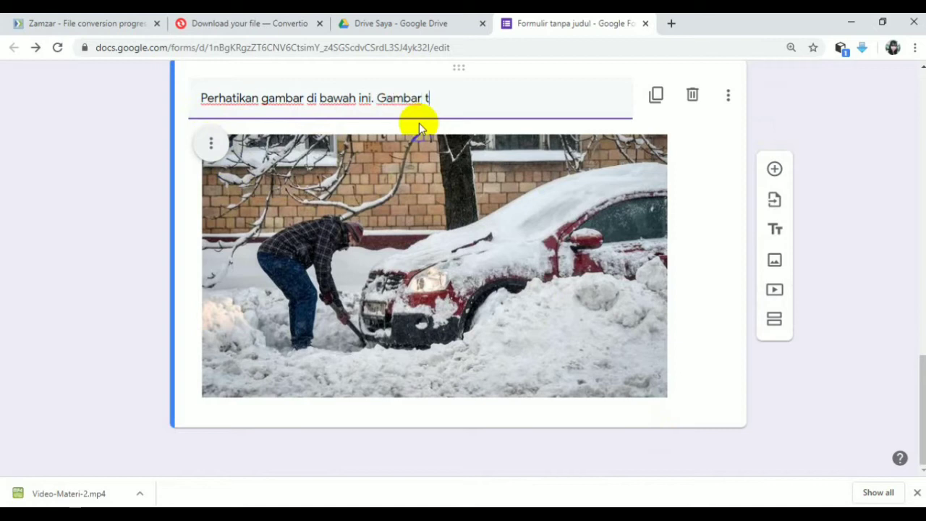
{"action": "type", "text": "ersebut adalah"}
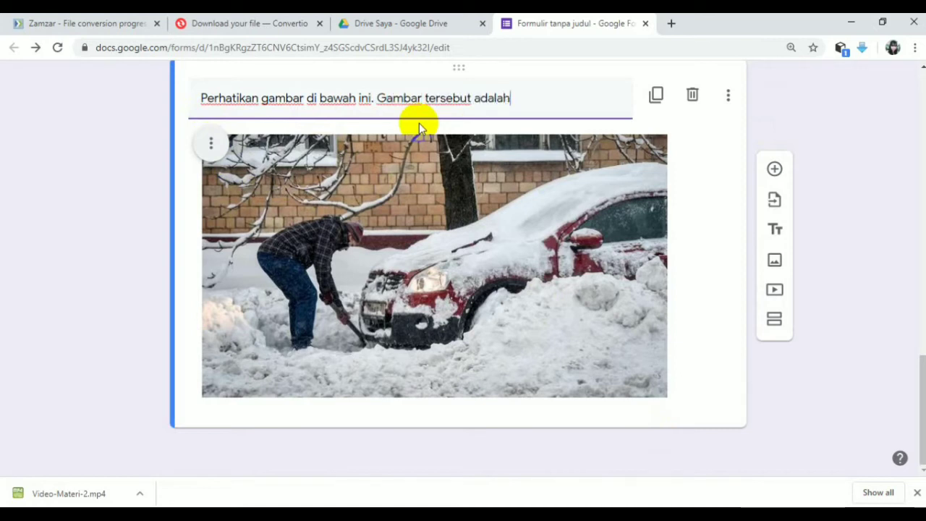
{"action": "type", "text": " penerapan d"}
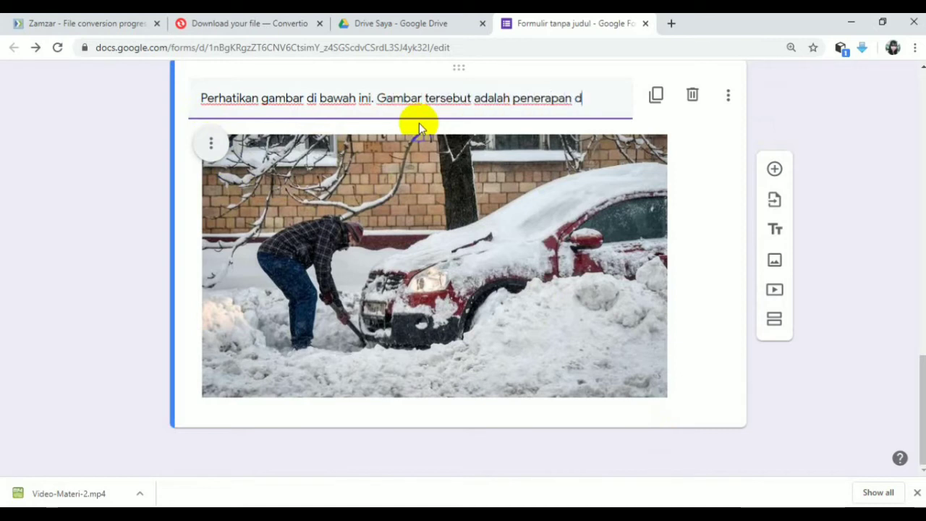
{"action": "type", "text": "ari sifat "}
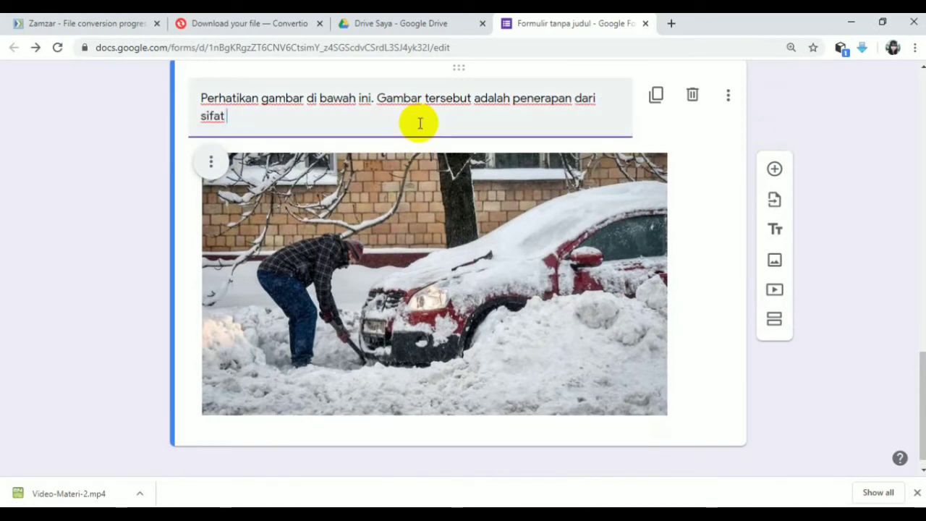
{"action": "type", "text": "koligatif l"}
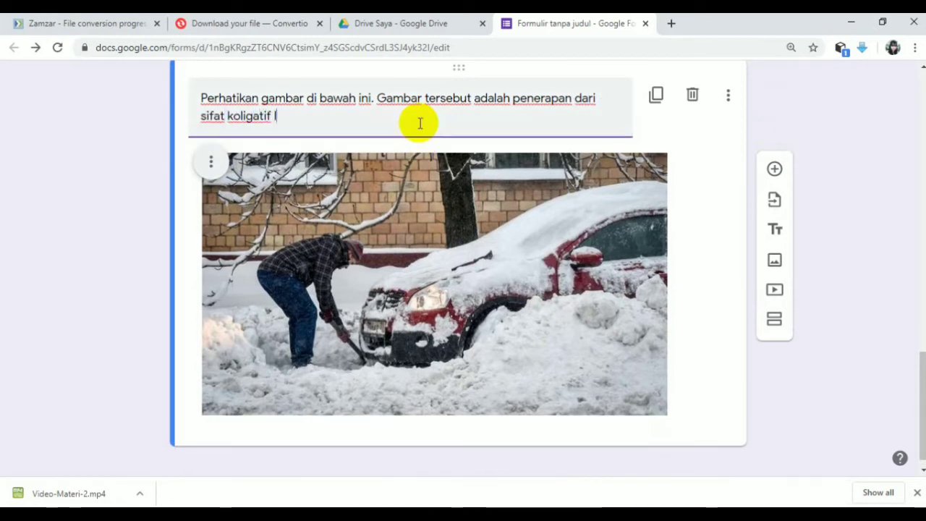
{"action": "type", "text": "arutan ..."}
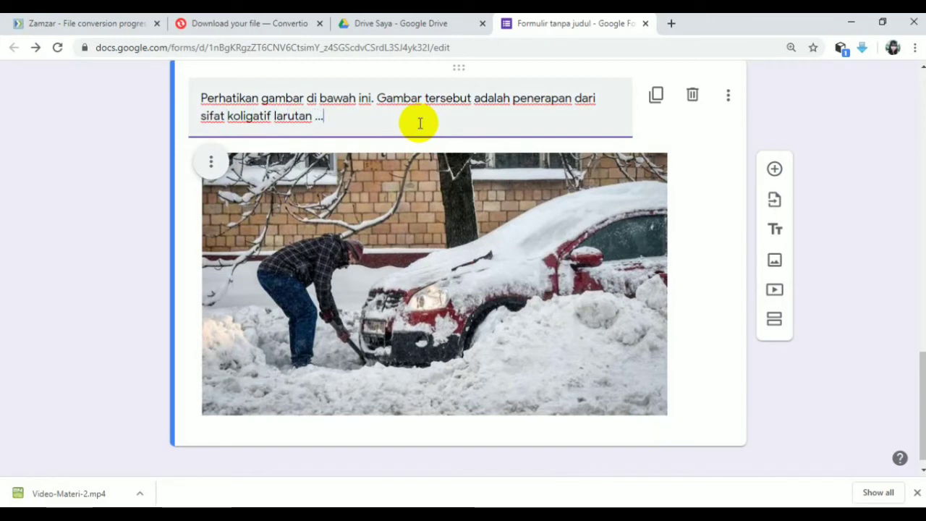
{"action": "type", "text": "."}
{"action": "scroll", "coordinate": [415, 270], "scroll_direction": "down", "scroll_amount": 1}
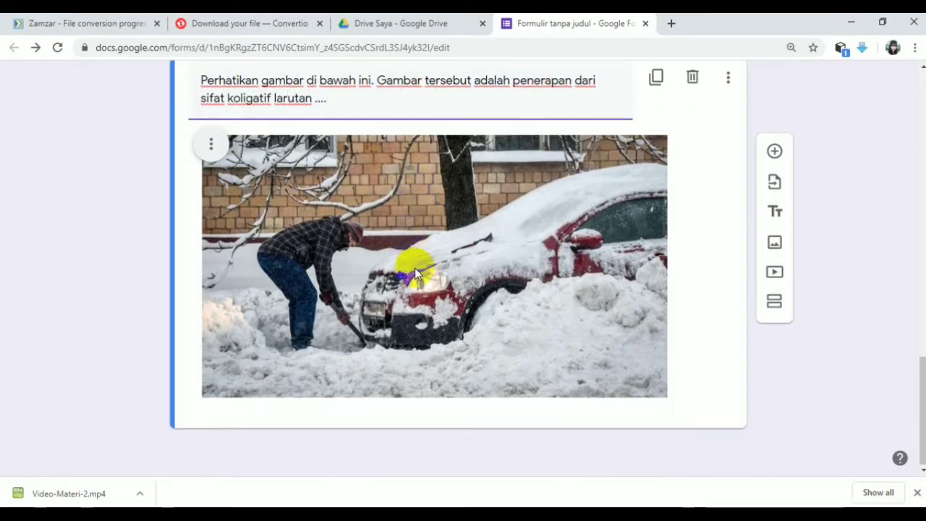
{"action": "scroll", "coordinate": [414, 267], "scroll_direction": "up", "scroll_amount": 5}
{"action": "scroll", "coordinate": [414, 268], "scroll_direction": "down", "scroll_amount": 4}
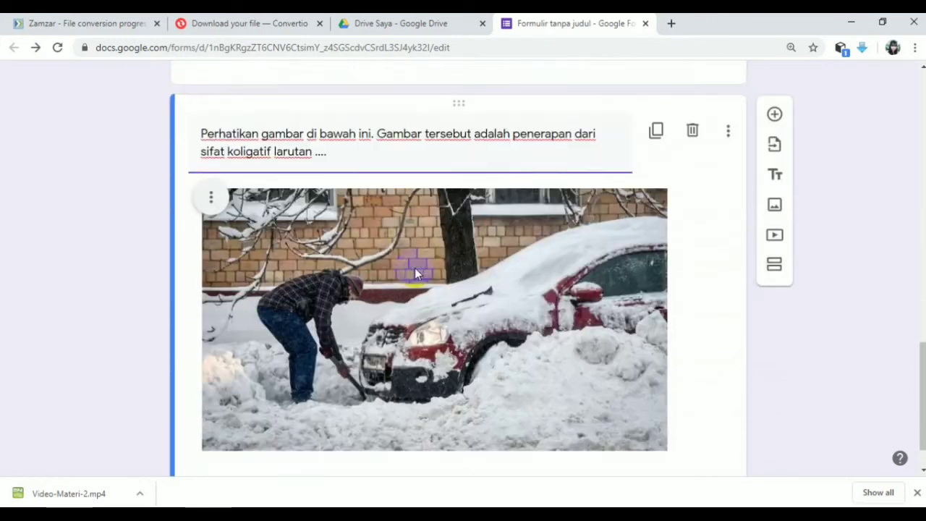
{"action": "scroll", "coordinate": [415, 268], "scroll_direction": "down", "scroll_amount": 3}
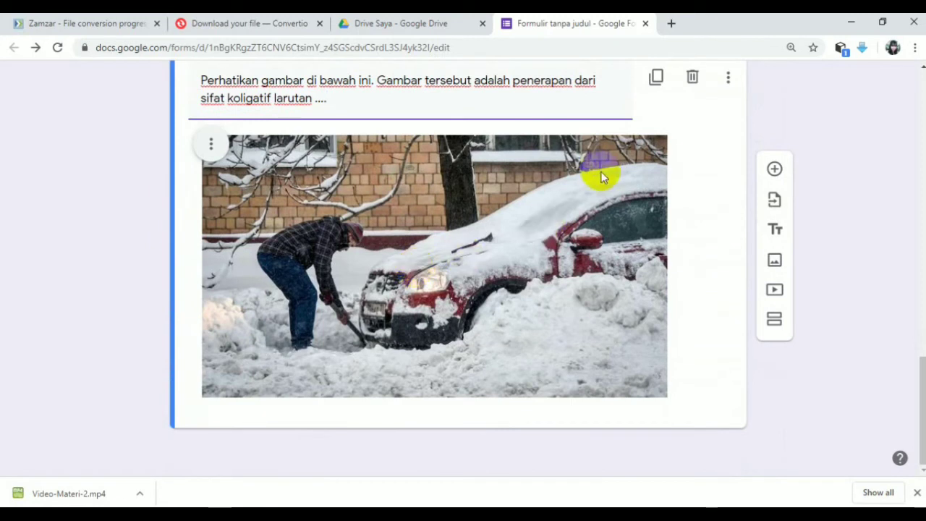
{"action": "left_click", "coordinate": [209, 144]}
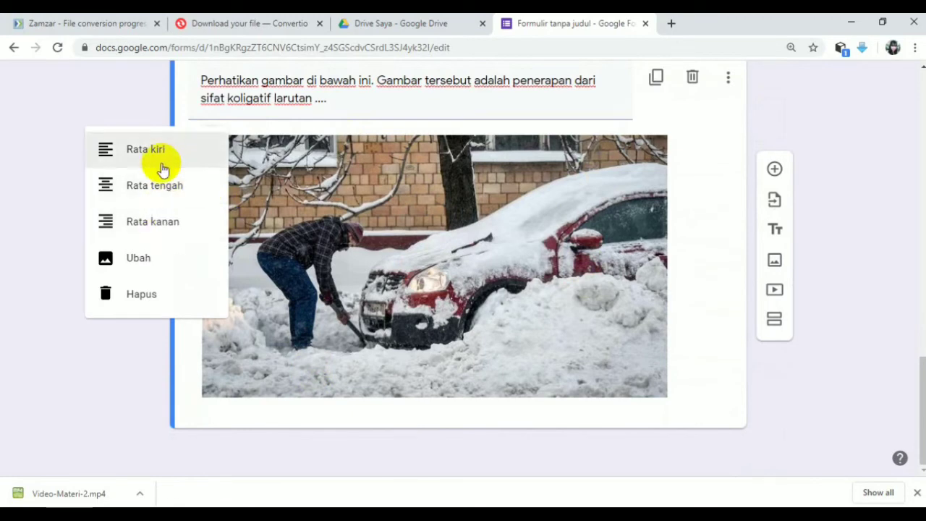
{"action": "left_click", "coordinate": [684, 257]}
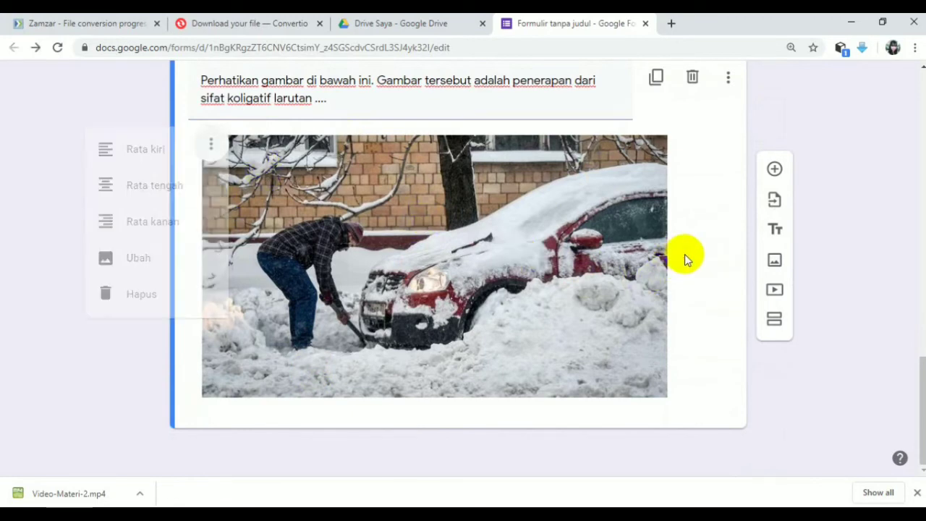
{"action": "scroll", "coordinate": [682, 349], "scroll_direction": "up", "scroll_amount": 4}
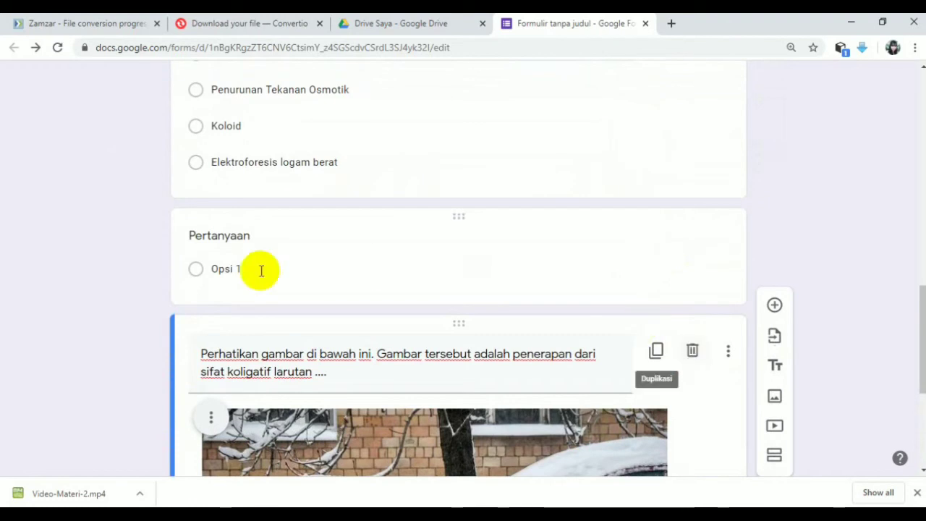
{"action": "left_click", "coordinate": [212, 266]}
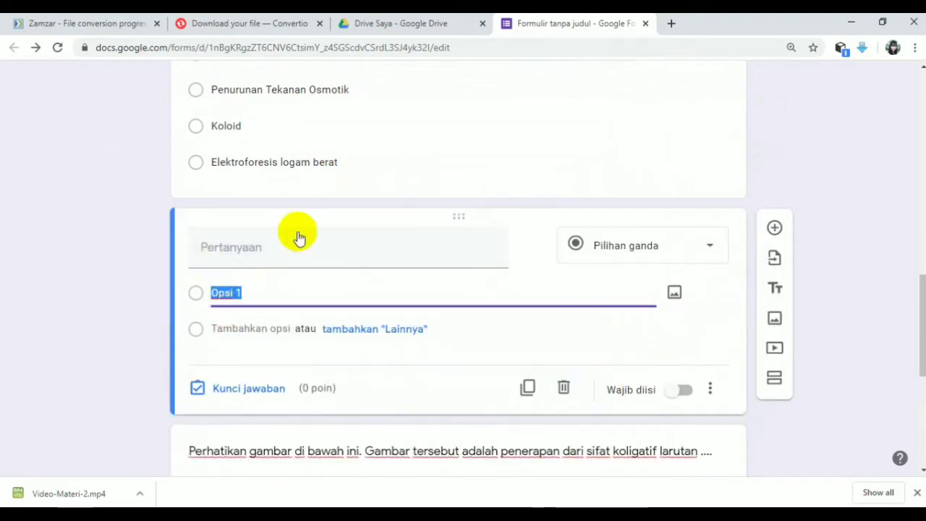
{"action": "left_click", "coordinate": [242, 247]}
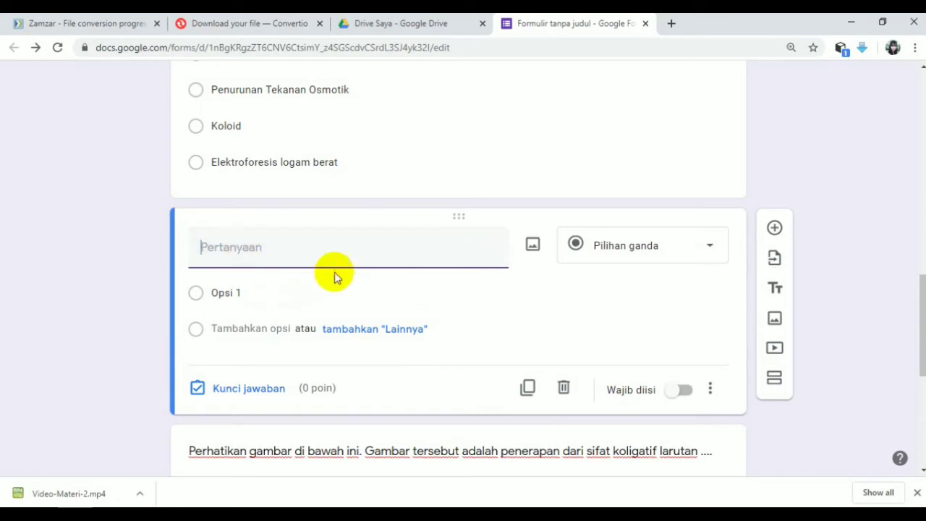
{"action": "scroll", "coordinate": [664, 372], "scroll_direction": "down", "scroll_amount": 3}
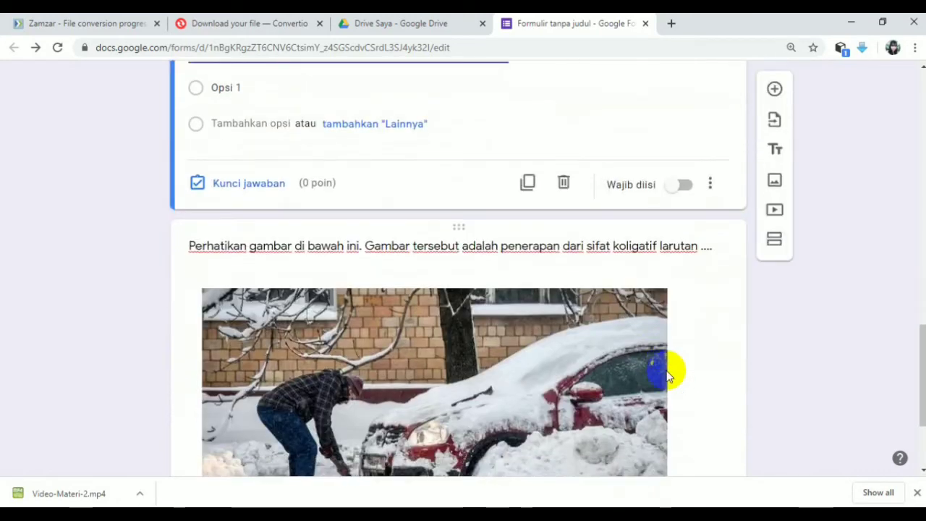
{"action": "scroll", "coordinate": [535, 222], "scroll_direction": "up", "scroll_amount": 3}
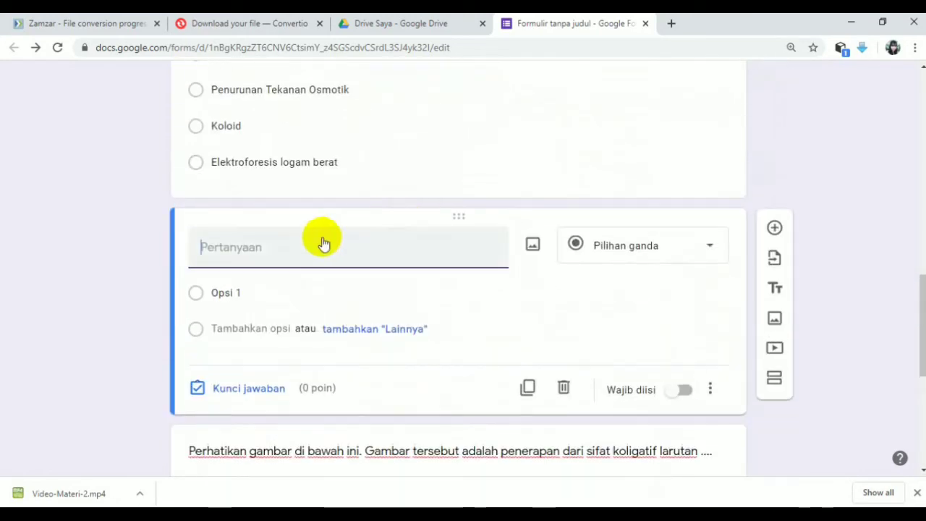
Insert the image "gambar salju di rusia" from the computer as a separate item below the blank question.
{"action": "left_click", "coordinate": [775, 319]}
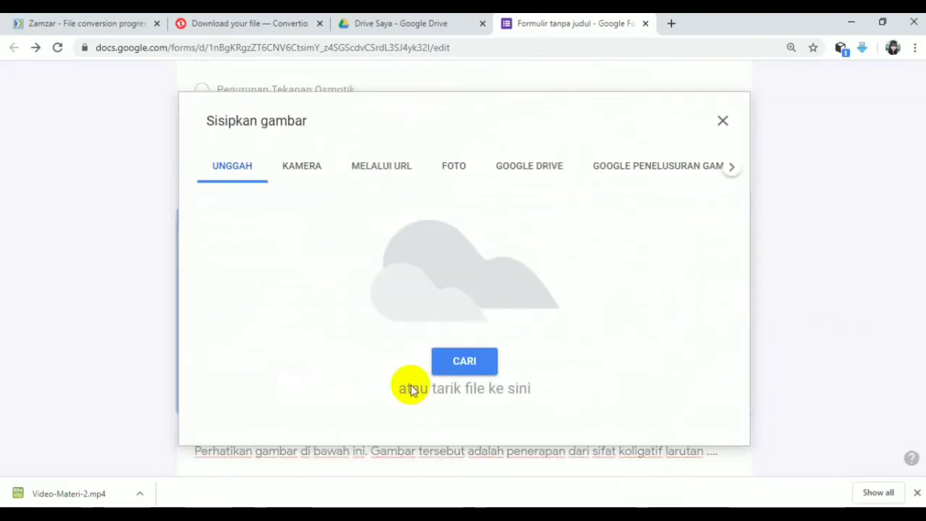
{"action": "left_click", "coordinate": [460, 360]}
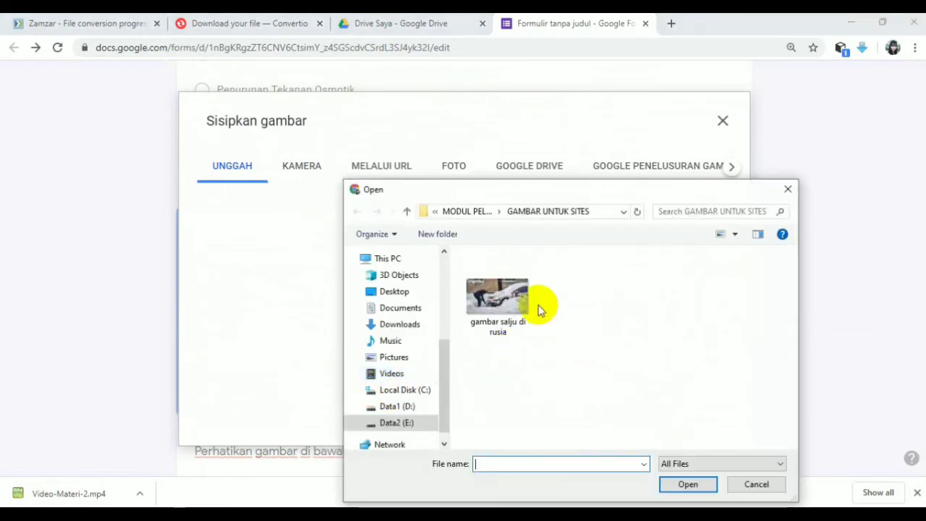
{"action": "left_click", "coordinate": [499, 304]}
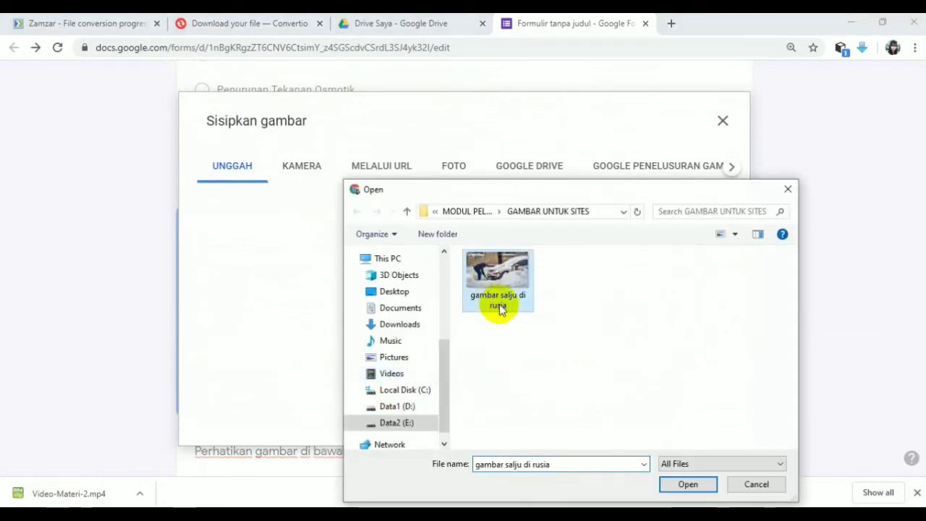
{"action": "left_click", "coordinate": [689, 485]}
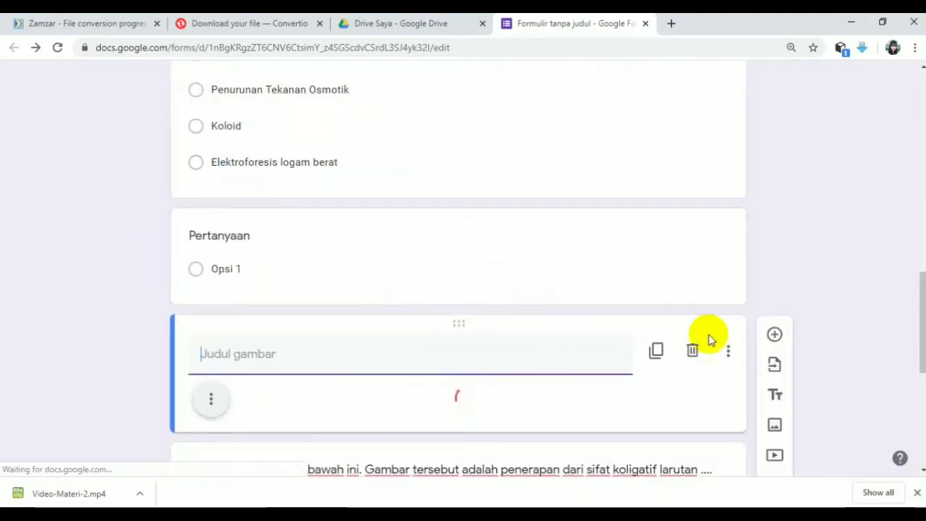
Delete the blank question and the untitled duplicate of the snow image below the koligatif question.
{"action": "left_click", "coordinate": [722, 237]}
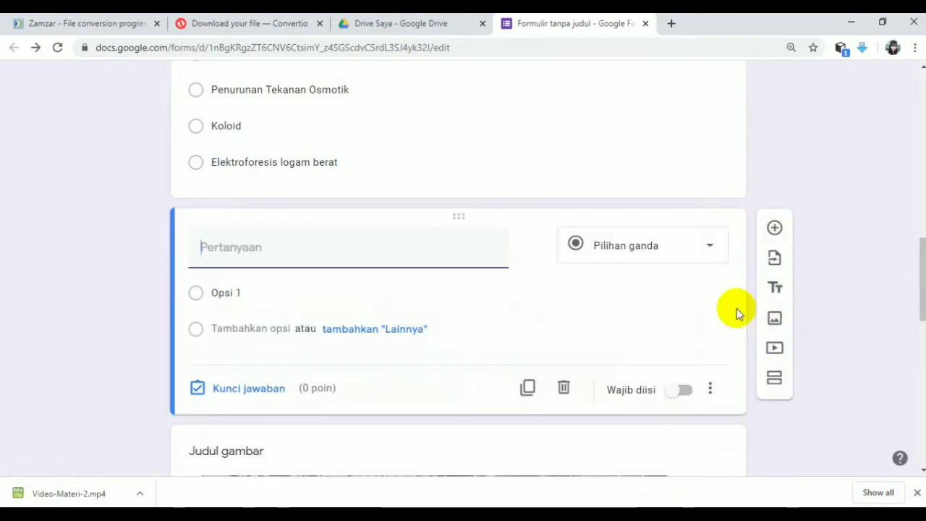
{"action": "left_click", "coordinate": [564, 388]}
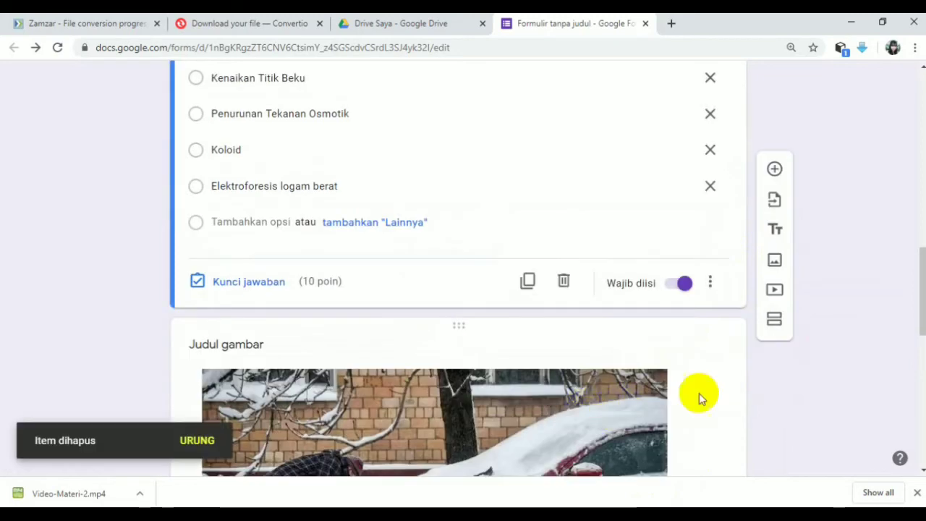
{"action": "scroll", "coordinate": [775, 382], "scroll_direction": "down", "scroll_amount": 5}
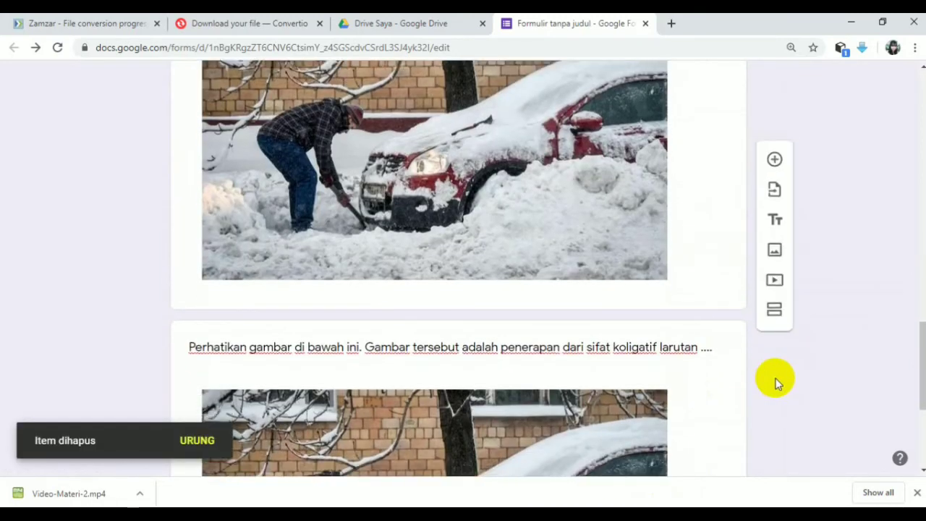
{"action": "scroll", "coordinate": [744, 331], "scroll_direction": "up", "scroll_amount": 4}
{"action": "left_click", "coordinate": [718, 306]}
{"action": "scroll", "coordinate": [718, 306], "scroll_direction": "up", "scroll_amount": 2}
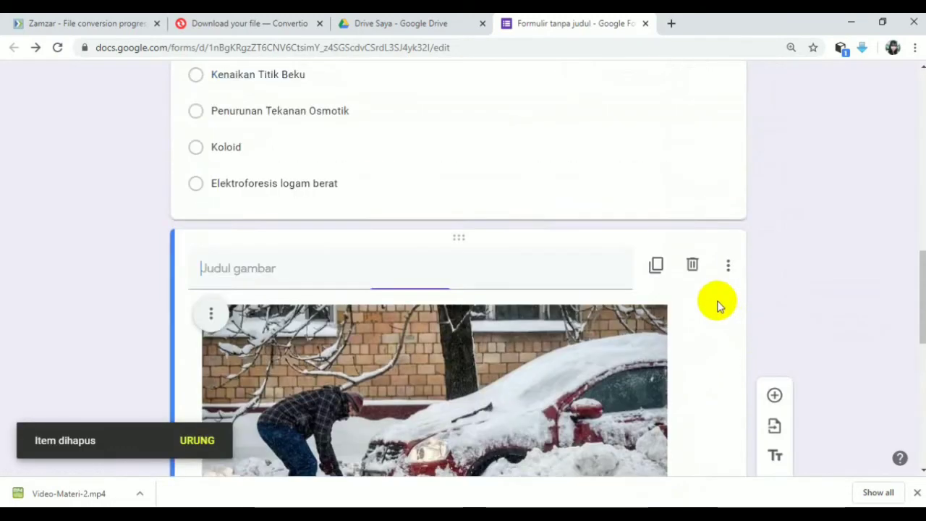
{"action": "left_click", "coordinate": [693, 265]}
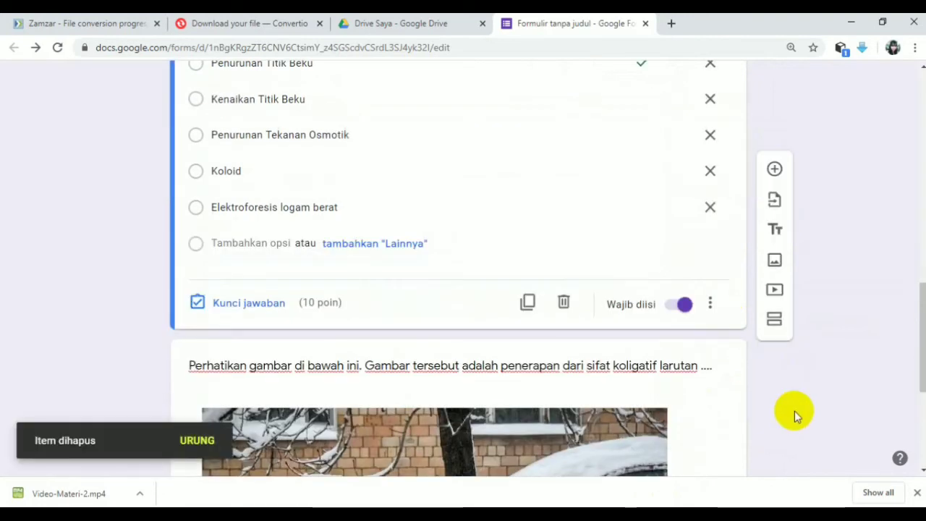
{"action": "scroll", "coordinate": [795, 411], "scroll_direction": "down", "scroll_amount": 4}
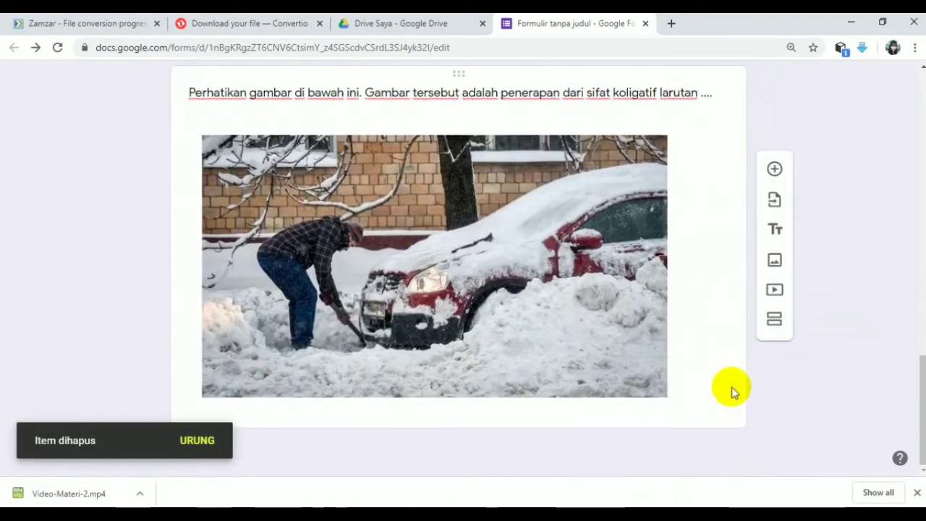
{"action": "left_click", "coordinate": [680, 372]}
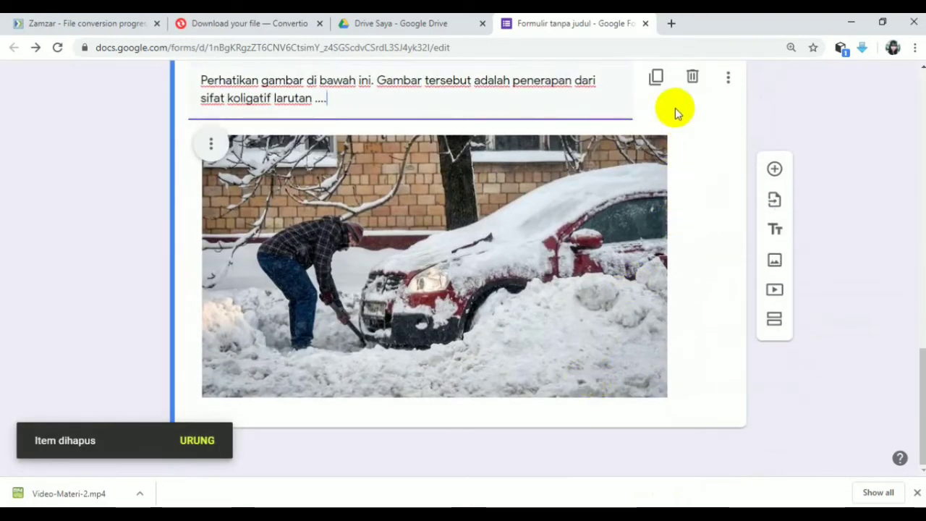
{"action": "left_click", "coordinate": [727, 81]}
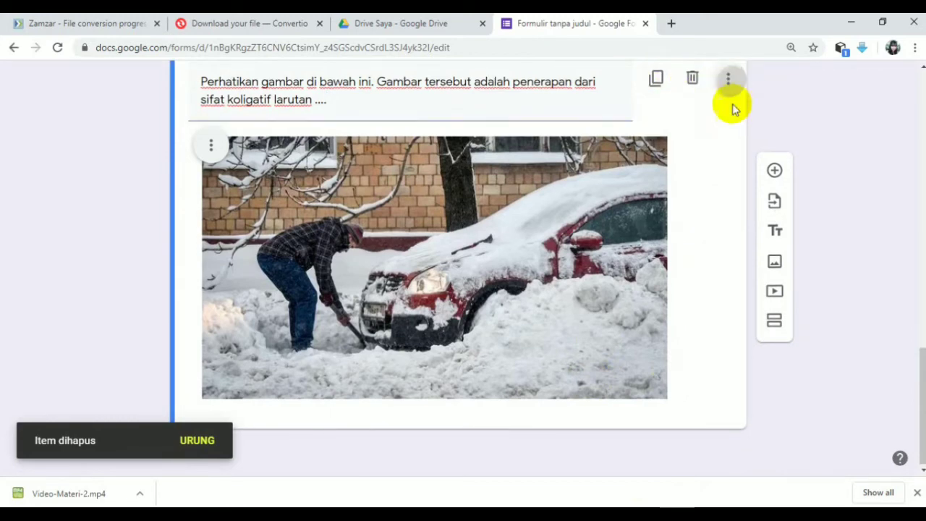
{"action": "scroll", "coordinate": [702, 267], "scroll_direction": "up", "scroll_amount": 2}
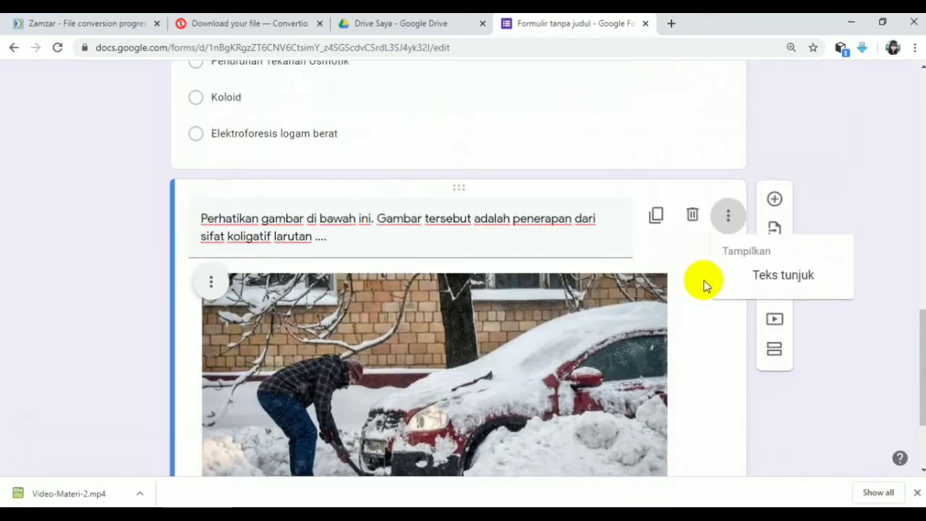
{"action": "left_click", "coordinate": [713, 314]}
{"action": "scroll", "coordinate": [714, 314], "scroll_direction": "down", "scroll_amount": 2}
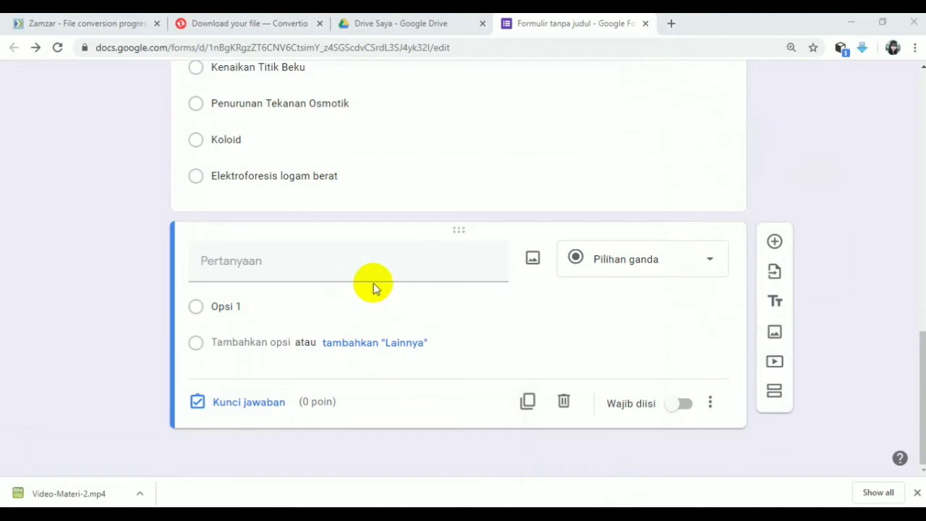
Insert the image "gambar salju di rusia" from the computer into the blank multiple-choice question itself.
{"action": "left_click", "coordinate": [243, 260]}
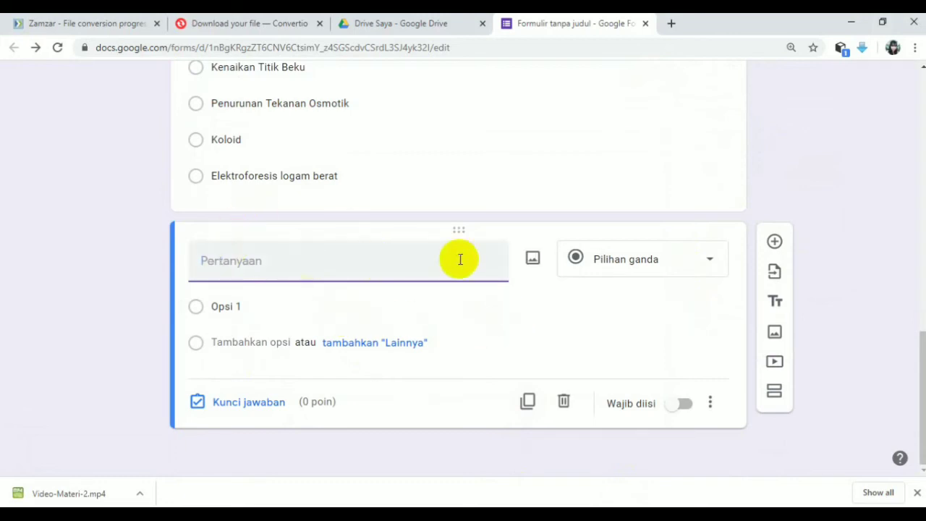
{"action": "left_click", "coordinate": [532, 258]}
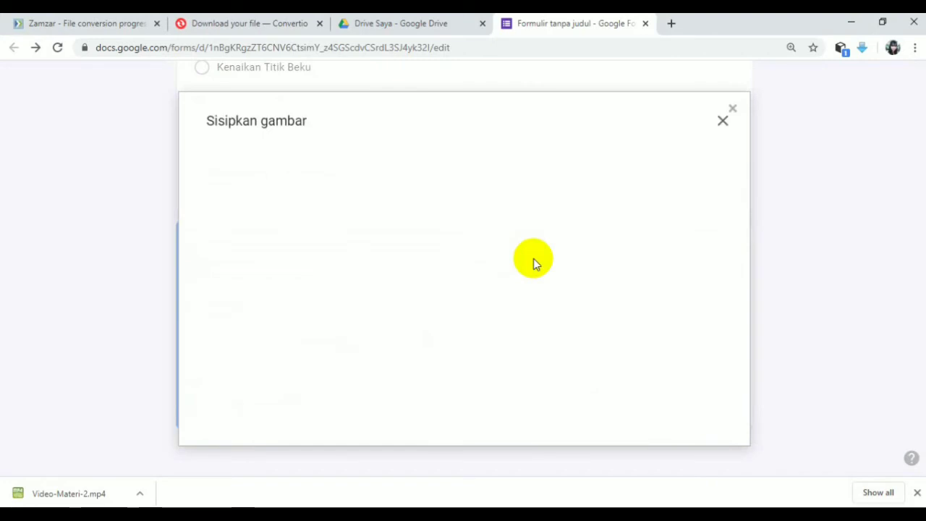
{"action": "left_click", "coordinate": [467, 366]}
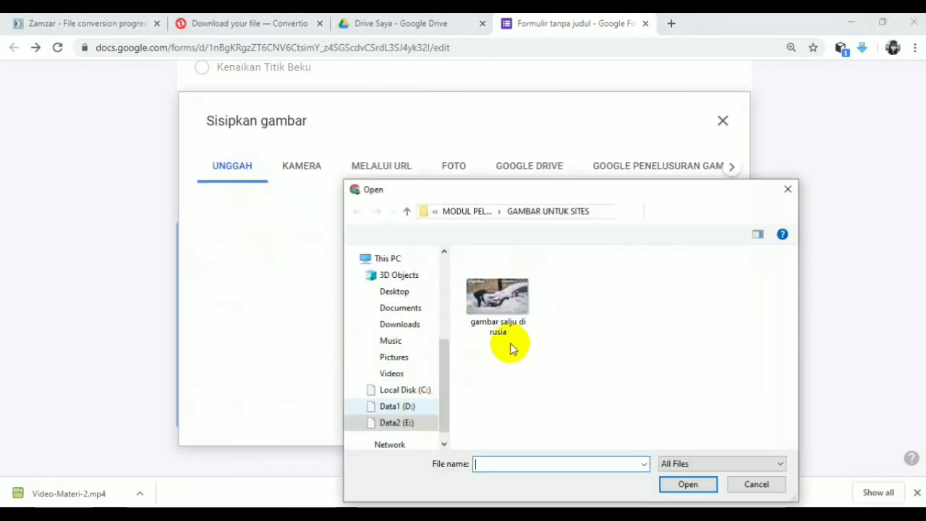
{"action": "left_click", "coordinate": [503, 302]}
{"action": "left_click", "coordinate": [684, 485]}
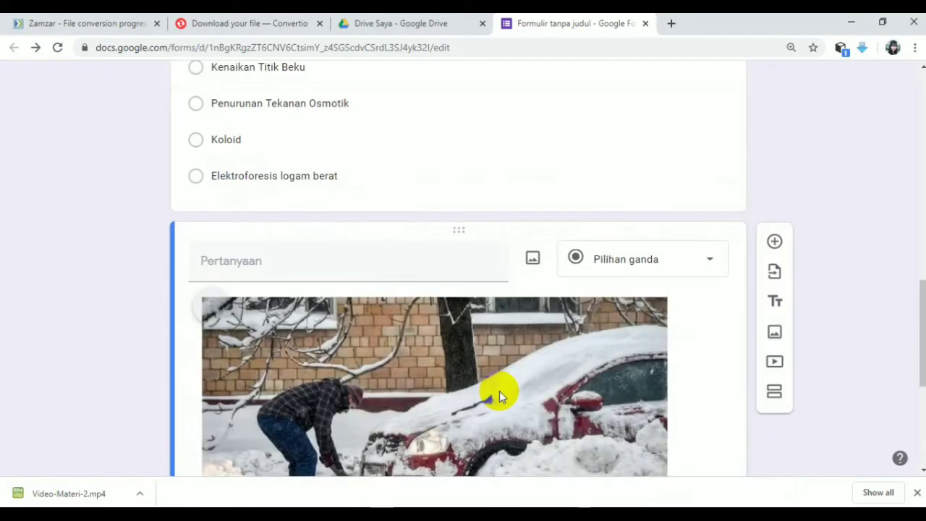
Enter "Salah satu penerapan sifat koligatif larutan di bawah ini adalah ....." as the question text above the snow image.
{"action": "scroll", "coordinate": [499, 391], "scroll_direction": "down", "scroll_amount": 1}
{"action": "scroll", "coordinate": [499, 391], "scroll_direction": "down", "scroll_amount": 3}
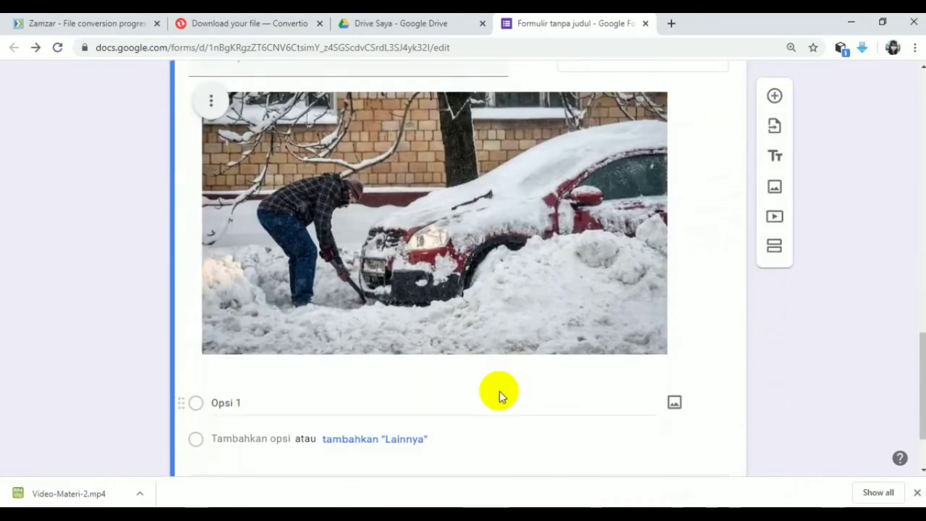
{"action": "scroll", "coordinate": [500, 391], "scroll_direction": "up", "scroll_amount": 3}
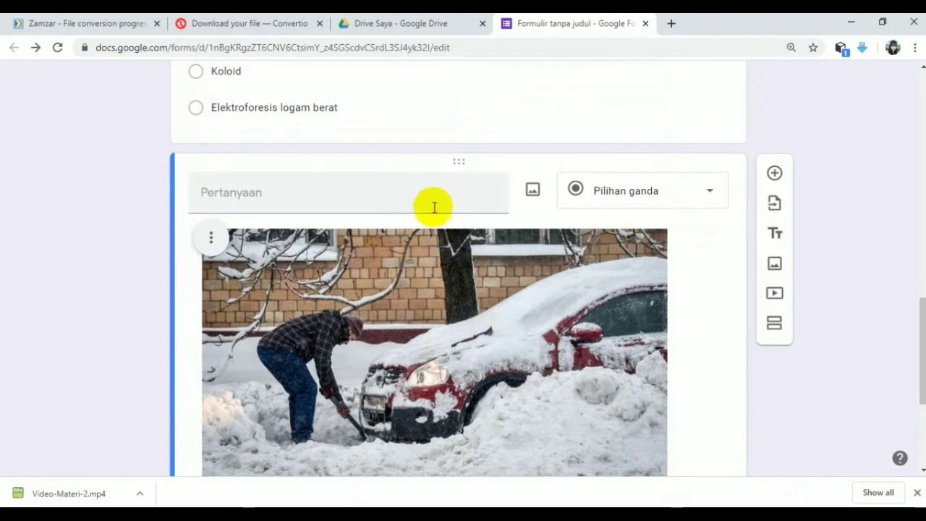
{"action": "left_click", "coordinate": [429, 193]}
{"action": "type", "text": "Sa"}
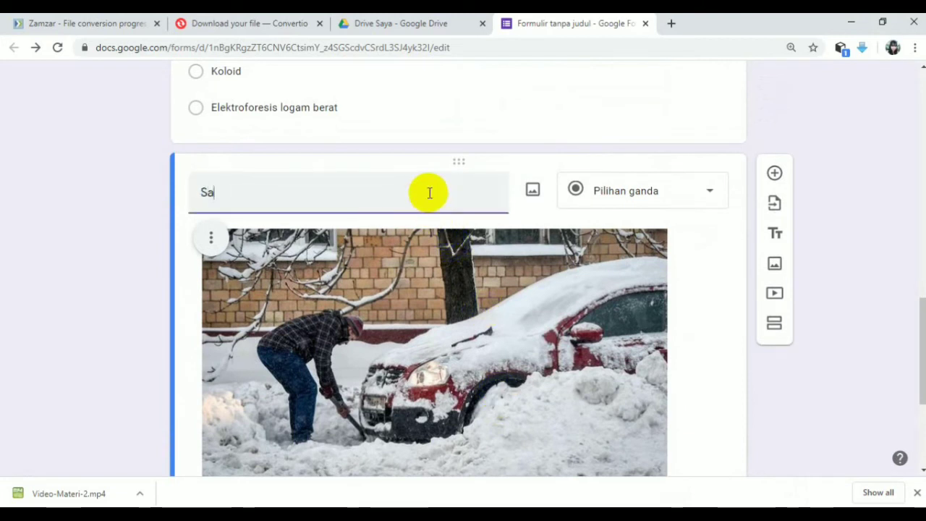
{"action": "type", "text": "lah satu pen"}
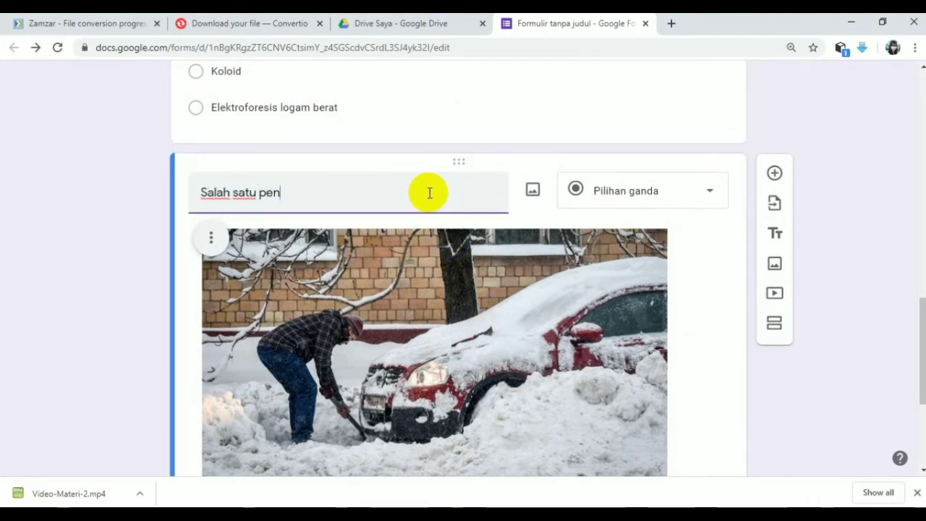
{"action": "type", "text": "erapan sifa"}
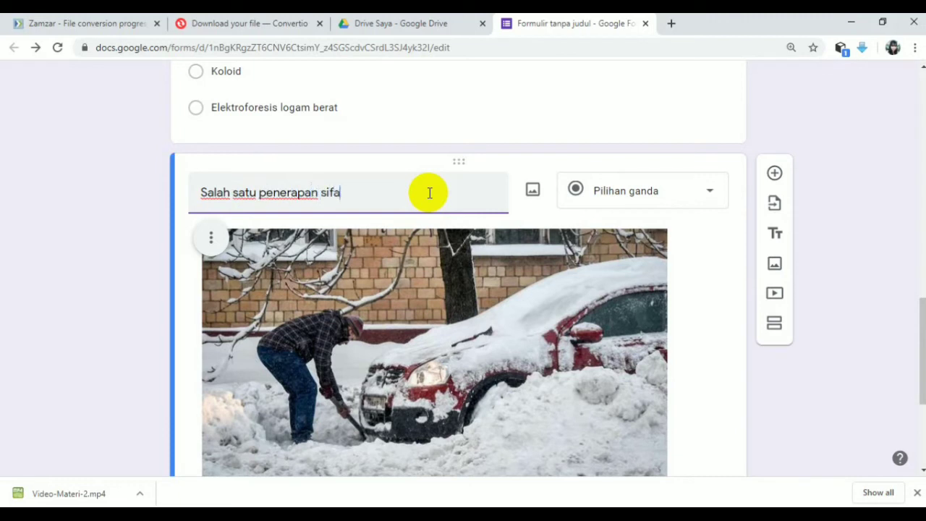
{"action": "type", "text": "t koloigatif laru"}
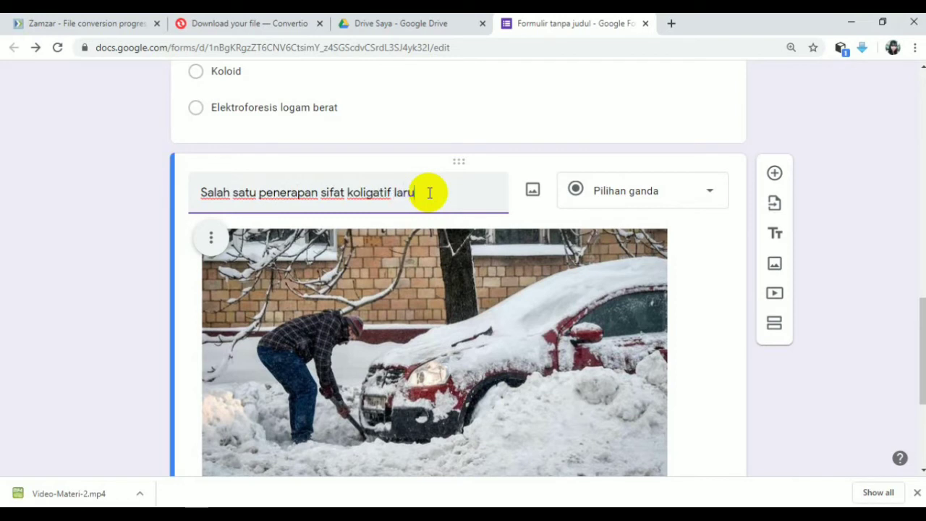
{"action": "type", "text": "tan di ba"}
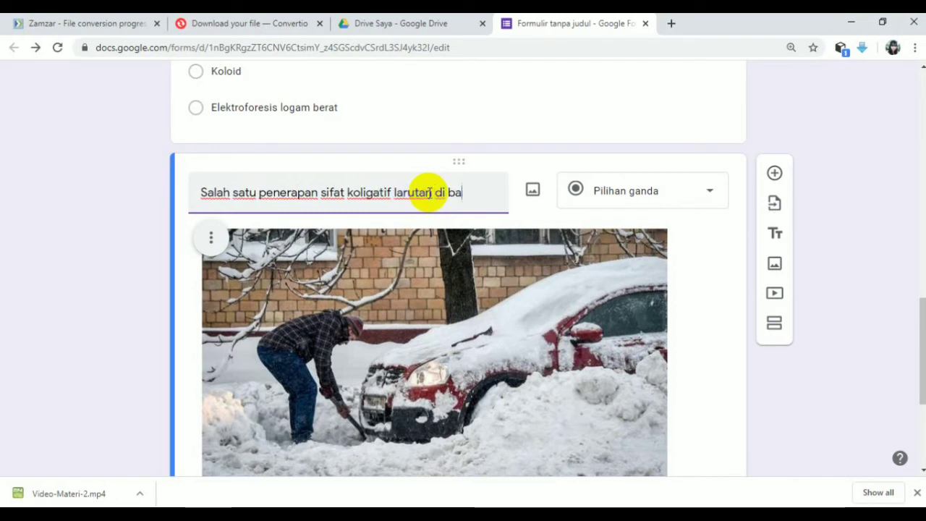
{"action": "type", "text": "wah ini adalah ....."}
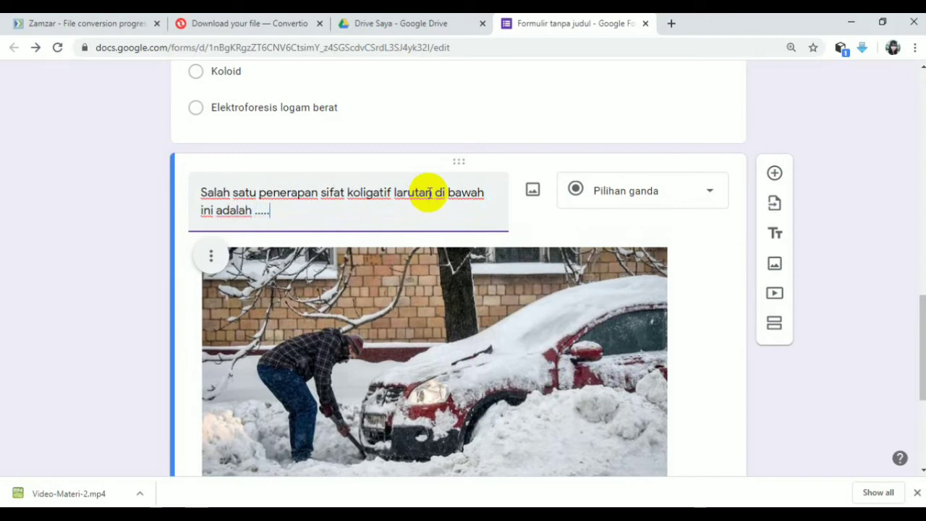
Enter "Penurunan Titik Beku" and "Kenaikan Titik didih" as the two answer options of the snow image question.
{"action": "scroll", "coordinate": [429, 192], "scroll_direction": "down", "scroll_amount": 3}
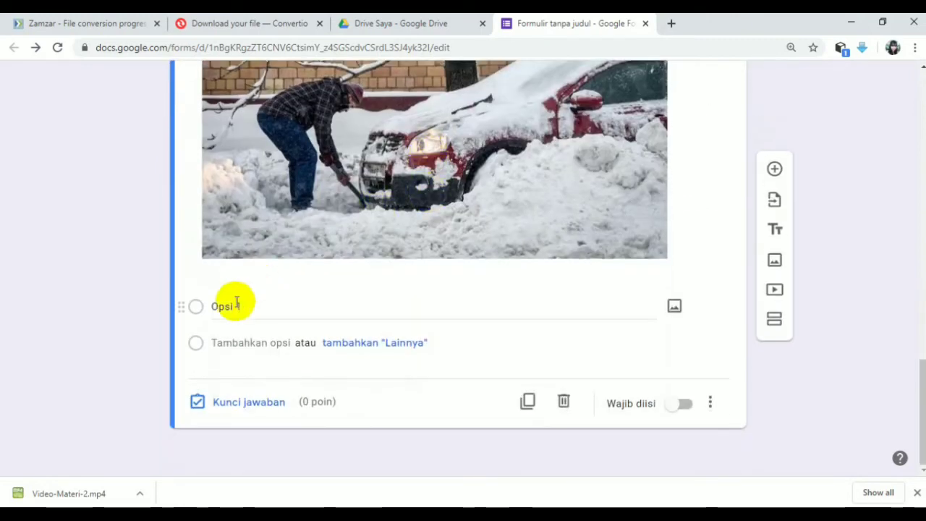
{"action": "left_click", "coordinate": [221, 306]}
{"action": "left_click", "coordinate": [244, 342]}
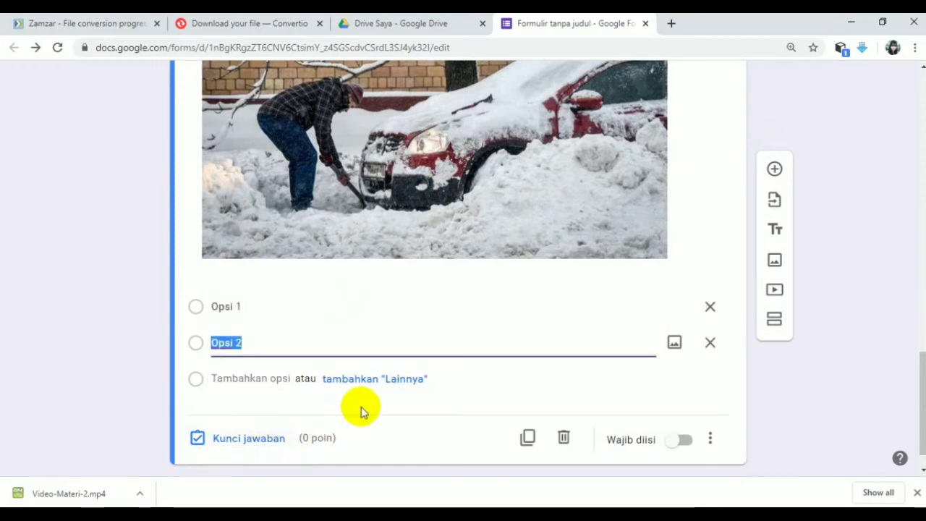
{"action": "left_click", "coordinate": [227, 307]}
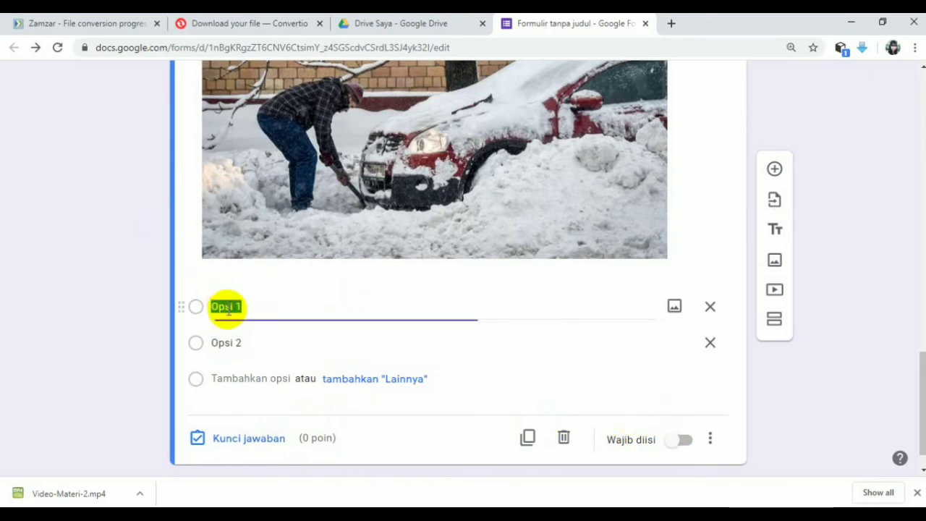
{"action": "type", "text": "Penuru"}
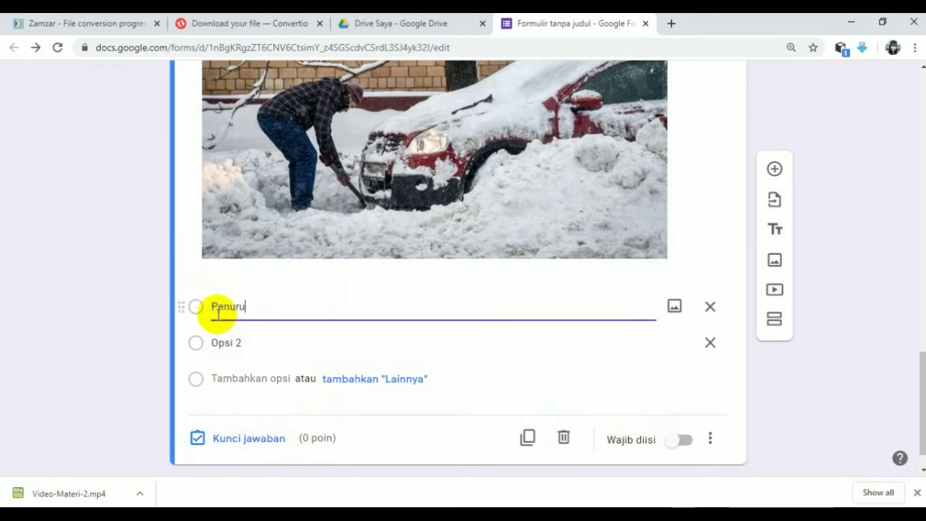
{"action": "type", "text": "nan Titik Beku"}
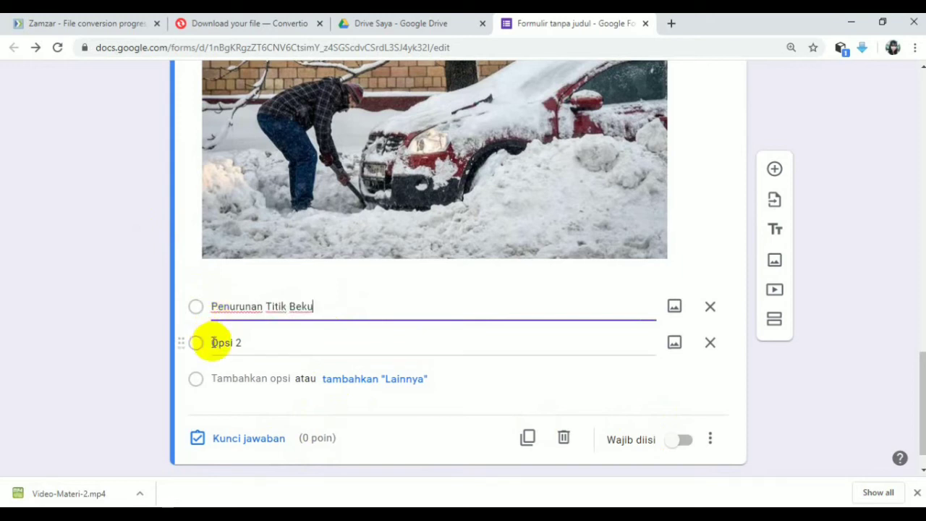
{"action": "left_click", "coordinate": [217, 343]}
{"action": "type", "text": "Kenaikan"}
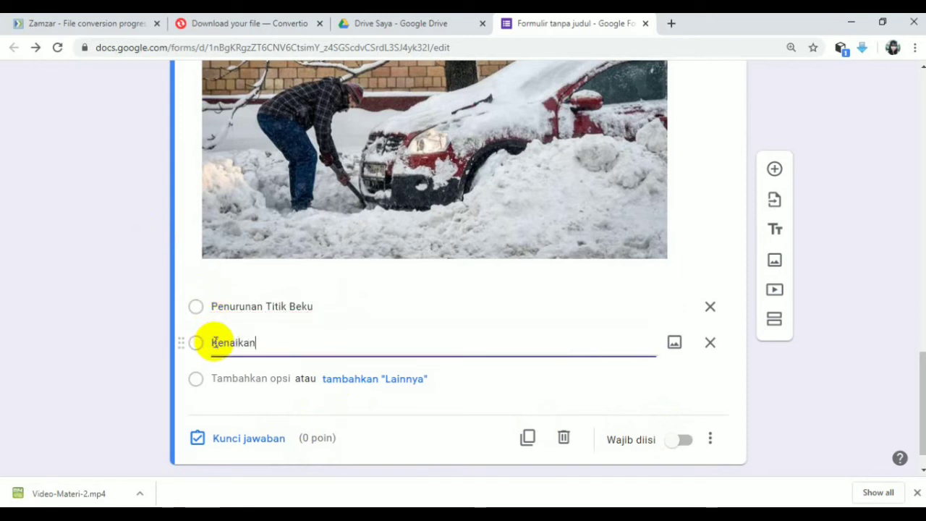
{"action": "type", "text": " Titik didih"}
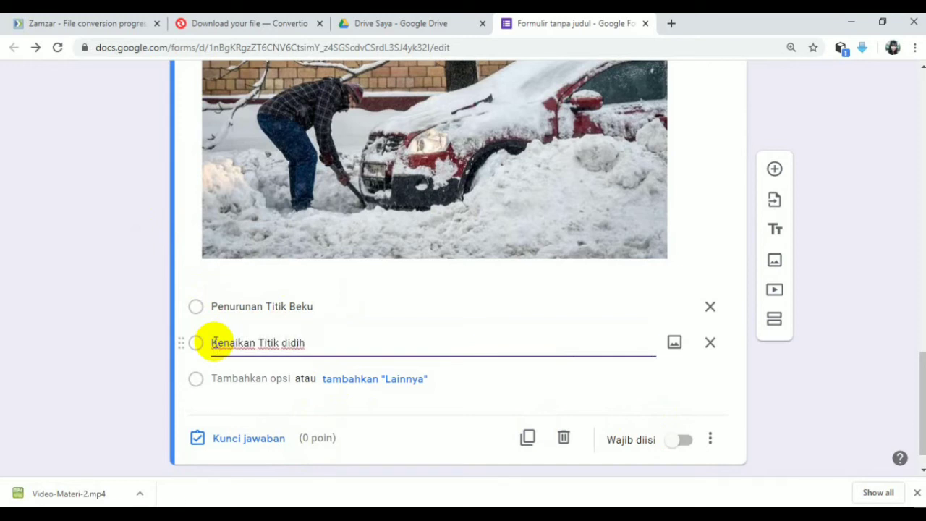
Set the snow image question's answer key to "Penurunan Titik Beku" with a value of 10 points.
{"action": "left_click", "coordinate": [242, 448]}
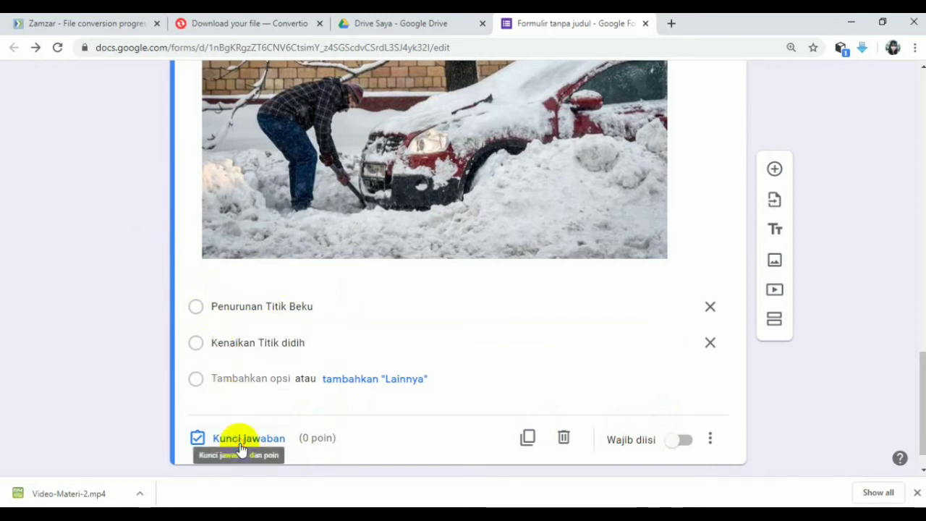
{"action": "left_click", "coordinate": [239, 439]}
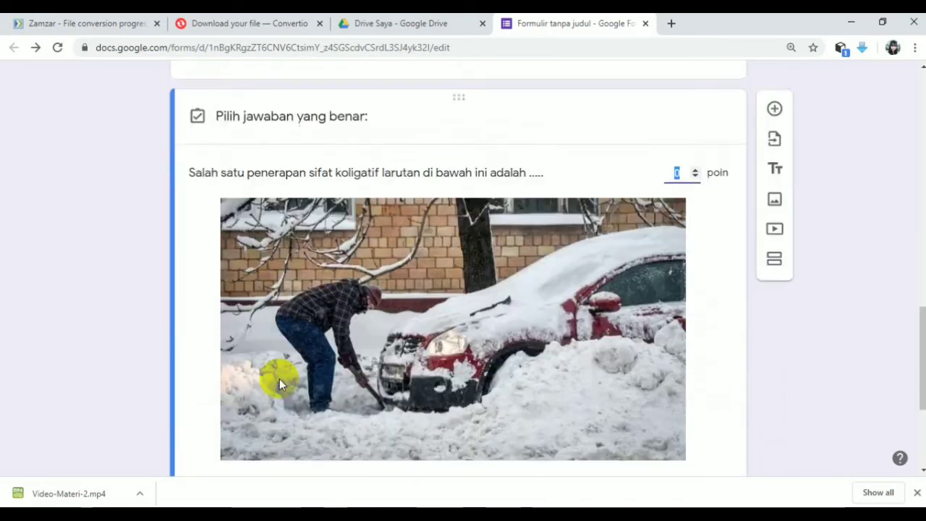
{"action": "scroll", "coordinate": [279, 378], "scroll_direction": "down", "scroll_amount": 3}
{"action": "left_click", "coordinate": [241, 290]}
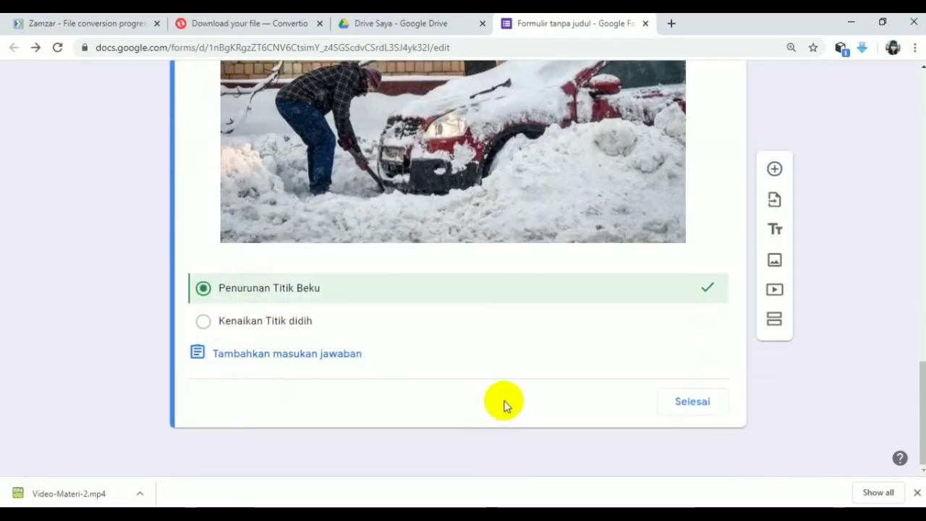
{"action": "scroll", "coordinate": [505, 405], "scroll_direction": "up", "scroll_amount": 4}
{"action": "left_click", "coordinate": [673, 229]}
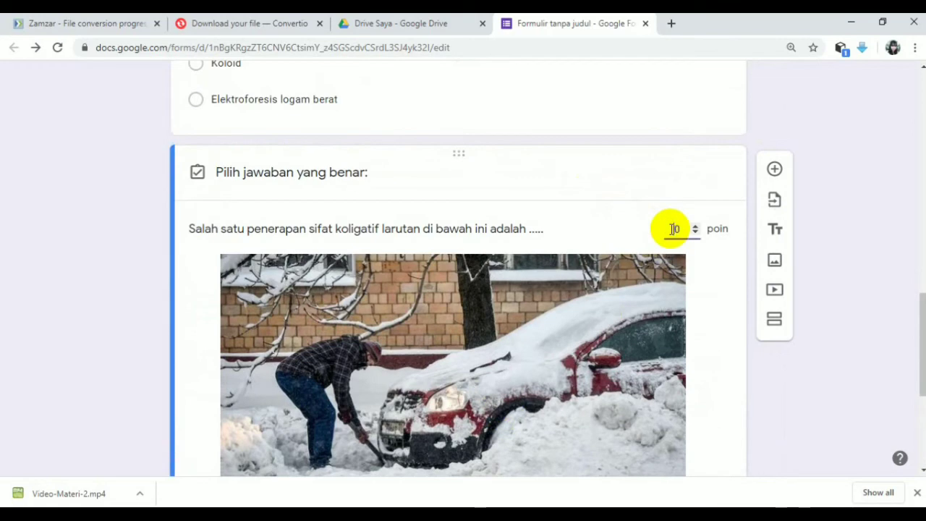
{"action": "scroll", "coordinate": [674, 217], "scroll_direction": "down", "scroll_amount": 4}
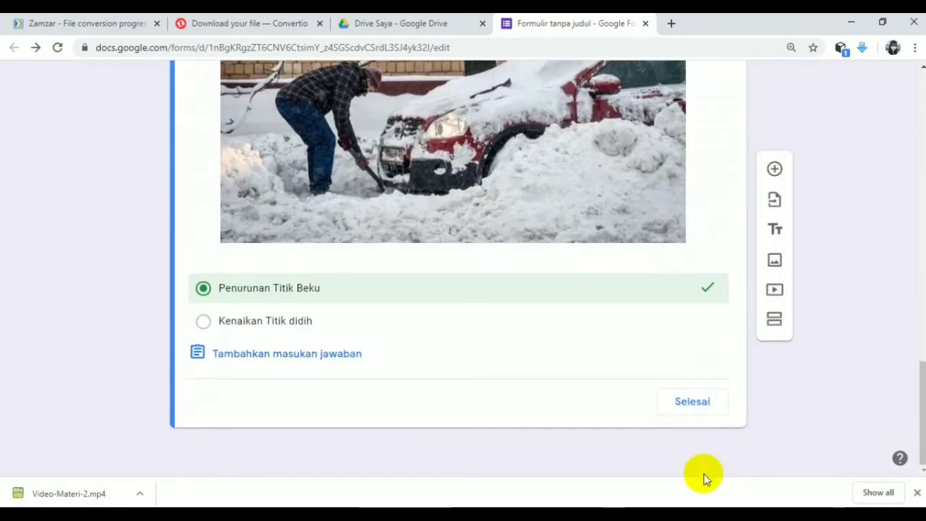
{"action": "left_click", "coordinate": [694, 404]}
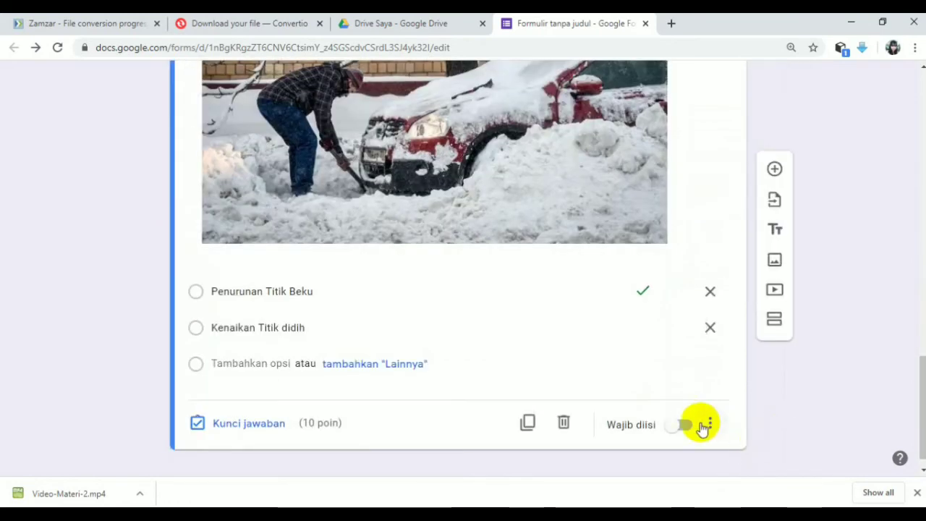
Make the snow image question required.
{"action": "left_click", "coordinate": [686, 426]}
{"action": "left_click", "coordinate": [711, 427]}
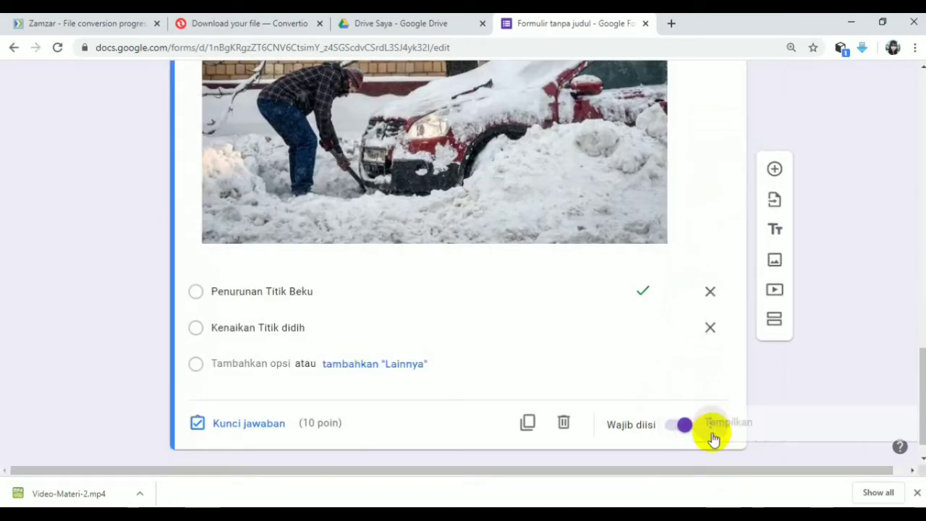
{"action": "left_click", "coordinate": [776, 436]}
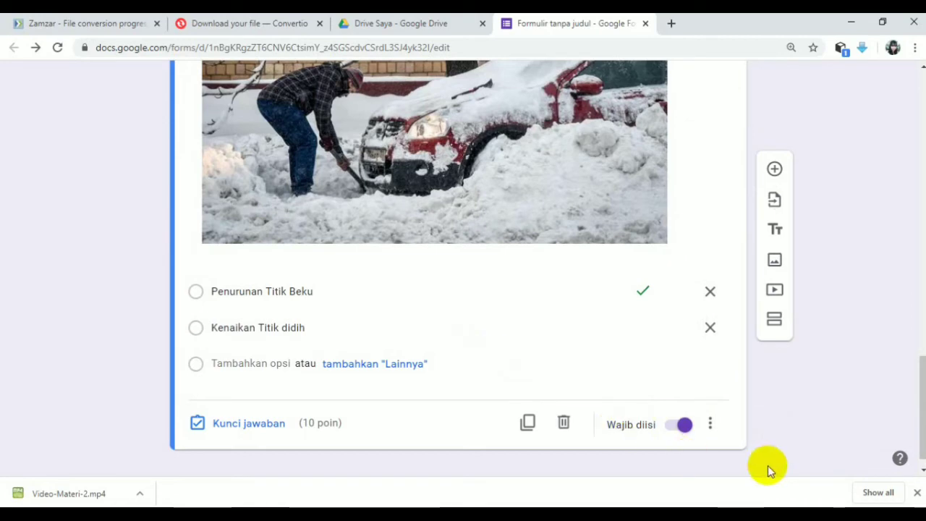
Insert the coloured pencils picture from the "Kantor dan Sekolah" themes as the form's header image.
{"action": "scroll", "coordinate": [767, 466], "scroll_direction": "up", "scroll_amount": 4}
{"action": "scroll", "coordinate": [768, 466], "scroll_direction": "down", "scroll_amount": 3}
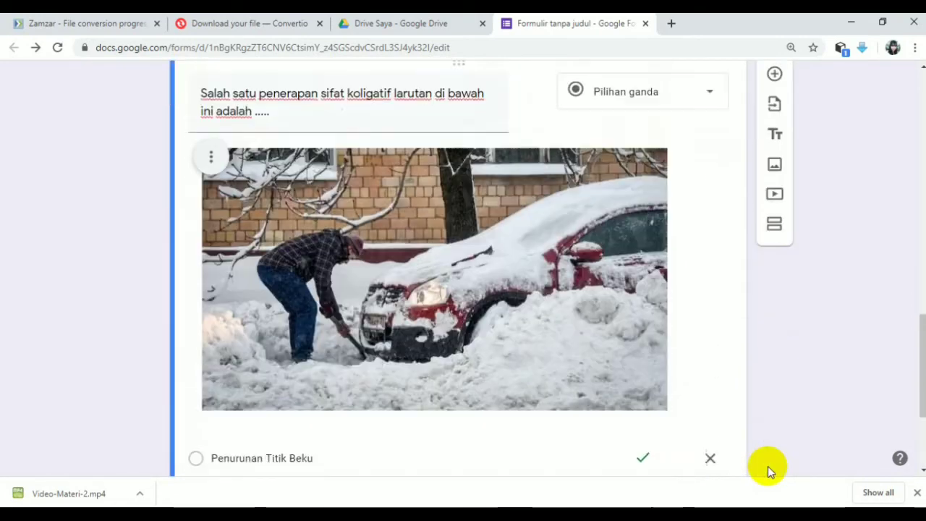
{"action": "scroll", "coordinate": [767, 466], "scroll_direction": "up", "scroll_amount": 15}
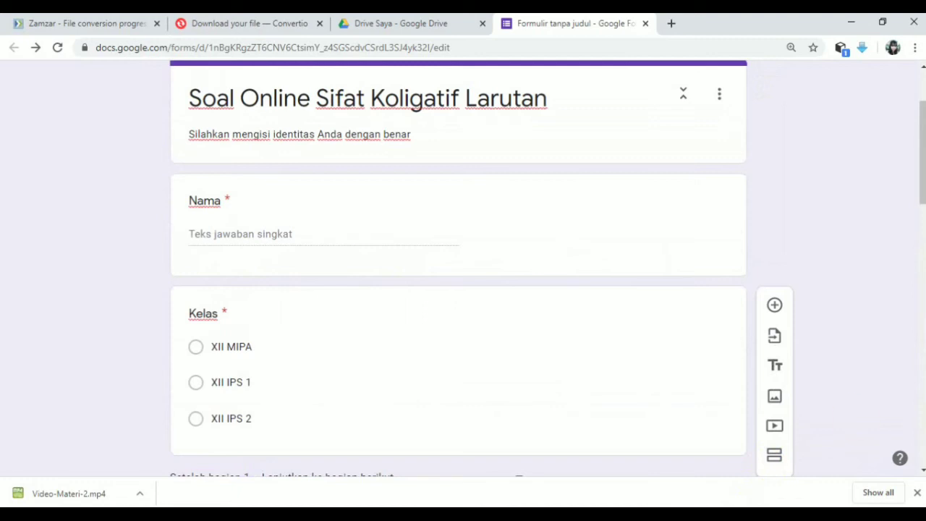
{"action": "left_click_drag", "start_coordinate": [917, 129], "coordinate": [917, 101]}
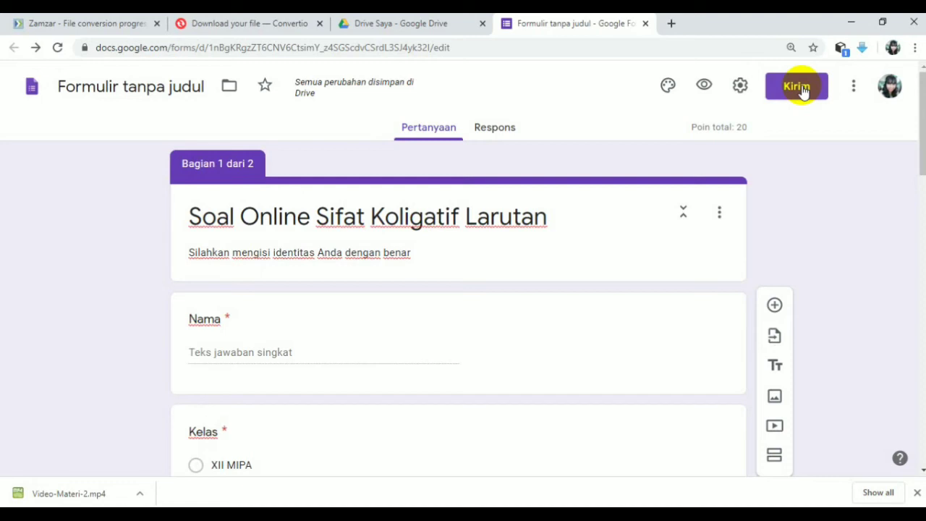
{"action": "left_click", "coordinate": [667, 90]}
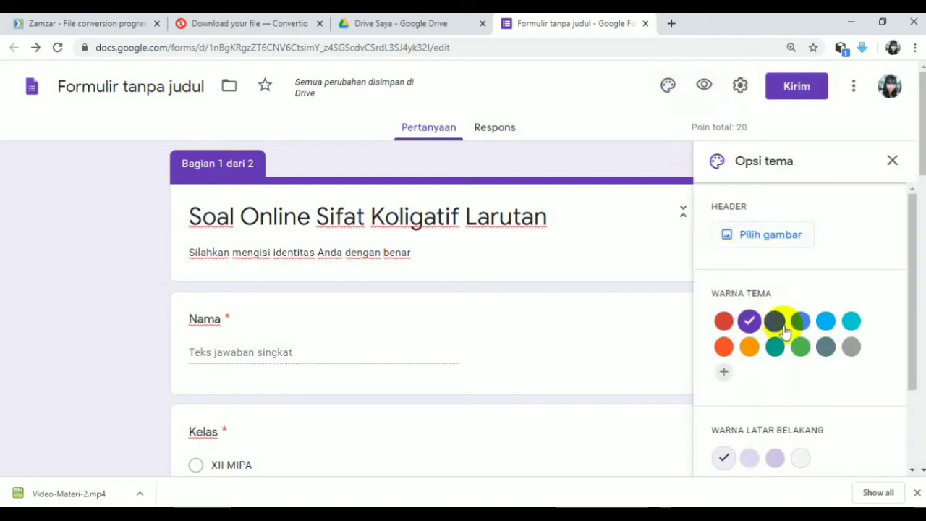
{"action": "left_click", "coordinate": [786, 242]}
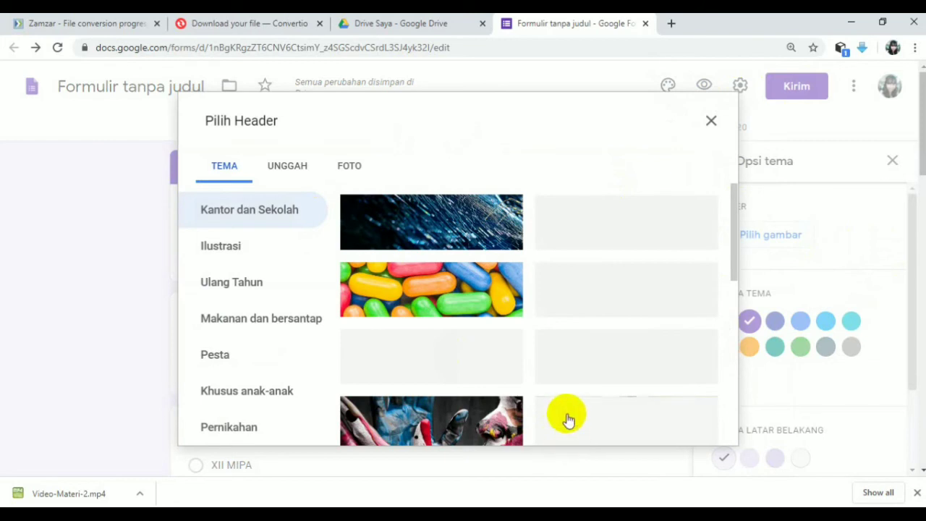
{"action": "scroll", "coordinate": [569, 420], "scroll_direction": "down", "scroll_amount": 3}
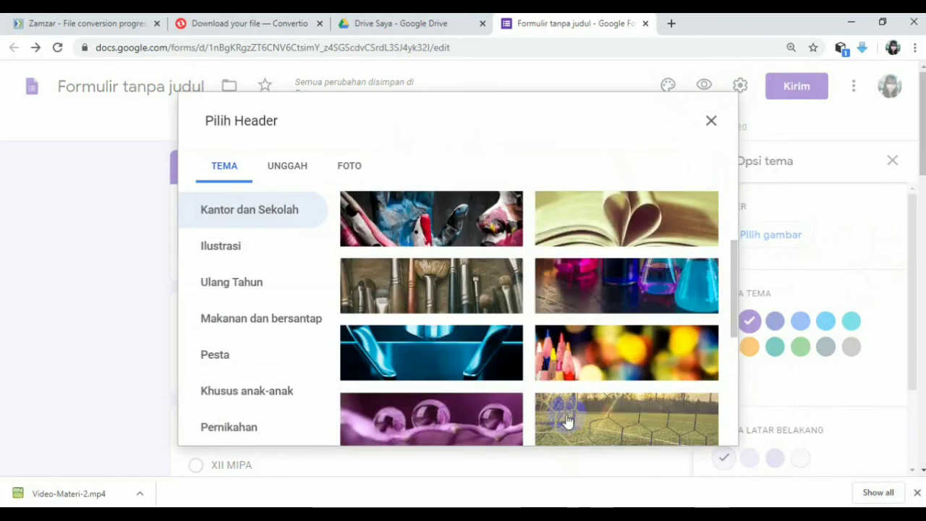
{"action": "left_click", "coordinate": [612, 372]}
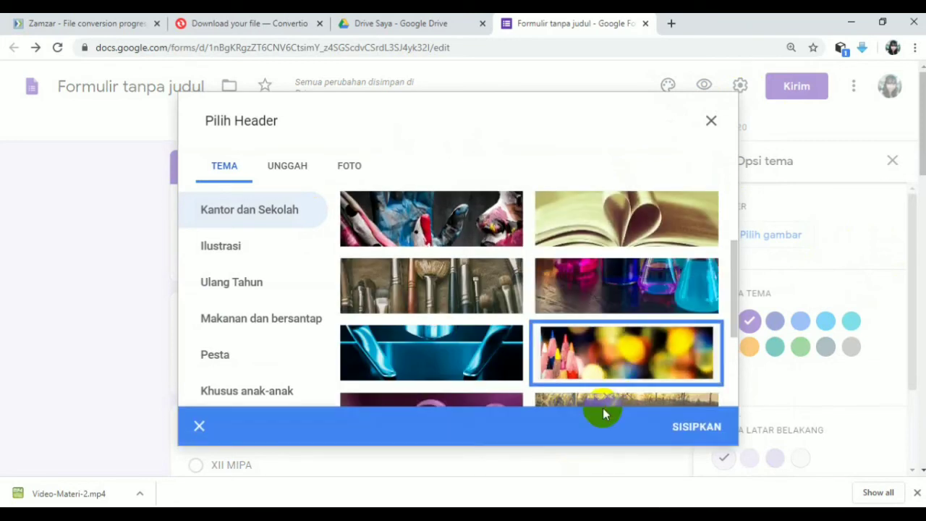
{"action": "left_click", "coordinate": [691, 427]}
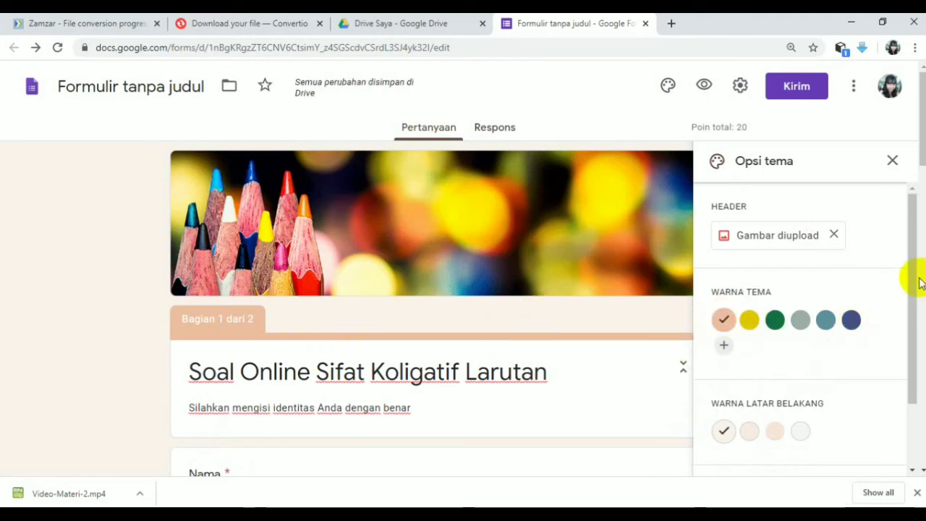
Set the form theme's font style to "Lucu" and close the theme options.
{"action": "left_click_drag", "start_coordinate": [907, 275], "coordinate": [895, 379]}
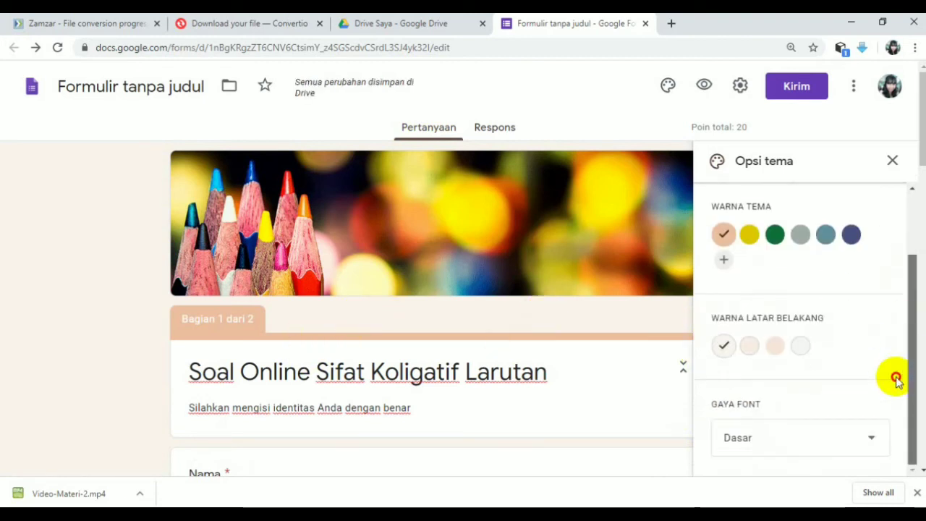
{"action": "left_click", "coordinate": [876, 437]}
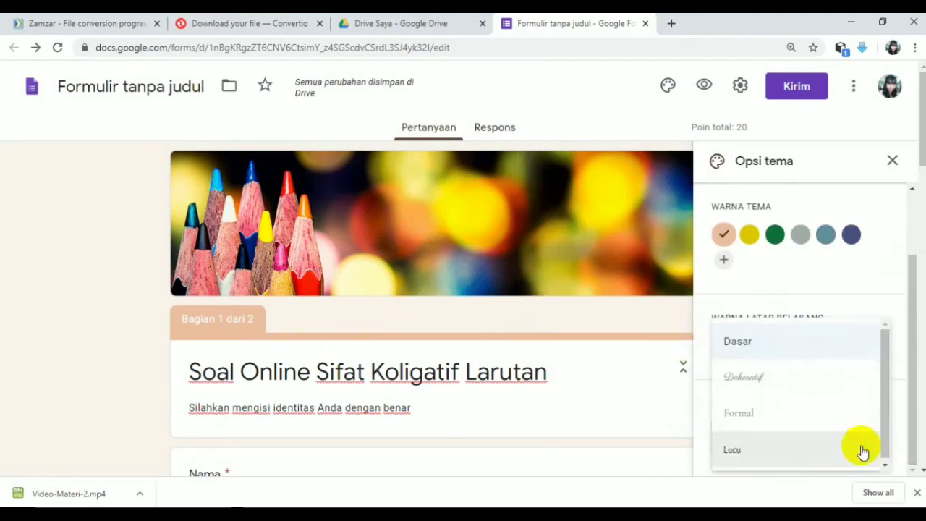
{"action": "left_click", "coordinate": [729, 455]}
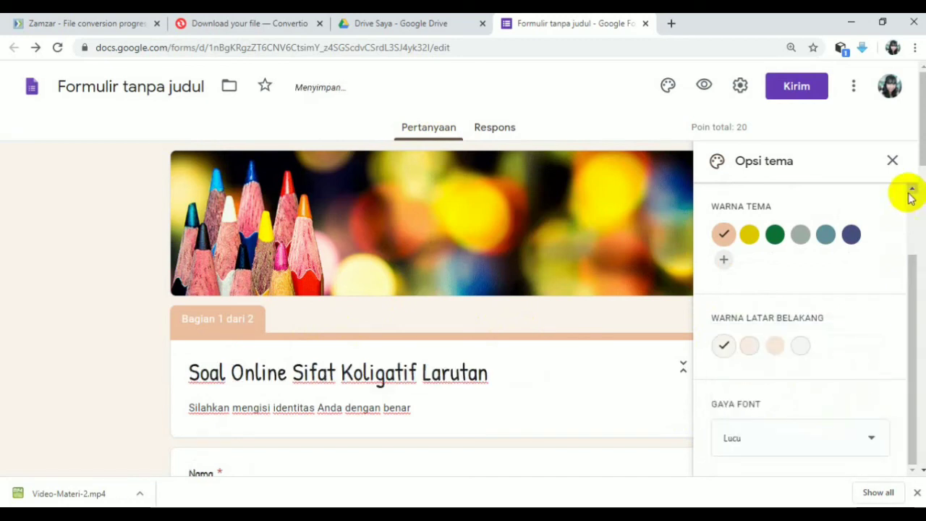
{"action": "left_click", "coordinate": [893, 160]}
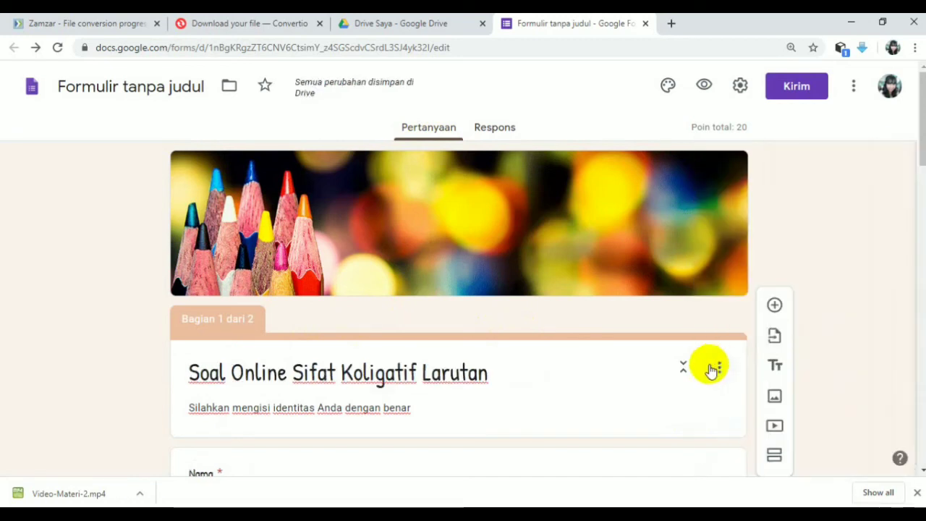
{"action": "scroll", "coordinate": [707, 366], "scroll_direction": "down", "scroll_amount": 2}
{"action": "scroll", "coordinate": [430, 241], "scroll_direction": "up", "scroll_amount": 2}
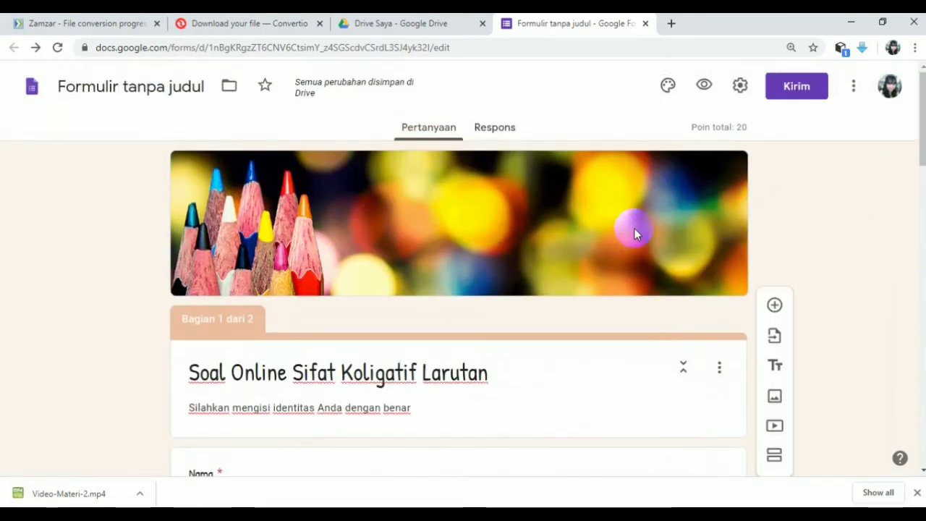
Open the form's sending options and examine the link and HTML embed methods.
{"action": "left_click", "coordinate": [781, 88]}
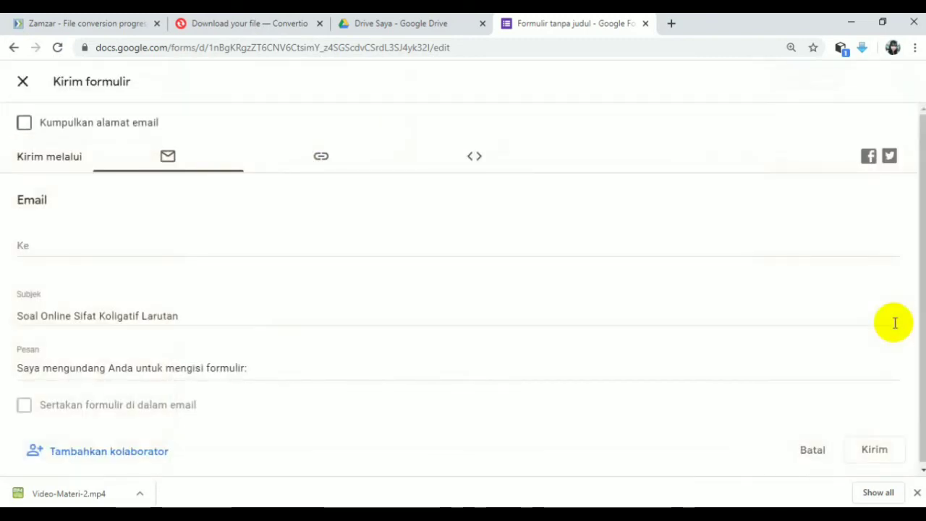
{"action": "left_click", "coordinate": [472, 158]}
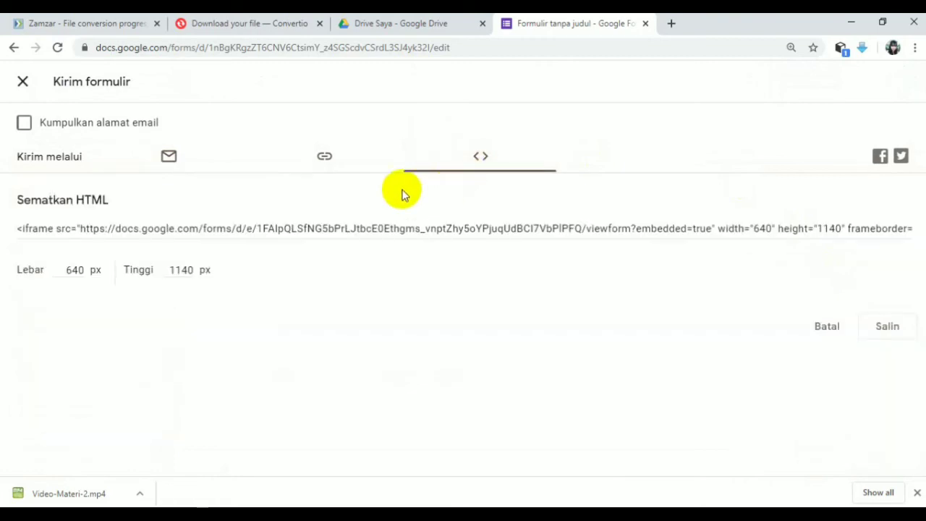
{"action": "left_click", "coordinate": [324, 158]}
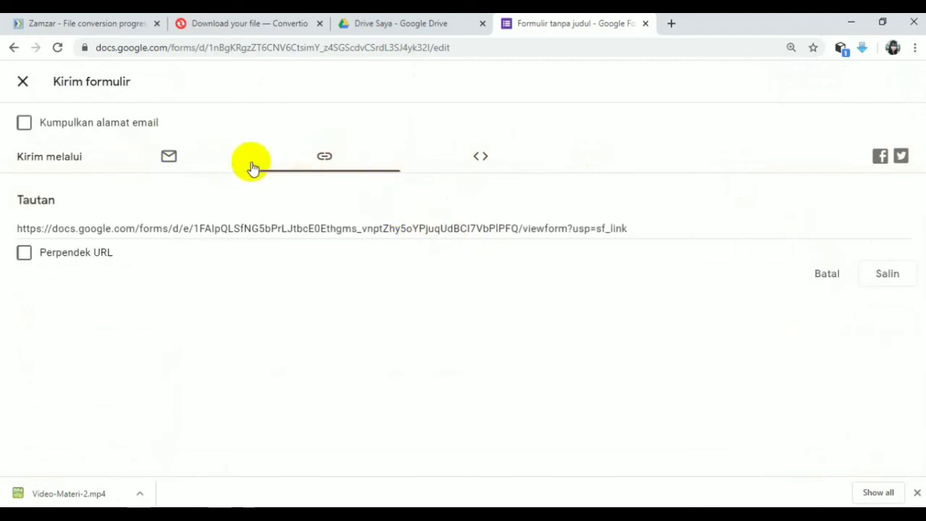
{"action": "left_click", "coordinate": [479, 157]}
{"action": "left_click", "coordinate": [318, 158]}
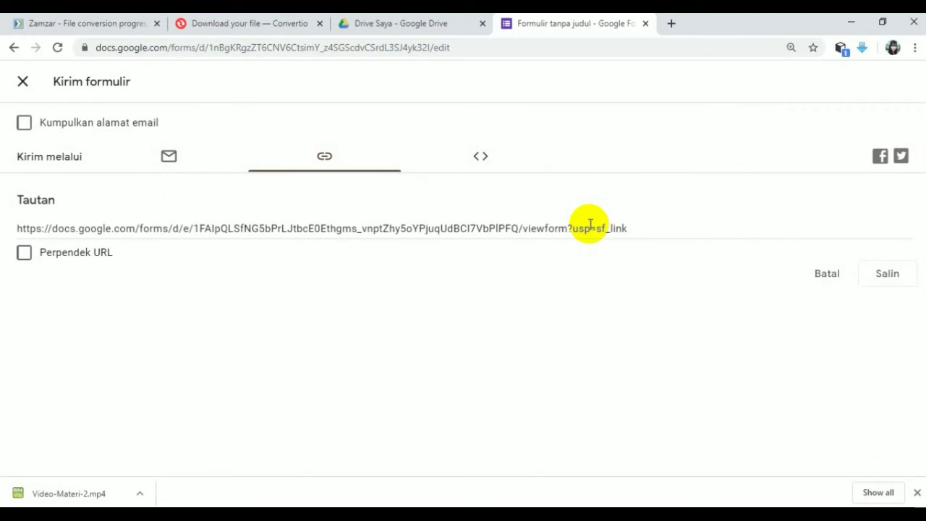
Set the width of the form's HTML embed code to 600 px.
{"action": "left_click", "coordinate": [481, 159]}
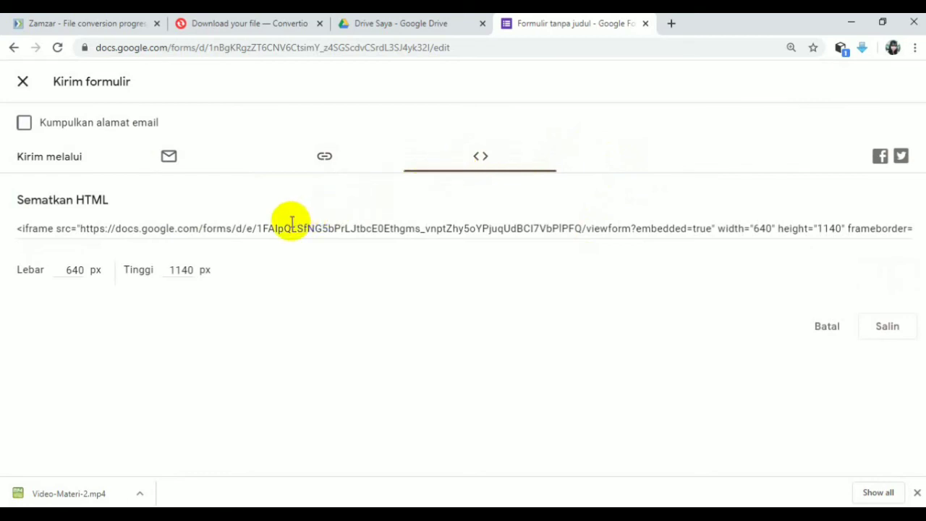
{"action": "left_click", "coordinate": [85, 271]}
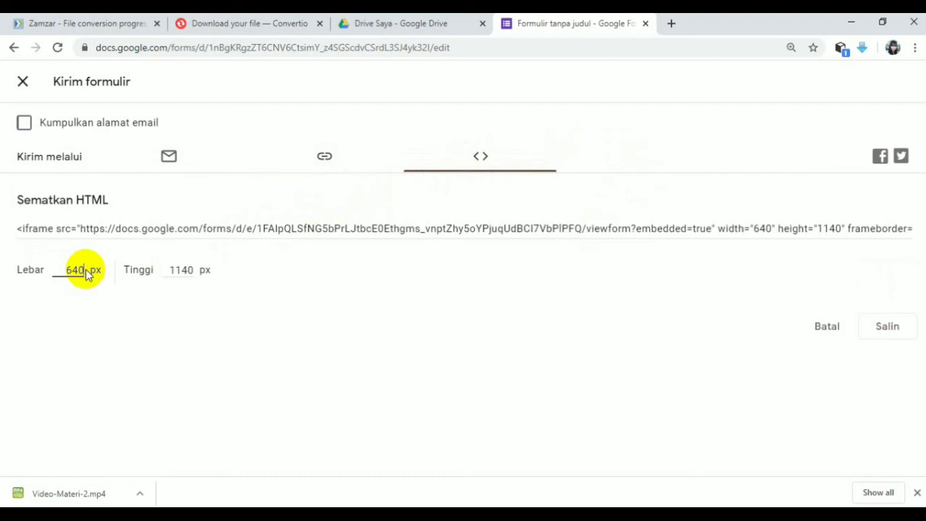
{"action": "key", "text": "BackSpace"}
{"action": "key", "text": "BackSpace"}
{"action": "key", "text": "BackSpace"}
{"action": "type", "text": "600"}
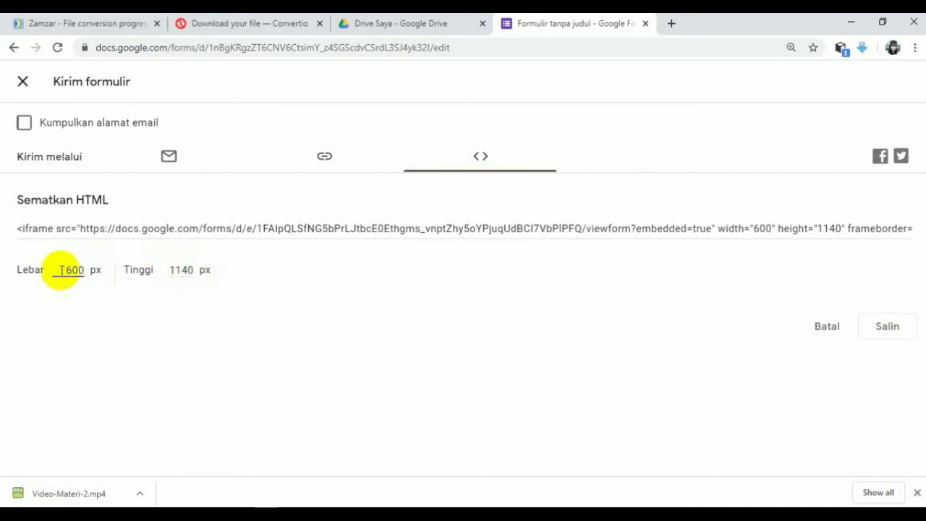
Set the form's HTML embed size to 300 px wide and 600 px high and copy the embed code.
{"action": "key", "text": "BackSpace"}
{"action": "key", "text": "BackSpace"}
{"action": "key", "text": "BackSpace"}
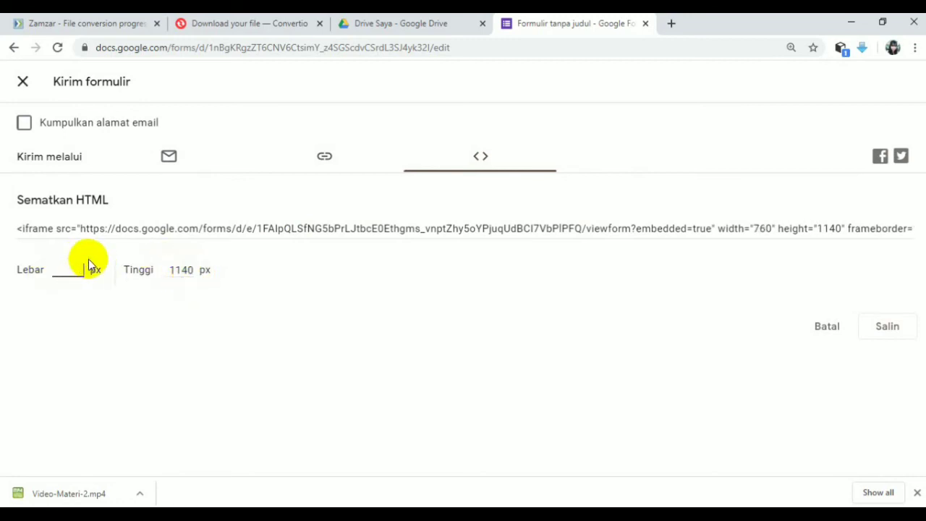
{"action": "type", "text": "300"}
{"action": "left_click_drag", "start_coordinate": [193, 269], "coordinate": [167, 271]}
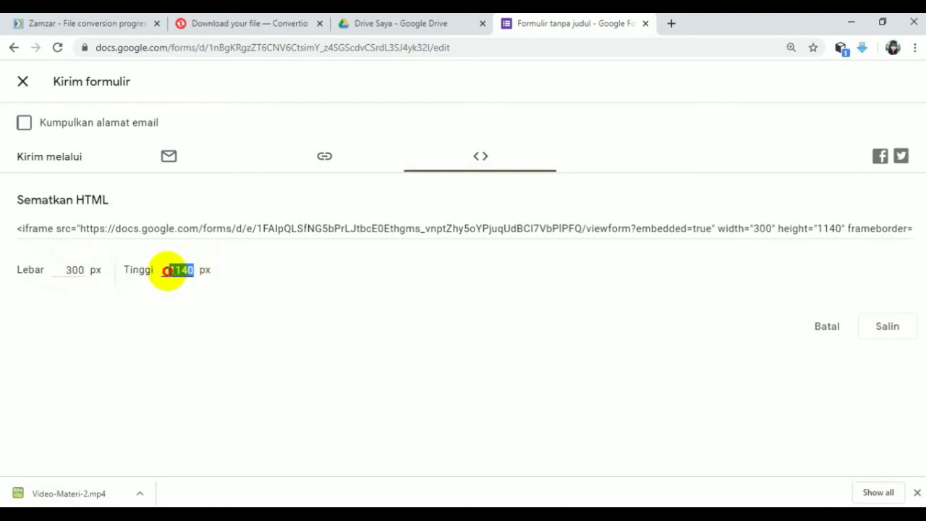
{"action": "type", "text": "600"}
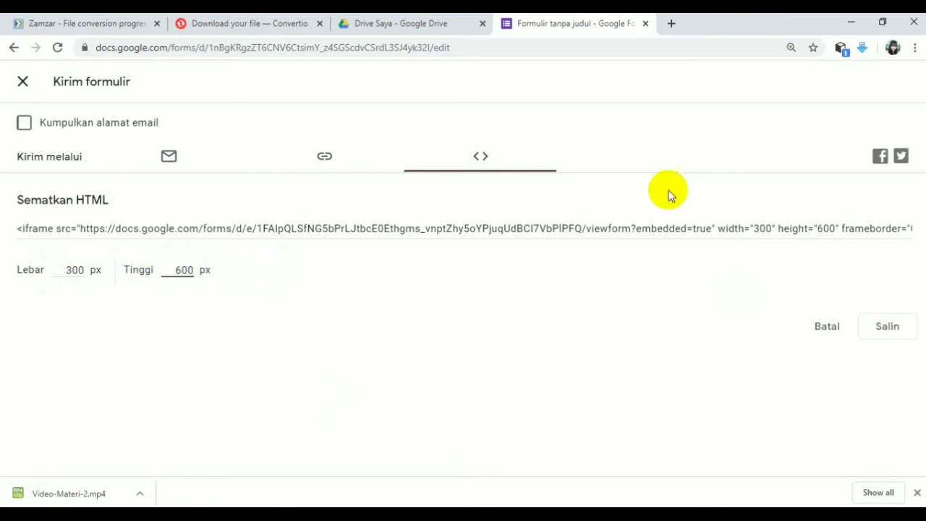
{"action": "left_click", "coordinate": [880, 332]}
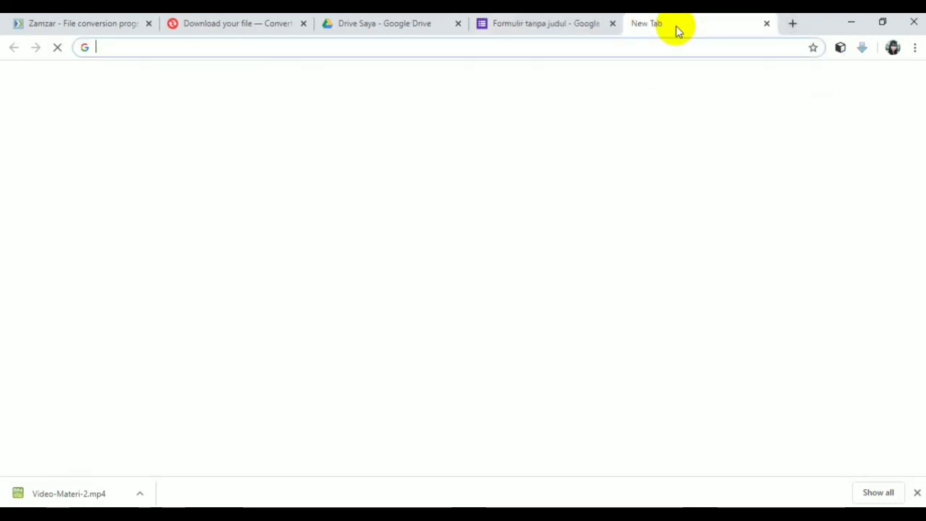
Go to Google Sites in a new browser tab and open the most recent "Sifat Koligatif Larutan" site.
{"action": "type", "text": "site"}
{"action": "key", "text": "Return"}
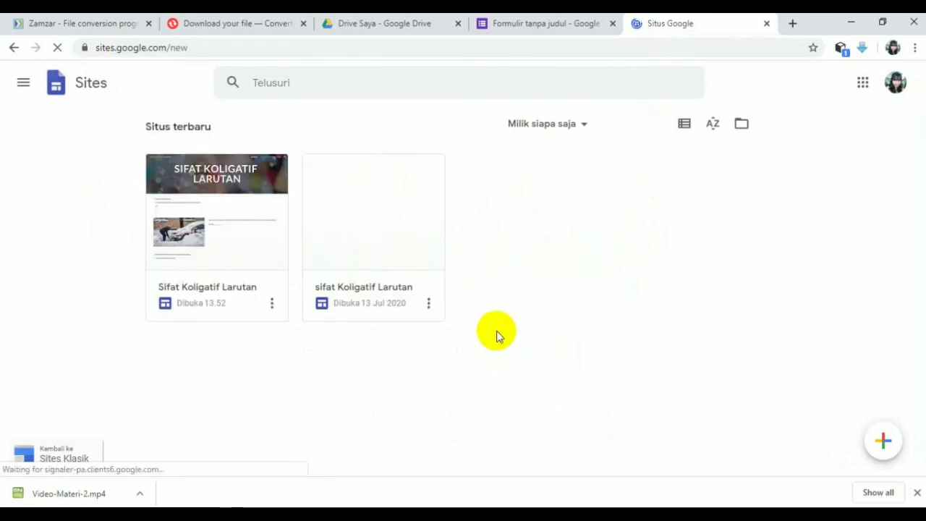
{"action": "left_click", "coordinate": [226, 218]}
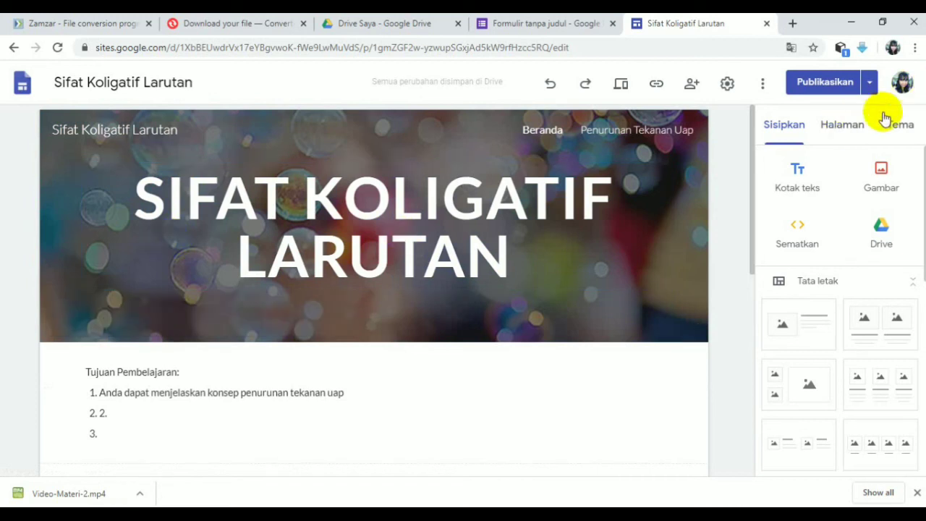
Add a new page named "Soal Online" to the site and move it below the Penurunan Tekanan Uap page.
{"action": "left_click", "coordinate": [844, 135]}
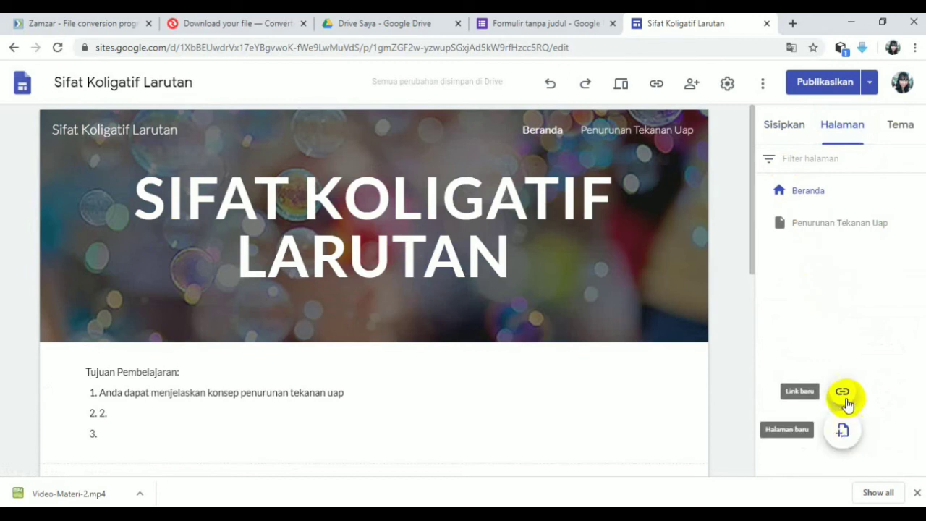
{"action": "left_click", "coordinate": [843, 433]}
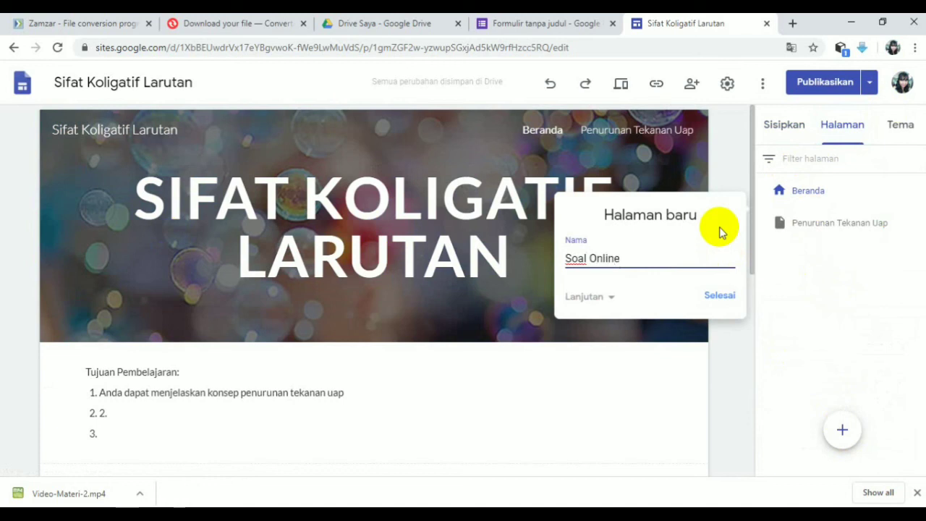
{"action": "type", "text": "Soal Online"}
{"action": "left_click", "coordinate": [716, 298]}
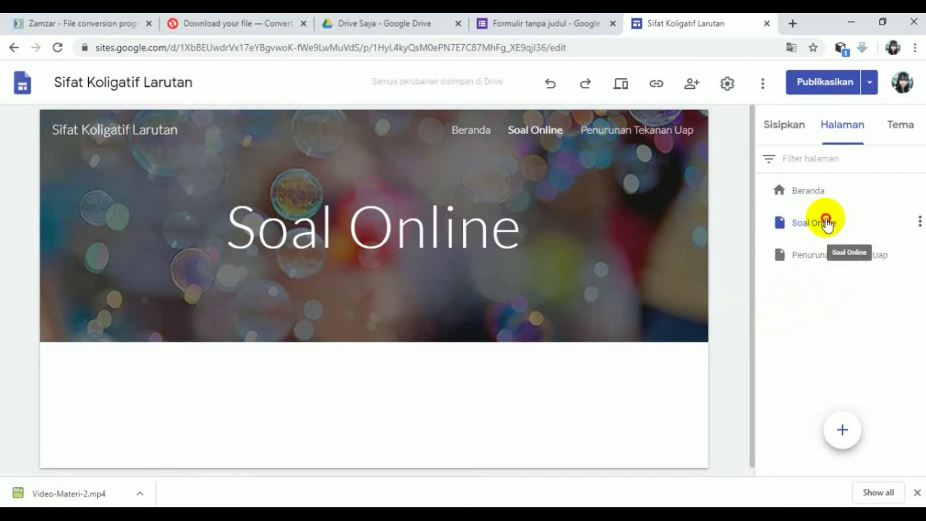
{"action": "left_click_drag", "start_coordinate": [827, 223], "coordinate": [832, 285]}
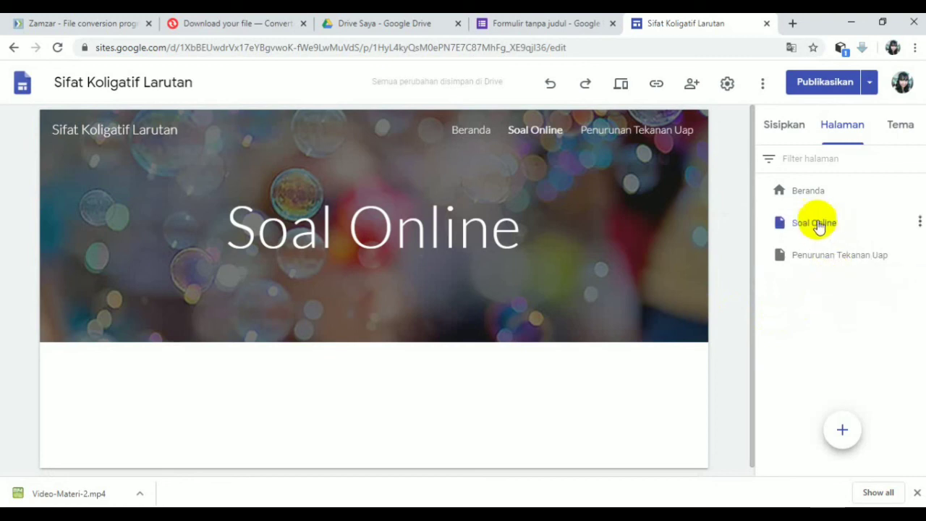
{"action": "left_click_drag", "start_coordinate": [820, 221], "coordinate": [825, 268]}
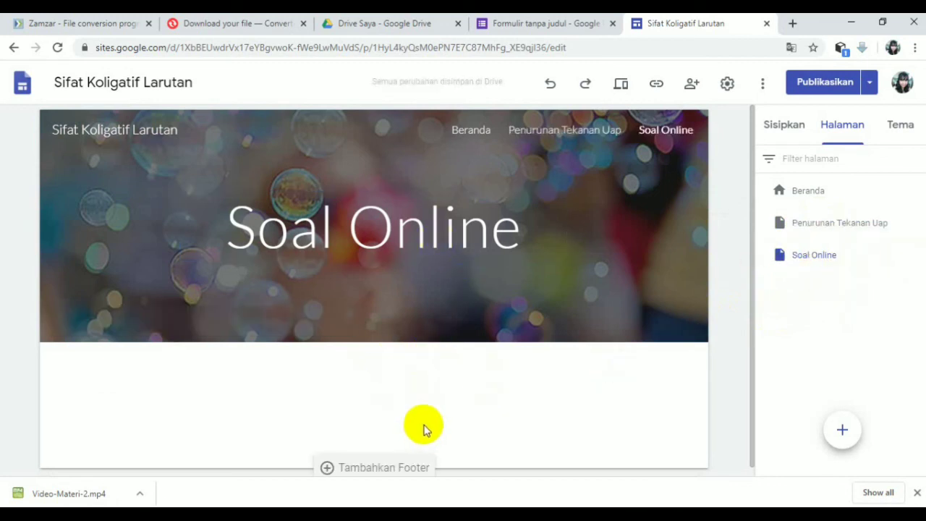
Insert a text box on the Soal Online page reading "Silahkan mengerjakan soal- soal berikut:".
{"action": "left_click", "coordinate": [787, 123]}
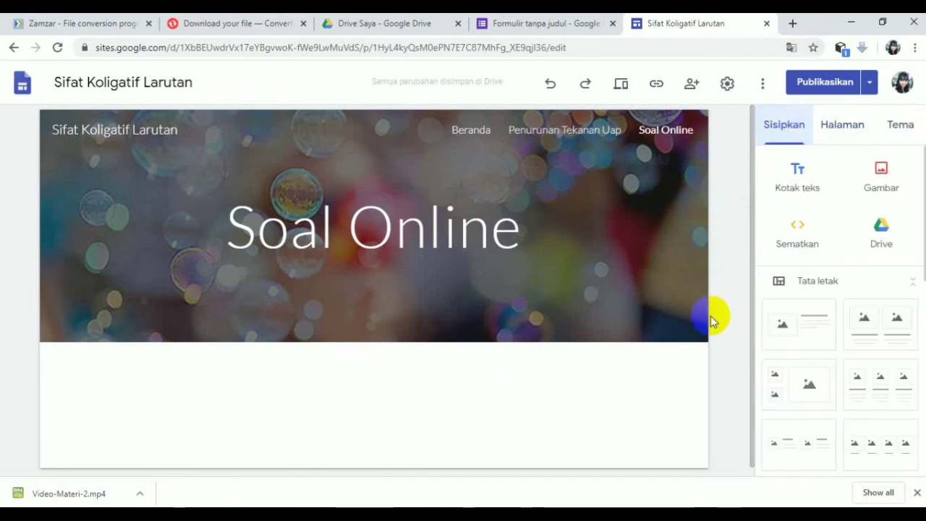
{"action": "left_click", "coordinate": [788, 203]}
{"action": "left_click", "coordinate": [449, 376]}
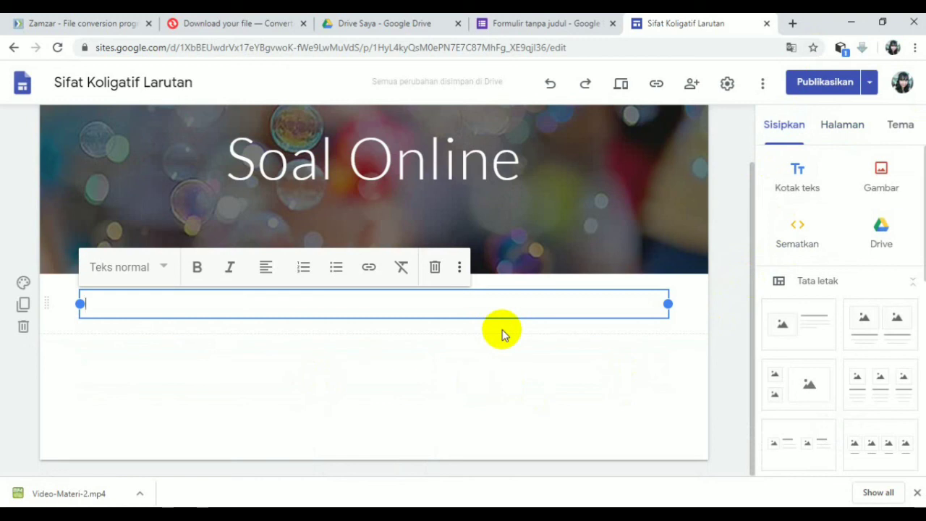
{"action": "type", "text": "Si"}
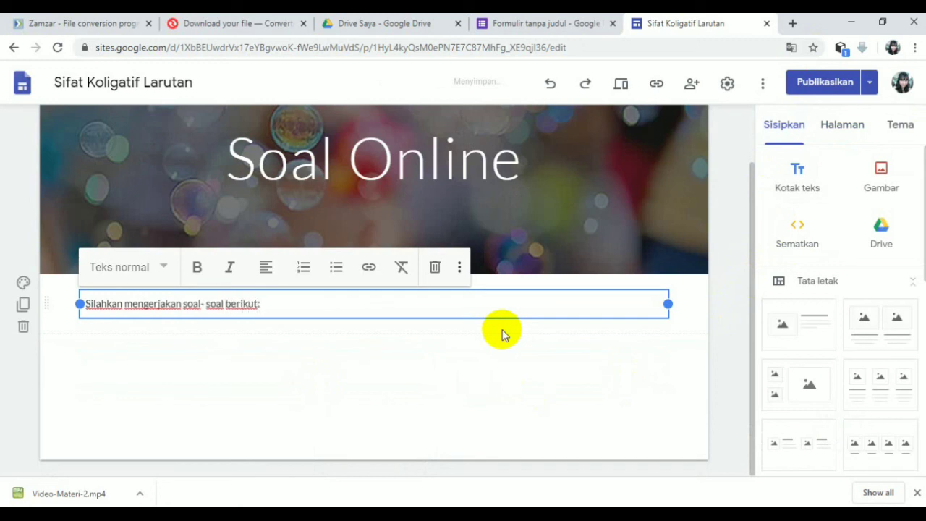
{"action": "left_click", "coordinate": [729, 327]}
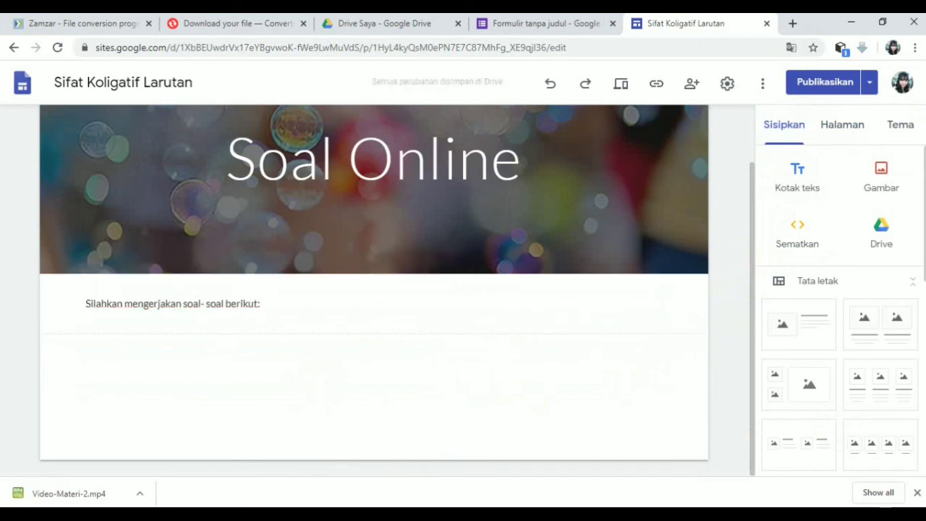
Embed the quiz form on the Soal Online page using the copied iframe code.
{"action": "left_click", "coordinate": [796, 238]}
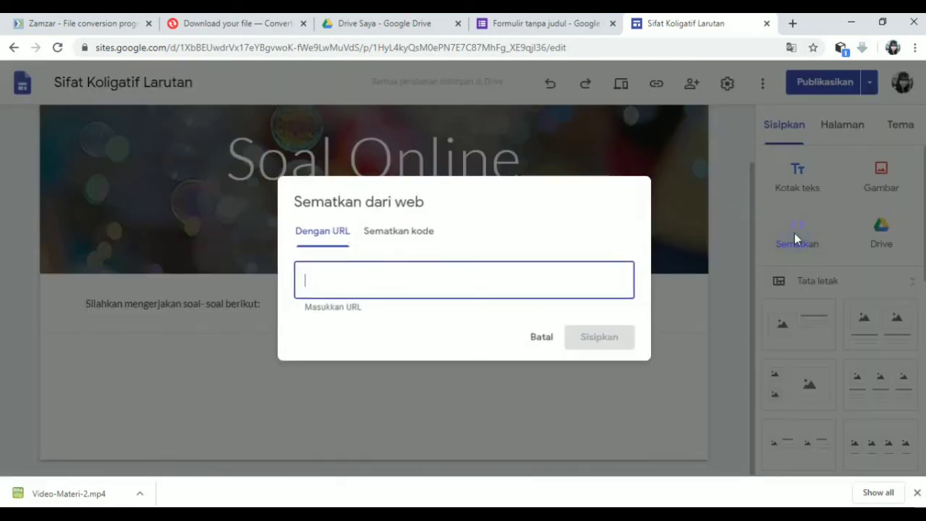
{"action": "left_click", "coordinate": [402, 233]}
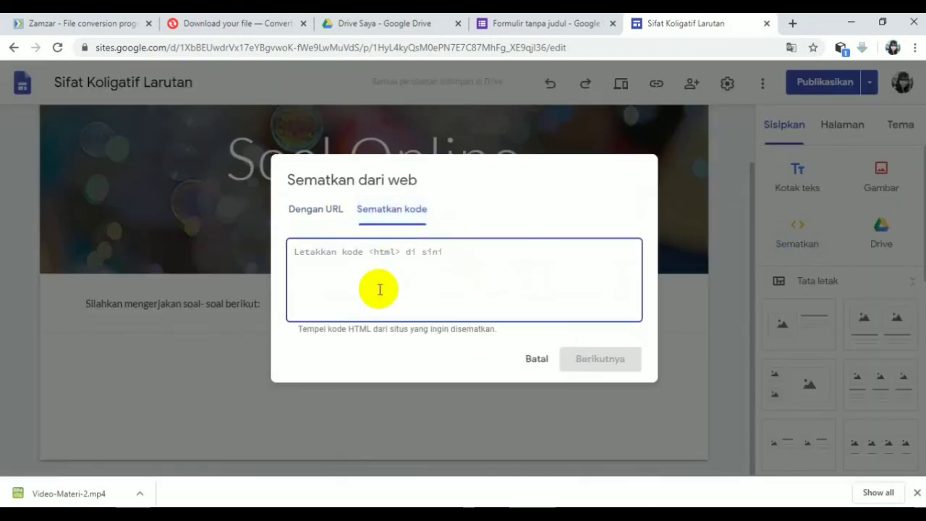
{"action": "type", "text": "<iframe src=\"https://docs.google.com/forms/d/e/1FAIpQLSfNG5bPrLJtbcE0Ethgms_vnptZhy5oYPjuqUdBCI7VbPlPFQ/viewform?embedded=true\" width=\"300\" height=\"600\" frameborder=\"0\" marginheight=\"0\" marginwidth=\"0\">Memuat…</iframe>"}
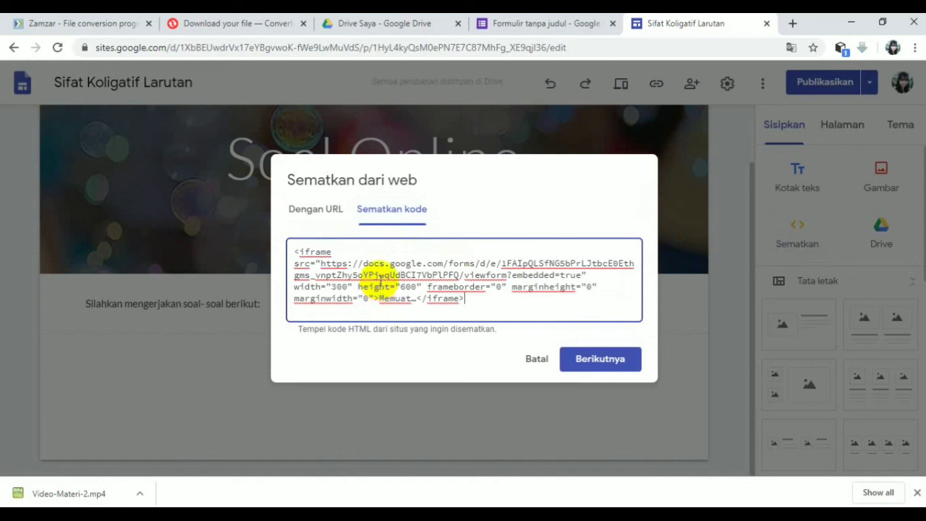
{"action": "left_click", "coordinate": [611, 367]}
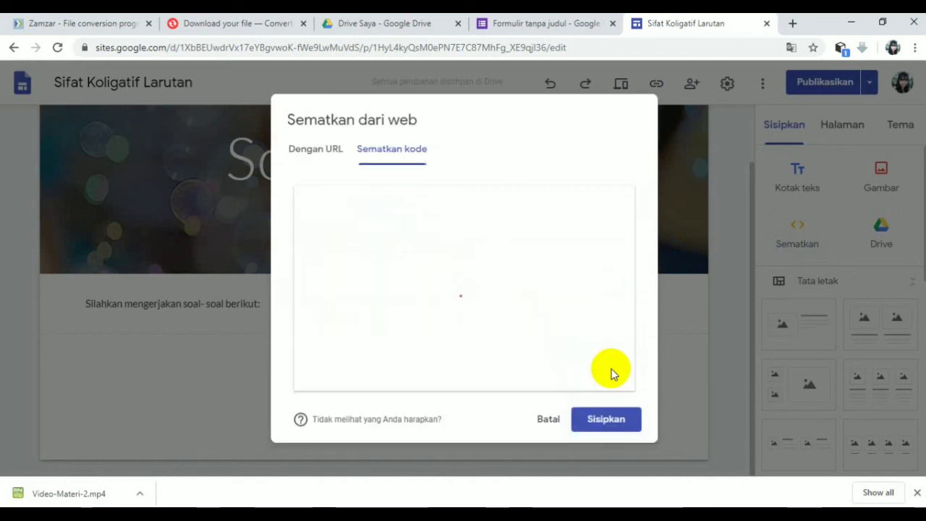
{"action": "left_click", "coordinate": [607, 423]}
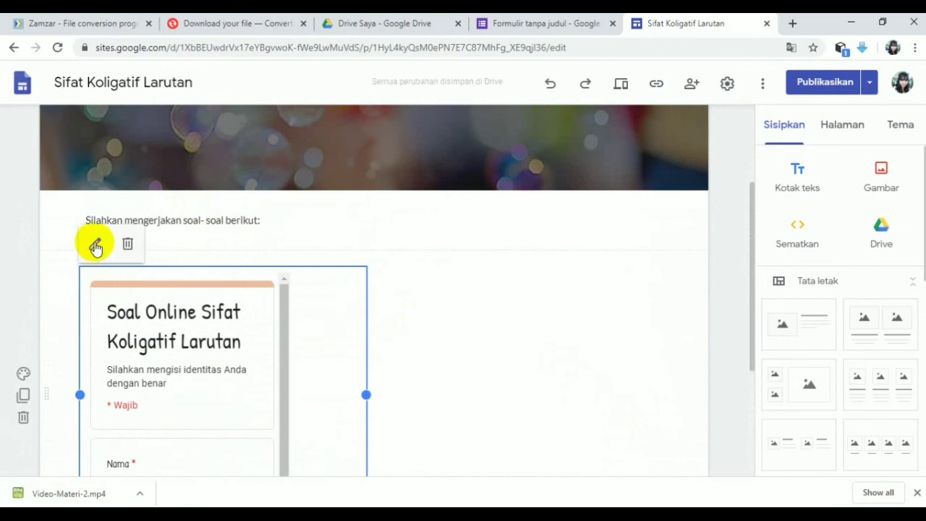
Change the width in the embedded form's iframe code to 600 and save the embed.
{"action": "left_click", "coordinate": [95, 244]}
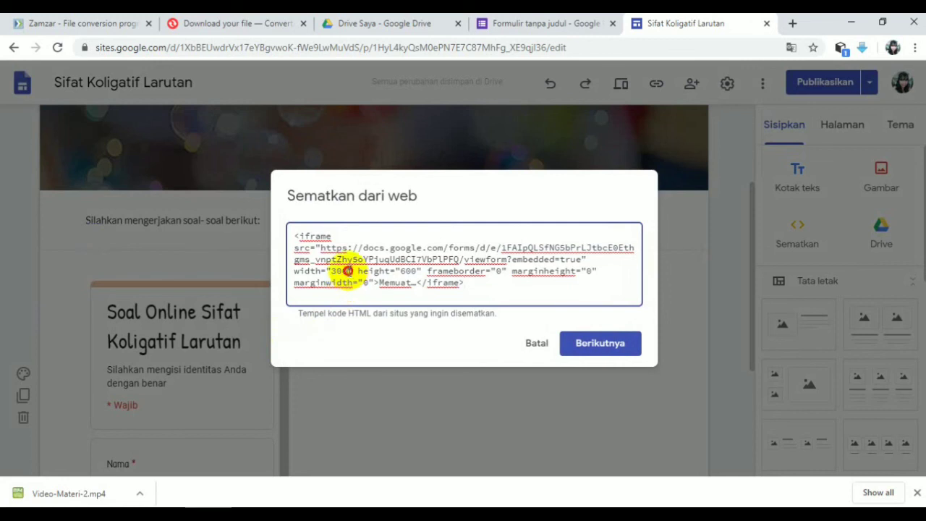
{"action": "left_click_drag", "start_coordinate": [348, 270], "coordinate": [340, 271]}
{"action": "type", "text": "600"}
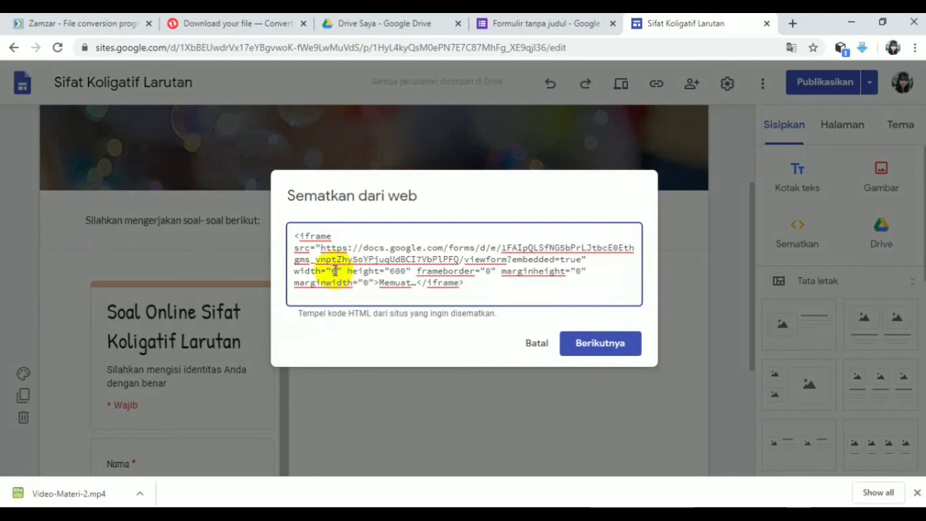
{"action": "left_click", "coordinate": [607, 343]}
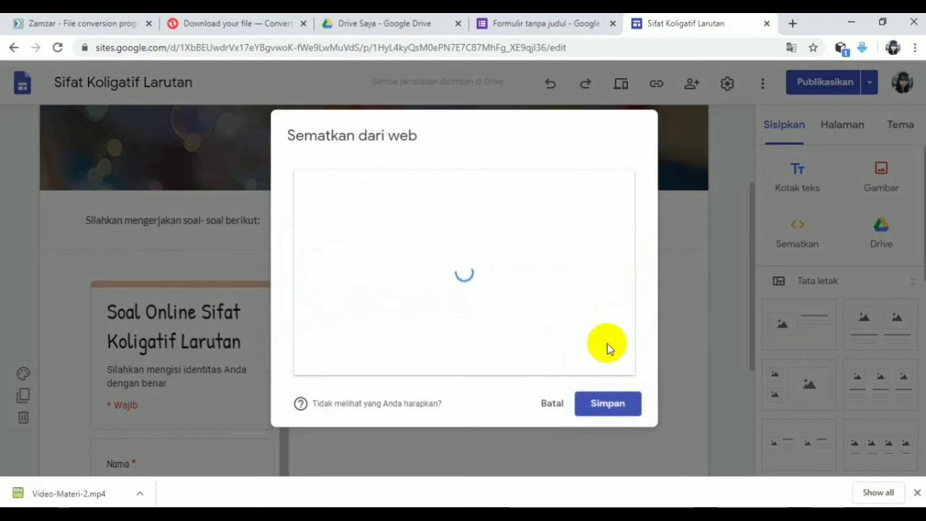
{"action": "left_click", "coordinate": [626, 405]}
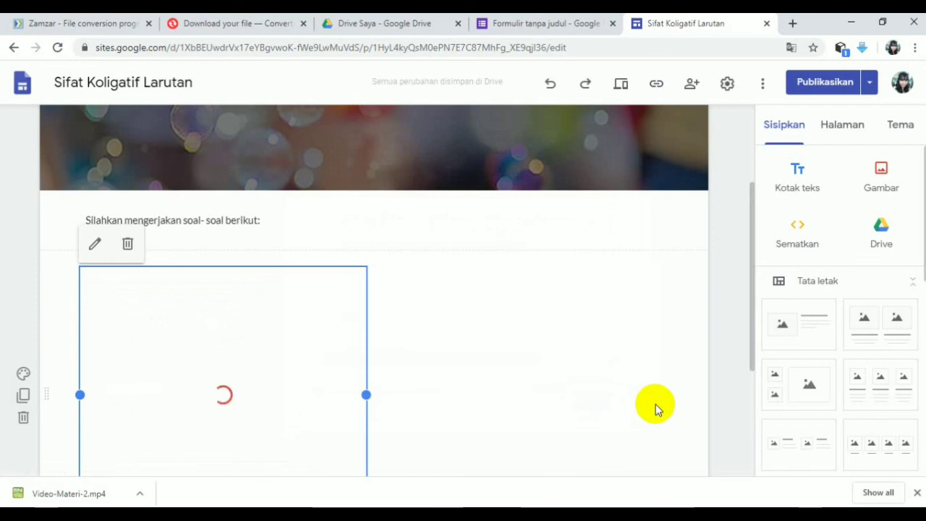
Widen the embedded form's frame to span the full content width of the page.
{"action": "scroll", "coordinate": [655, 403], "scroll_direction": "down", "scroll_amount": 2}
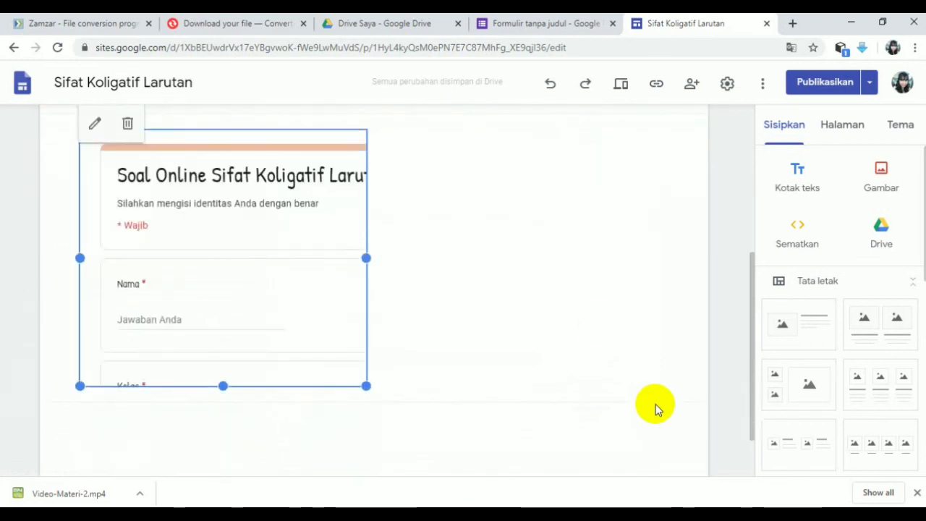
{"action": "left_click_drag", "start_coordinate": [363, 256], "coordinate": [610, 377]}
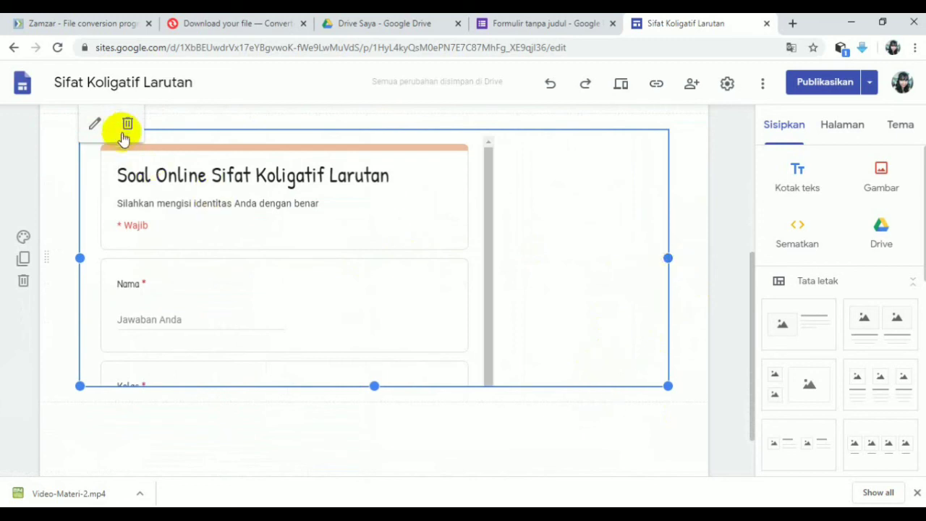
{"action": "scroll", "coordinate": [252, 354], "scroll_direction": "up", "scroll_amount": 2}
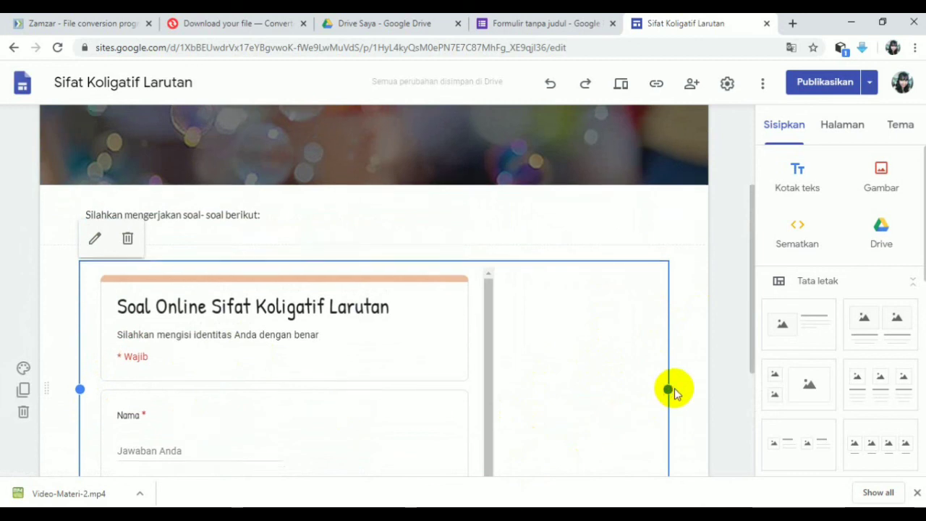
{"action": "scroll", "coordinate": [671, 389], "scroll_direction": "down", "scroll_amount": 1}
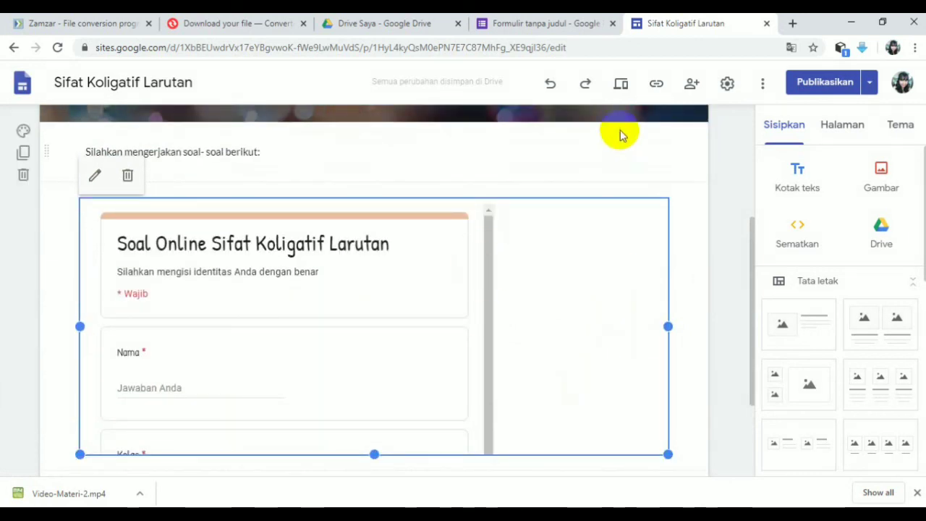
Preview the Soal Online page, examine how the embedded form displays and scrolls, and return to the site editor.
{"action": "left_click", "coordinate": [620, 85]}
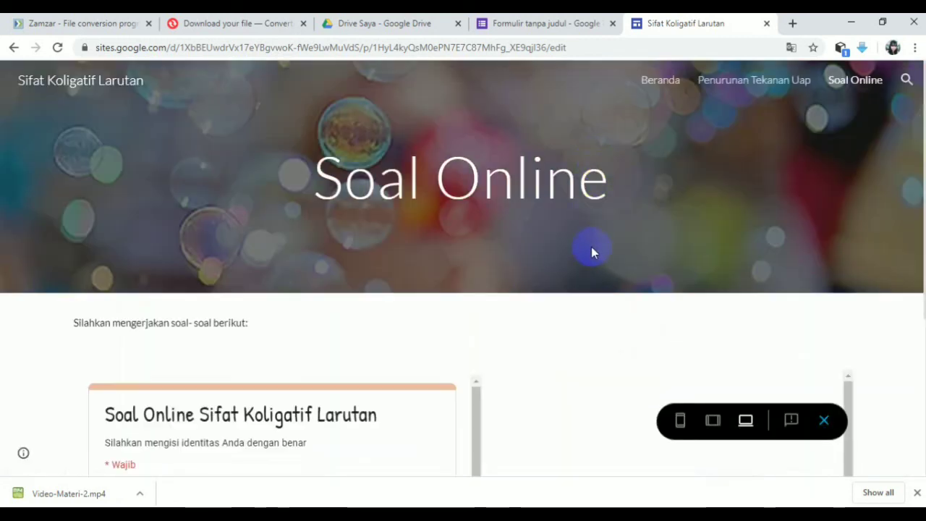
{"action": "scroll", "coordinate": [616, 401], "scroll_direction": "down", "scroll_amount": 2}
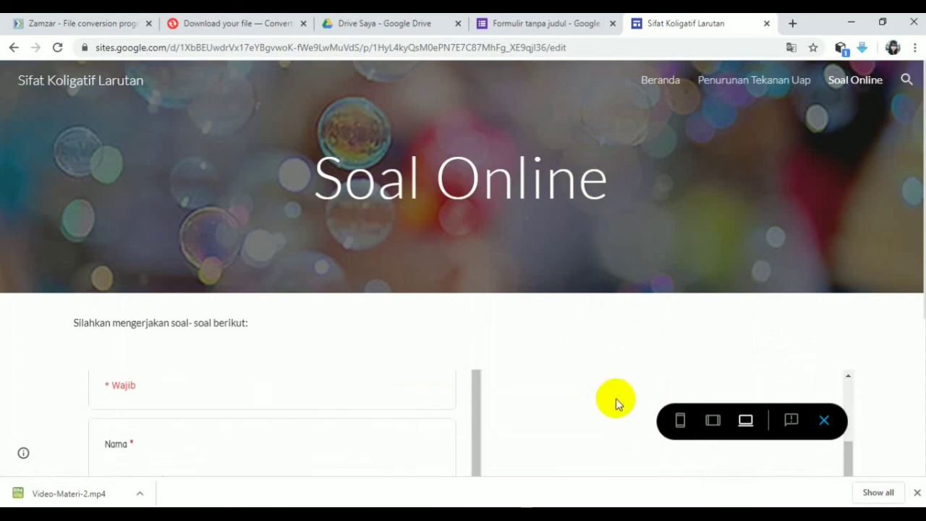
{"action": "scroll", "coordinate": [616, 398], "scroll_direction": "up", "scroll_amount": 2}
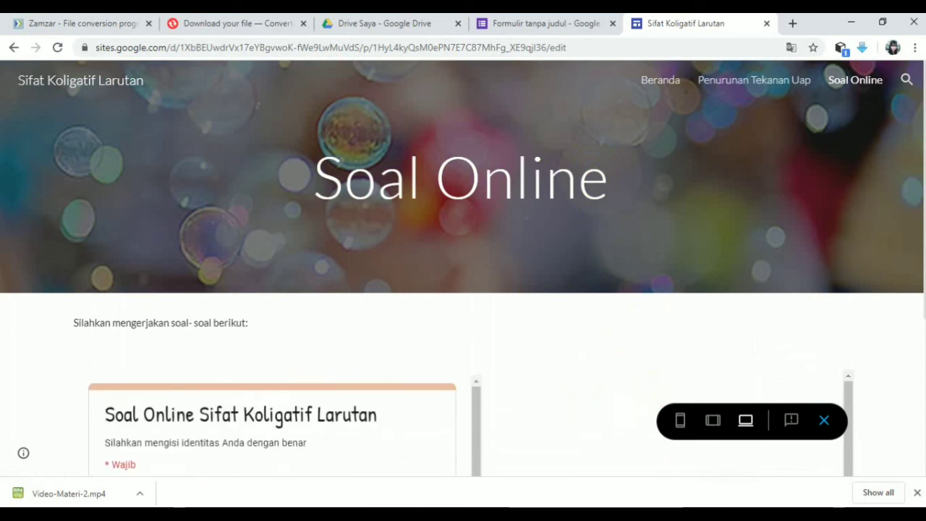
{"action": "left_click_drag", "start_coordinate": [922, 134], "coordinate": [918, 329]}
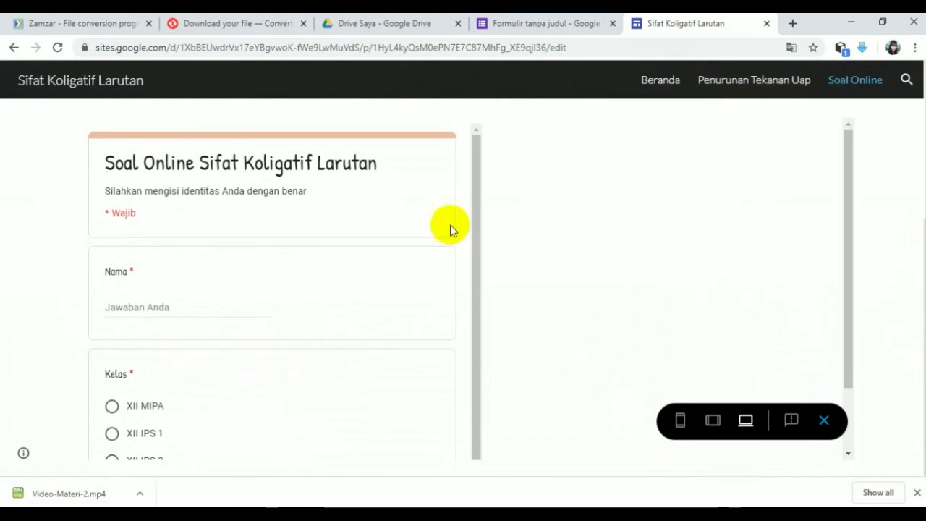
{"action": "left_click_drag", "start_coordinate": [477, 151], "coordinate": [497, 192]}
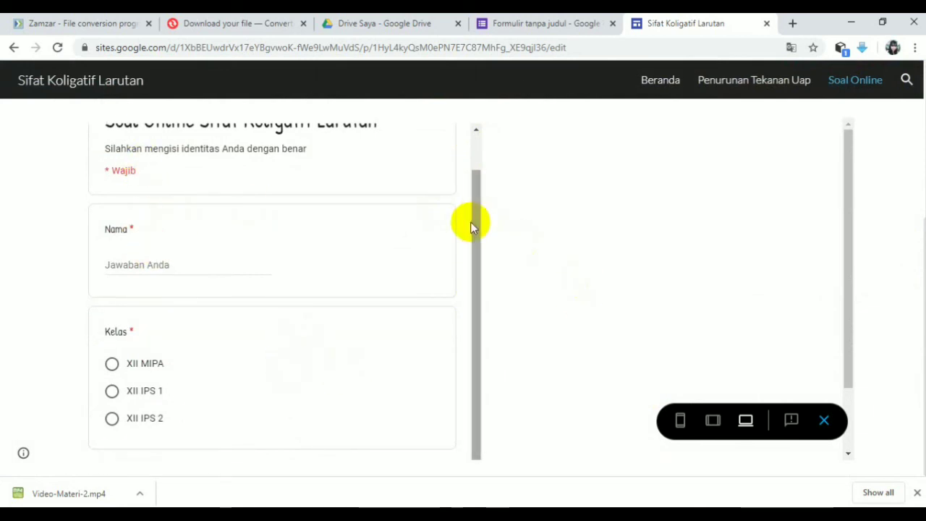
{"action": "left_click_drag", "start_coordinate": [471, 221], "coordinate": [462, 300]}
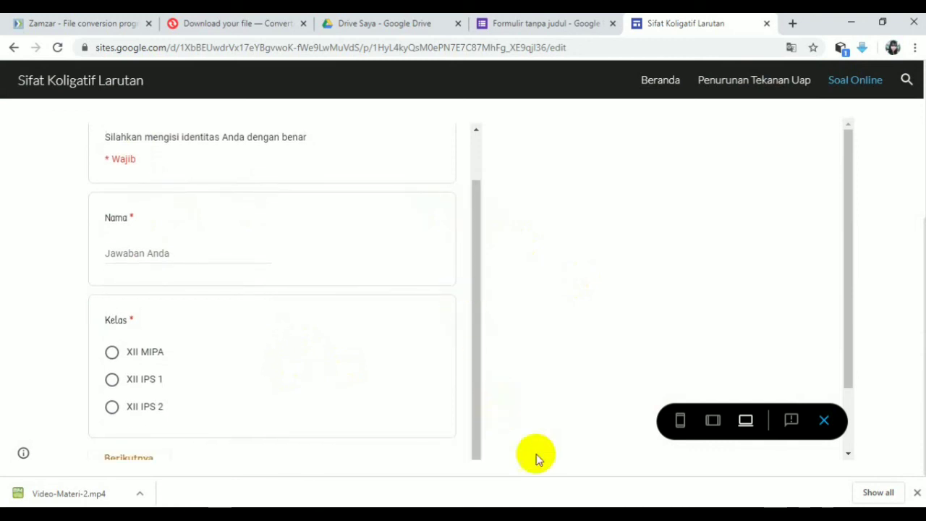
{"action": "left_click", "coordinate": [848, 454]}
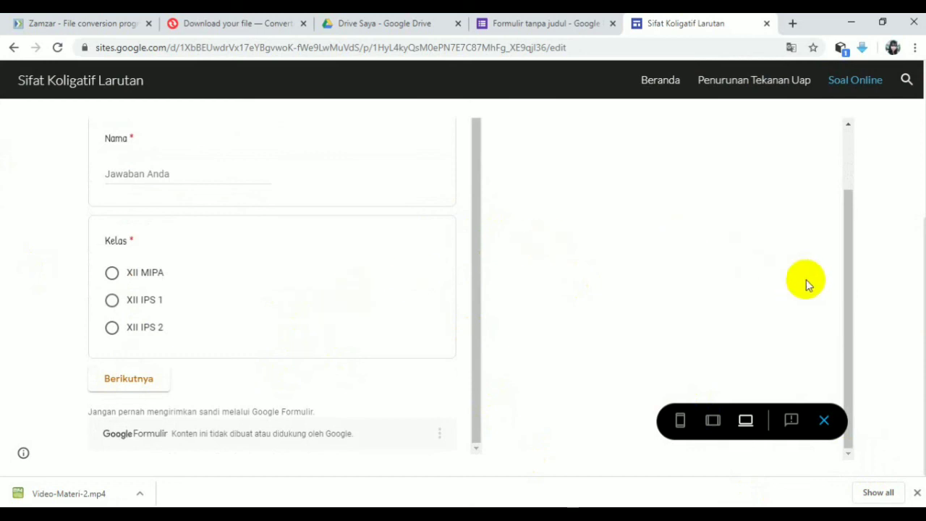
{"action": "left_click_drag", "start_coordinate": [848, 293], "coordinate": [868, 199]}
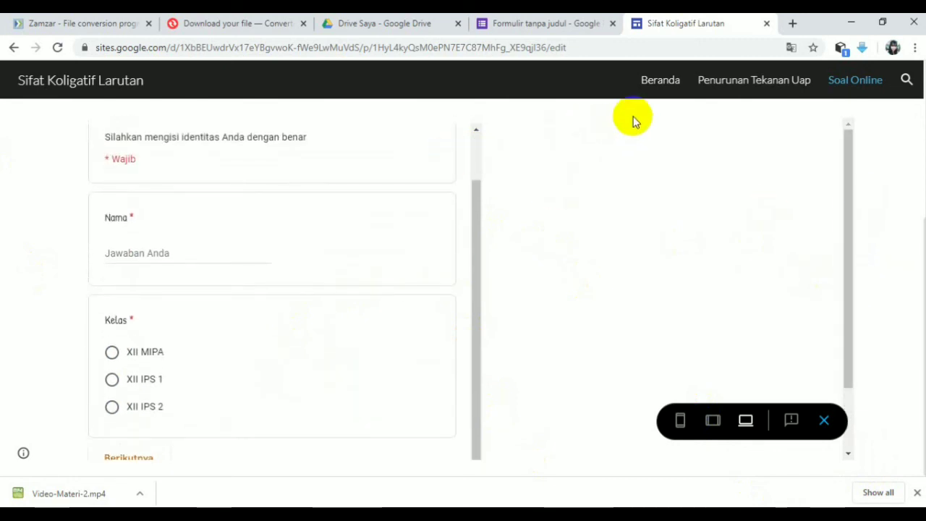
{"action": "left_click", "coordinate": [10, 48]}
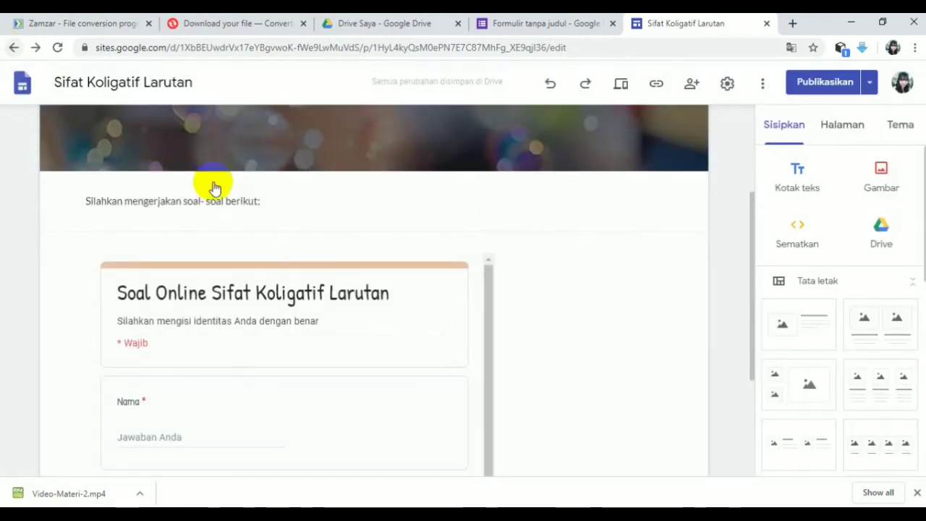
Review the added Soal Online page and publish the site's changes.
{"action": "left_click", "coordinate": [801, 85]}
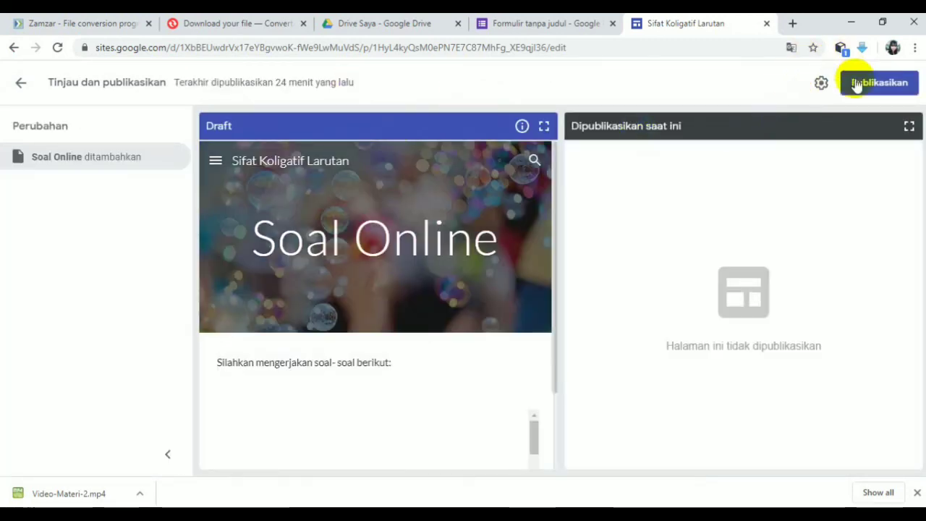
{"action": "left_click", "coordinate": [857, 85]}
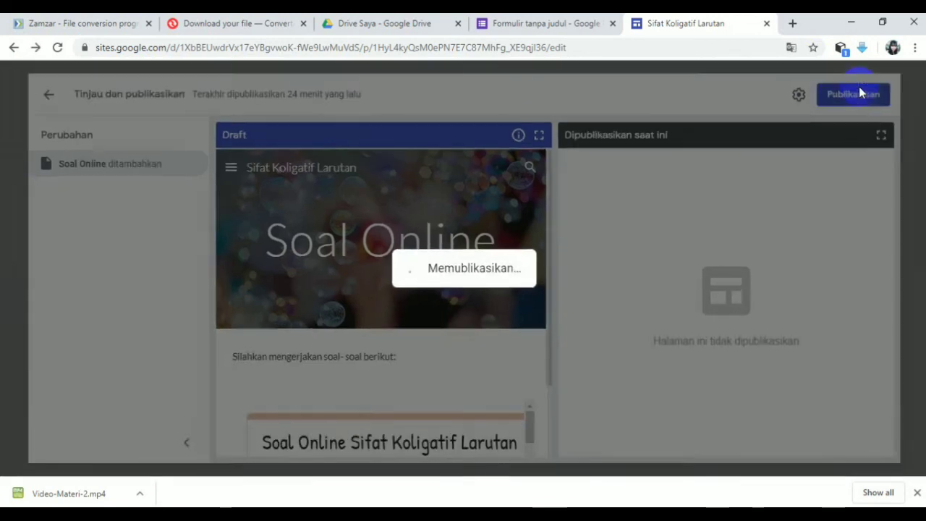